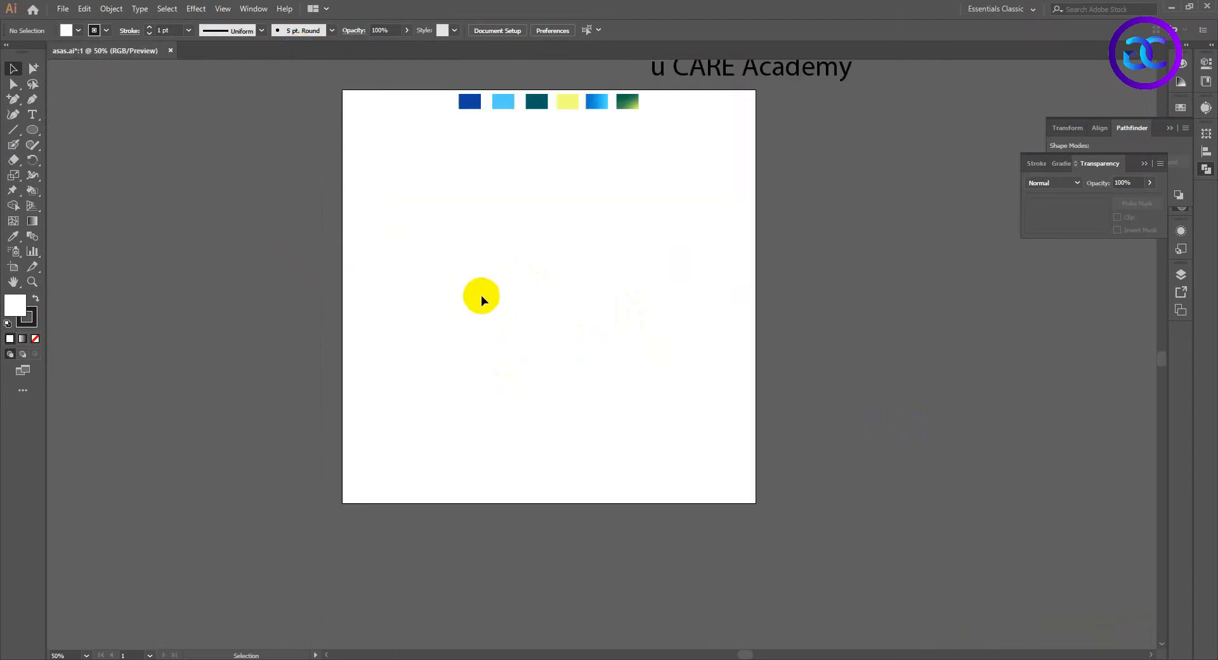
Step: Draw a straight vertical line about 541 px long in the right half of the artboard with the Line Segment tool
{"action": "scroll", "coordinate": [615, 250], "scroll_direction": "down", "scroll_amount": 2, "text": "alt"}
{"action": "key", "text": "space"}
{"action": "scroll", "coordinate": [433, 288], "scroll_direction": "up", "scroll_amount": 2, "text": "alt"}
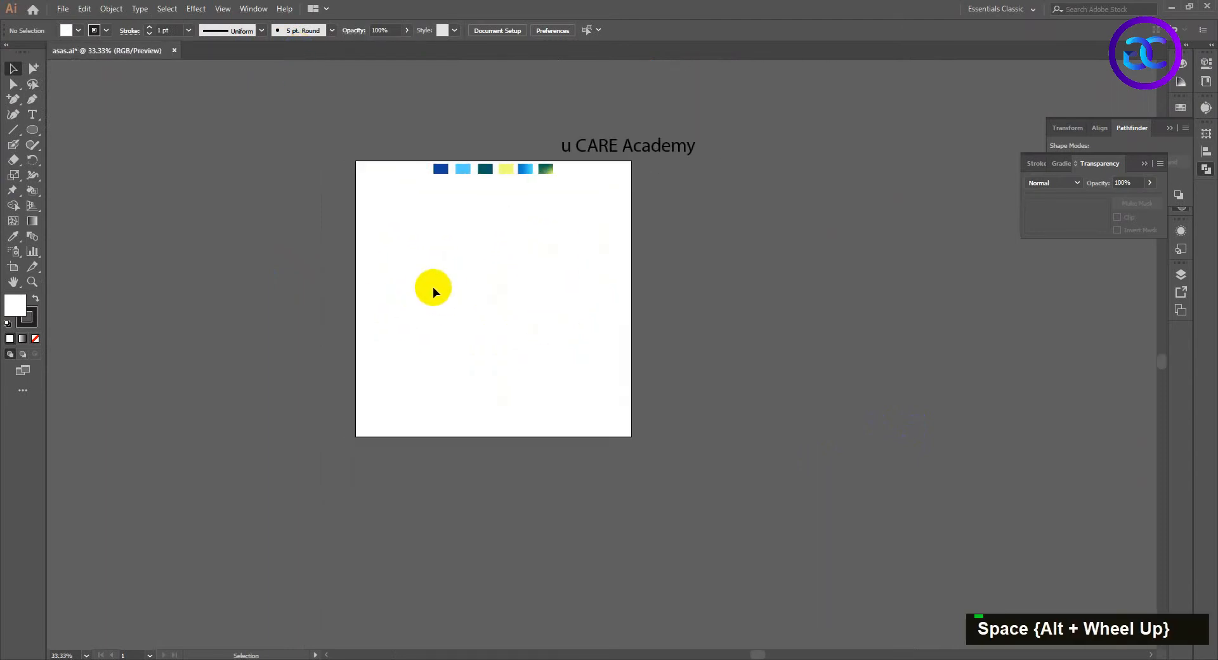
{"action": "left_click", "coordinate": [14, 133]}
{"action": "key", "text": "space"}
{"action": "left_click_drag", "start_coordinate": [481, 245], "coordinate": [517, 264]}
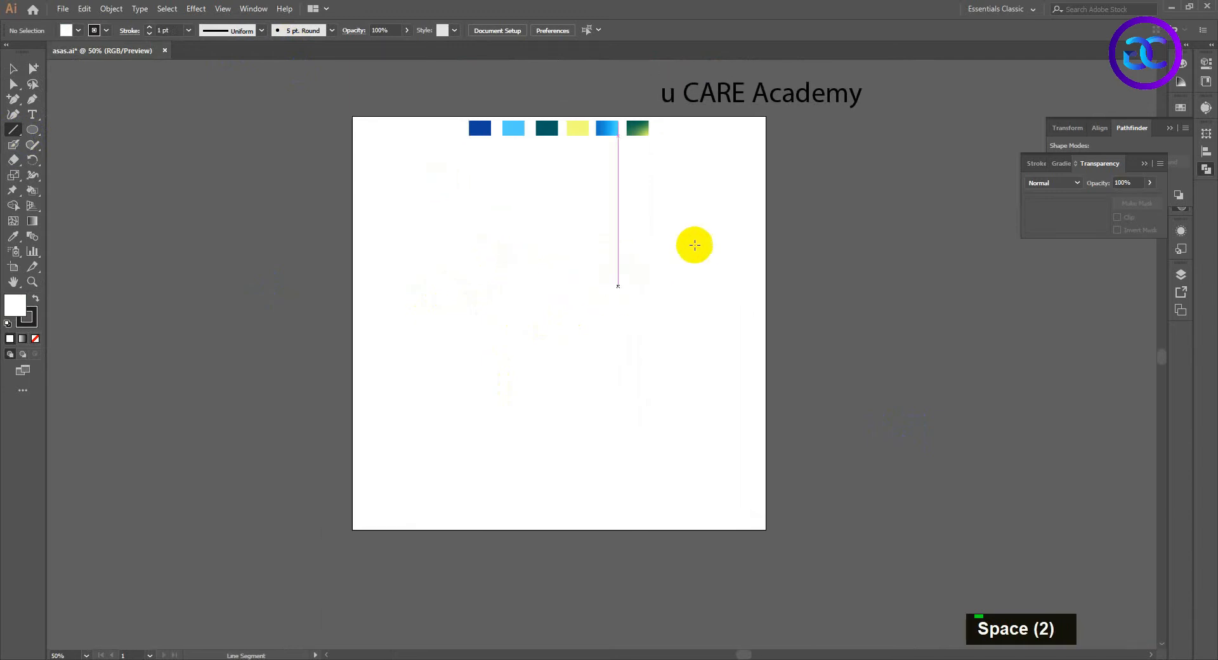
{"action": "left_click_drag", "start_coordinate": [693, 217], "coordinate": [698, 441]}
Step: Duplicate the vertical line leftward at about 26 px spacing, repeating the copy until there are 13 evenly spaced lines
{"action": "left_click", "coordinate": [13, 69]}
{"action": "left_click", "coordinate": [424, 250]}
{"action": "scroll", "coordinate": [748, 343], "scroll_direction": "up", "scroll_amount": 1, "text": "alt"}
{"action": "left_click", "coordinate": [669, 267]}
{"action": "left_click_drag", "start_coordinate": [676, 267], "coordinate": [662, 266]}
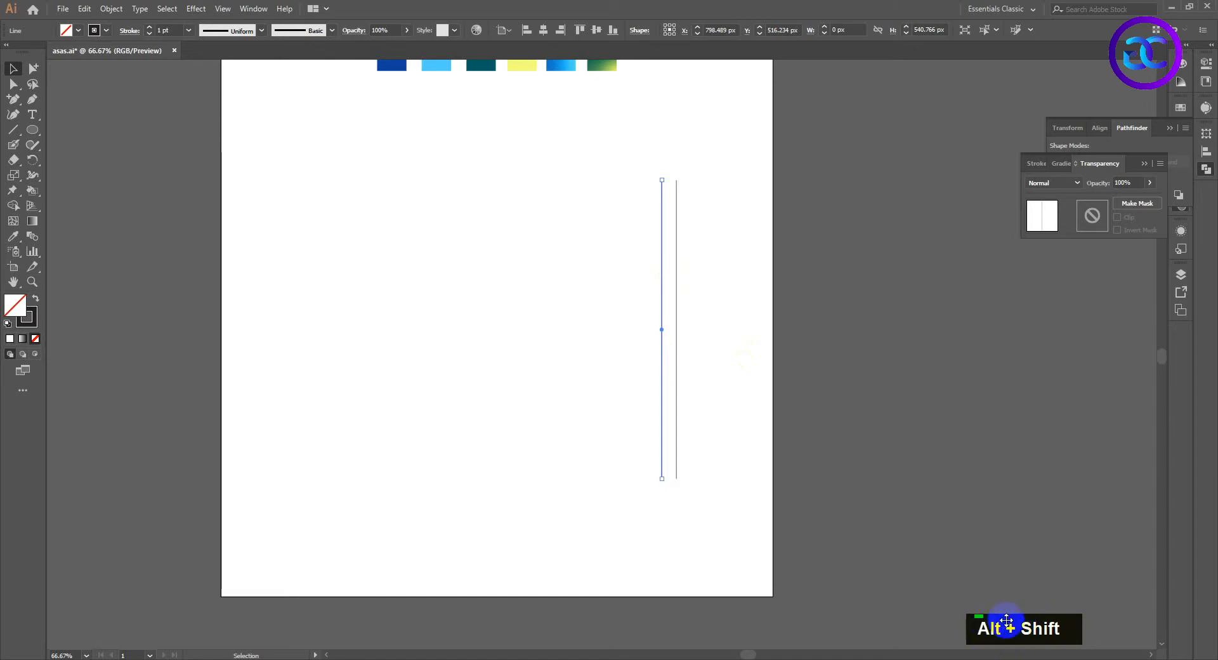
{"action": "key", "text": "ctrl+d"}
{"action": "key", "text": "ctrl+d"}
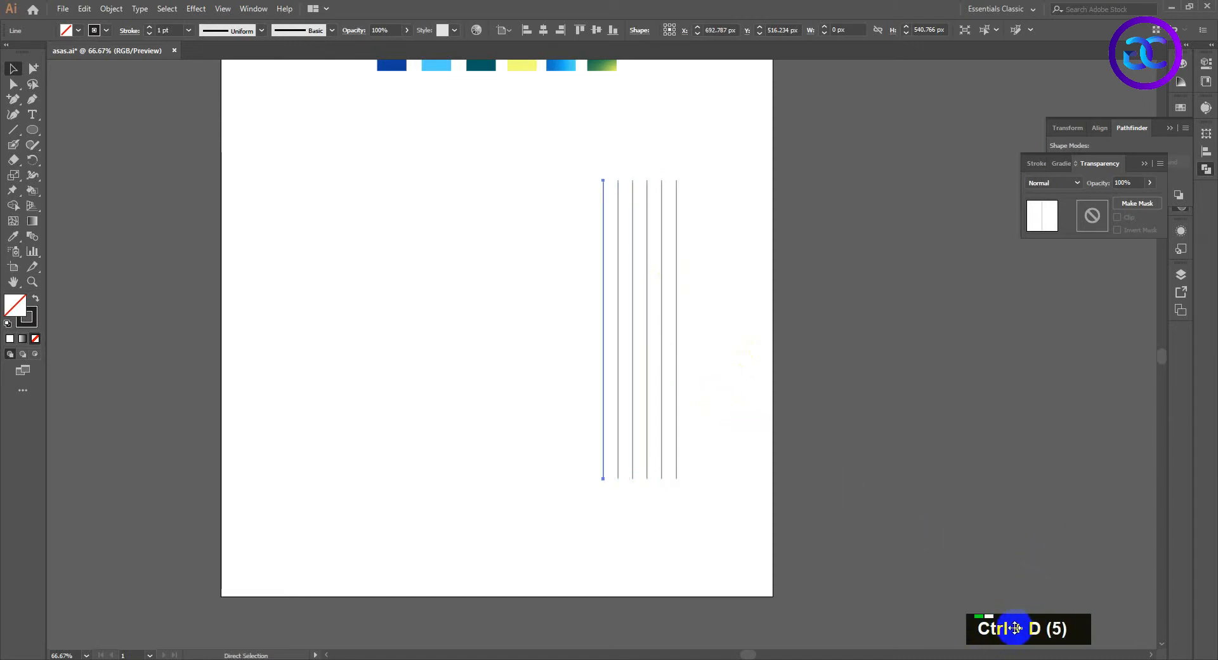
{"action": "key", "text": "ctrl+d"}
{"action": "key", "text": "ctrl+d"}
{"action": "key", "text": "ctrl+d"}
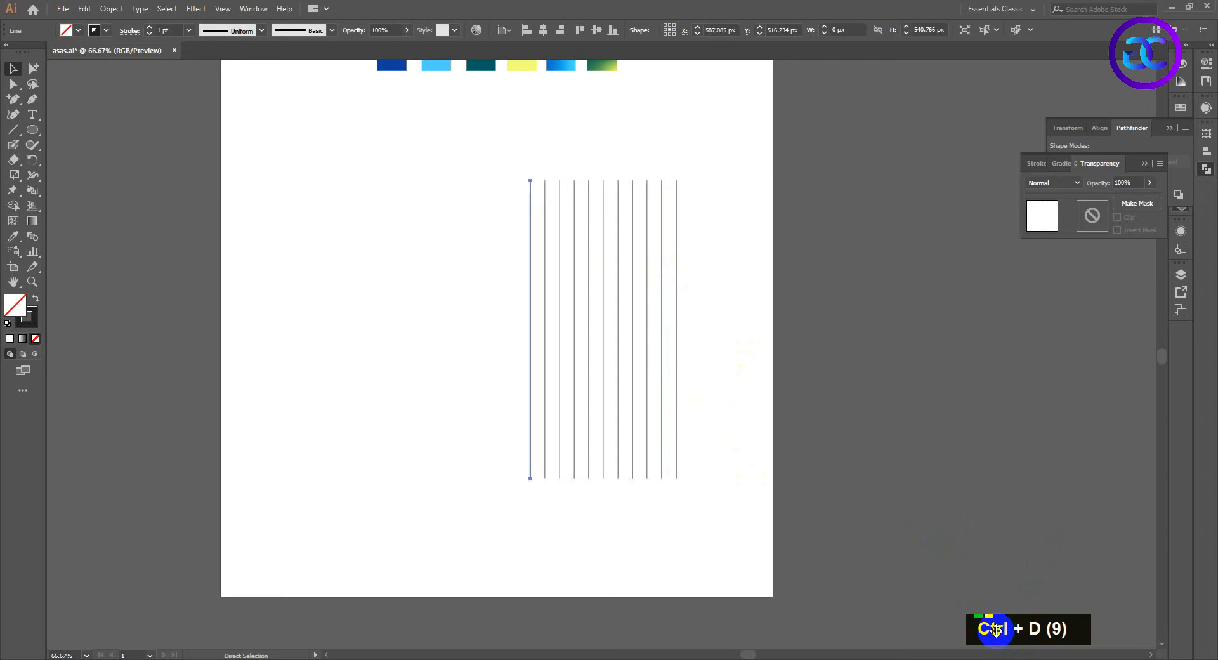
{"action": "key", "text": "ctrl+d"}
{"action": "key", "text": "ctrl+d"}
Step: Group all the vertical lines and centre the group horizontally on the artboard
{"action": "left_click_drag", "start_coordinate": [702, 508], "coordinate": [389, 350]}
{"action": "right_click", "coordinate": [574, 294]}
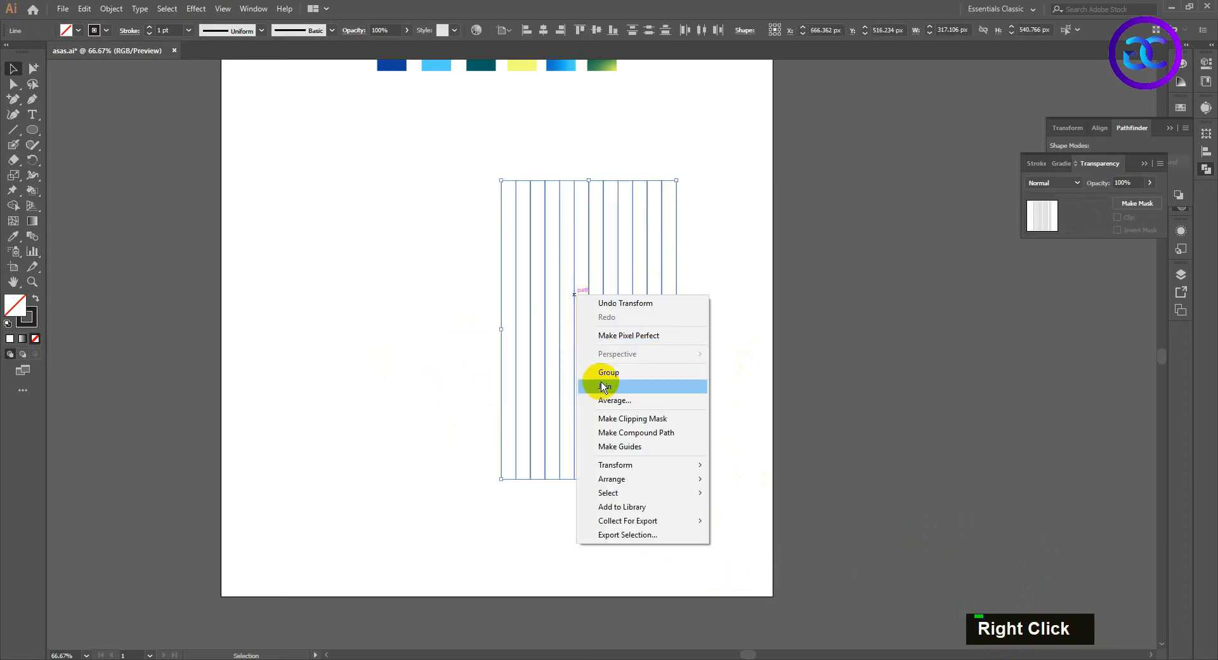
{"action": "left_click", "coordinate": [606, 372]}
{"action": "left_click", "coordinate": [543, 30]}
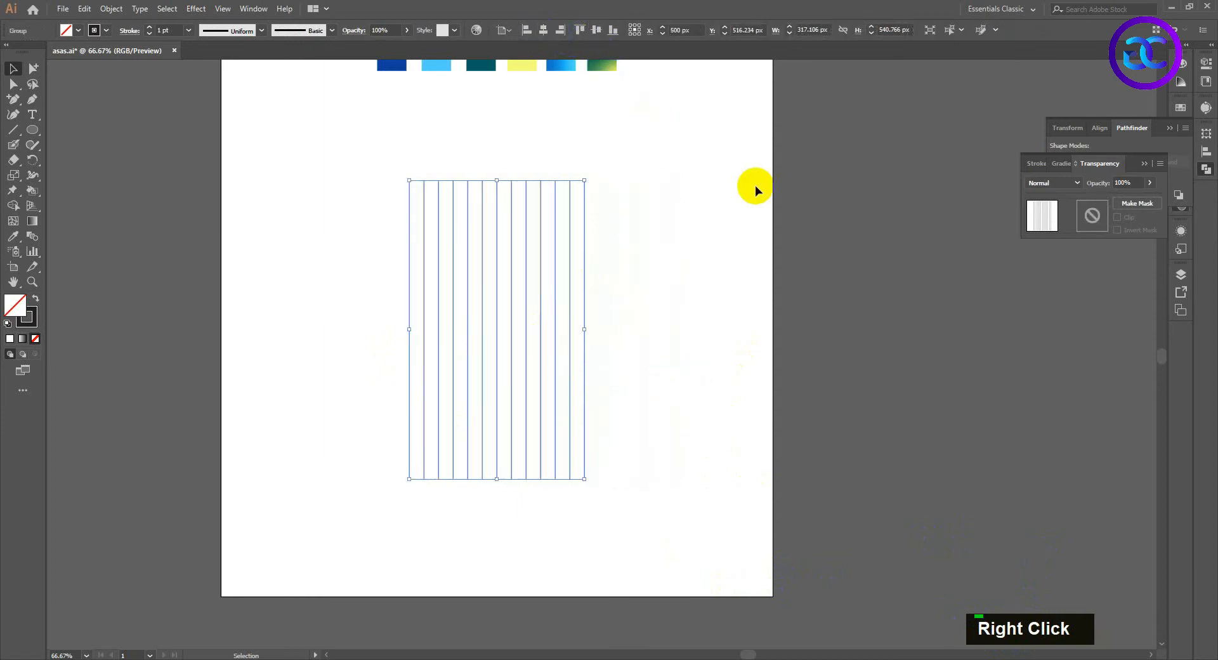
Step: Copy the line group, paste it in front, and rotate the copy 90° to form a square grid
{"action": "double_click", "coordinate": [491, 227]}
{"action": "double_click", "coordinate": [98, 150]}
{"action": "left_click", "coordinate": [86, 8]}
{"action": "left_click", "coordinate": [104, 70]}
{"action": "left_click", "coordinate": [87, 8]}
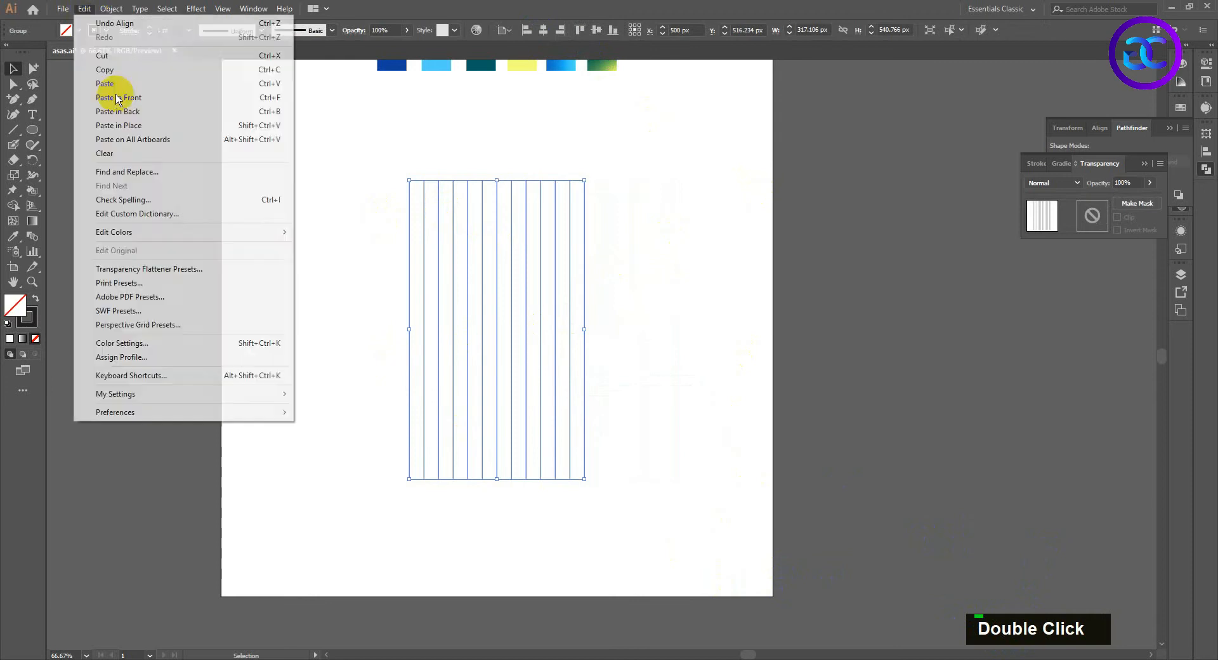
{"action": "left_click", "coordinate": [116, 99]}
{"action": "left_click_drag", "start_coordinate": [585, 180], "coordinate": [386, 226]}
Step: Group the vertical and horizontal line sets together
{"action": "left_click", "coordinate": [668, 443]}
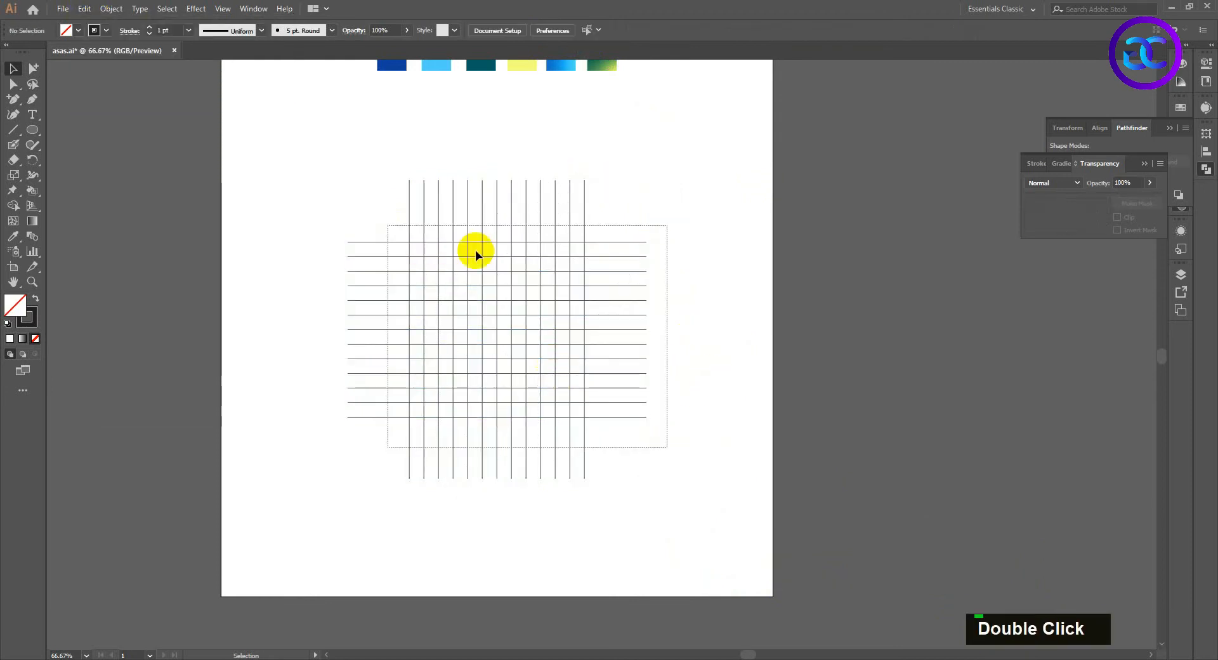
{"action": "right_click", "coordinate": [519, 266]}
{"action": "left_click", "coordinate": [570, 345]}
{"action": "left_click", "coordinate": [755, 346]}
Step: Draw a circle about 317 px in diameter spanning the whole square grid, starting from the grid's upper-left intersection
{"action": "scroll", "coordinate": [510, 314], "scroll_direction": "up", "scroll_amount": 1, "text": "alt"}
{"action": "left_click_drag", "start_coordinate": [512, 312], "coordinate": [516, 266]}
{"action": "scroll", "coordinate": [517, 267], "scroll_direction": "up", "scroll_amount": 1, "text": "alt"}
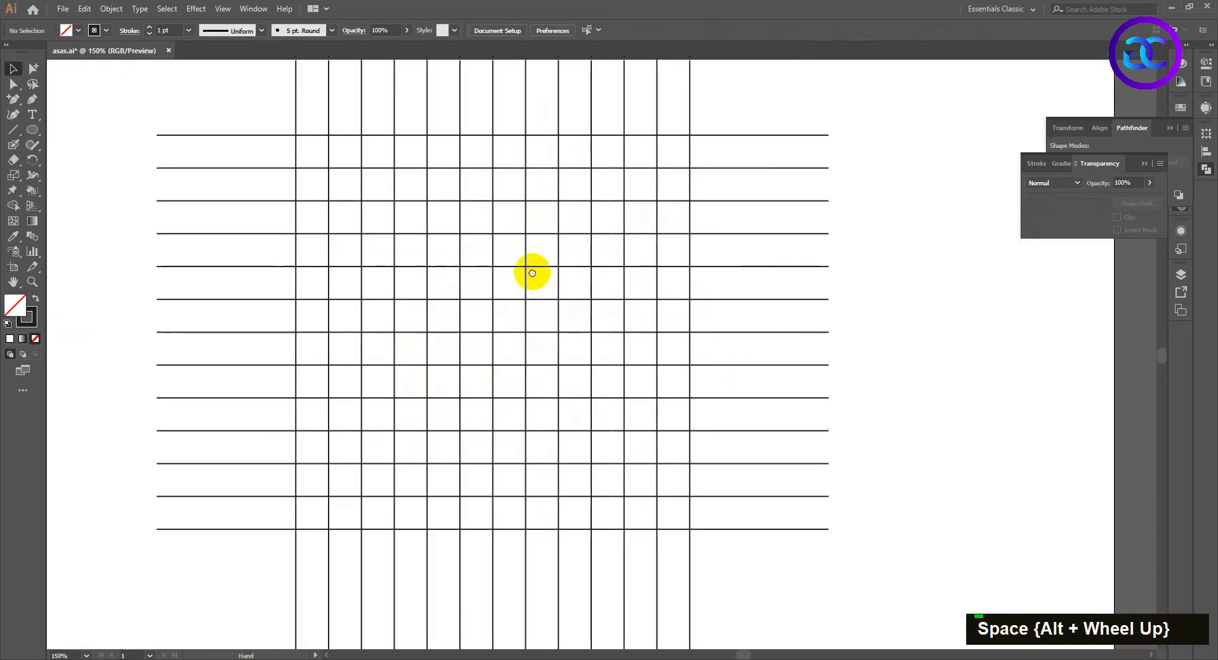
{"action": "scroll", "coordinate": [532, 272], "scroll_direction": "down", "scroll_amount": 1, "text": "alt"}
{"action": "left_click", "coordinate": [31, 133]}
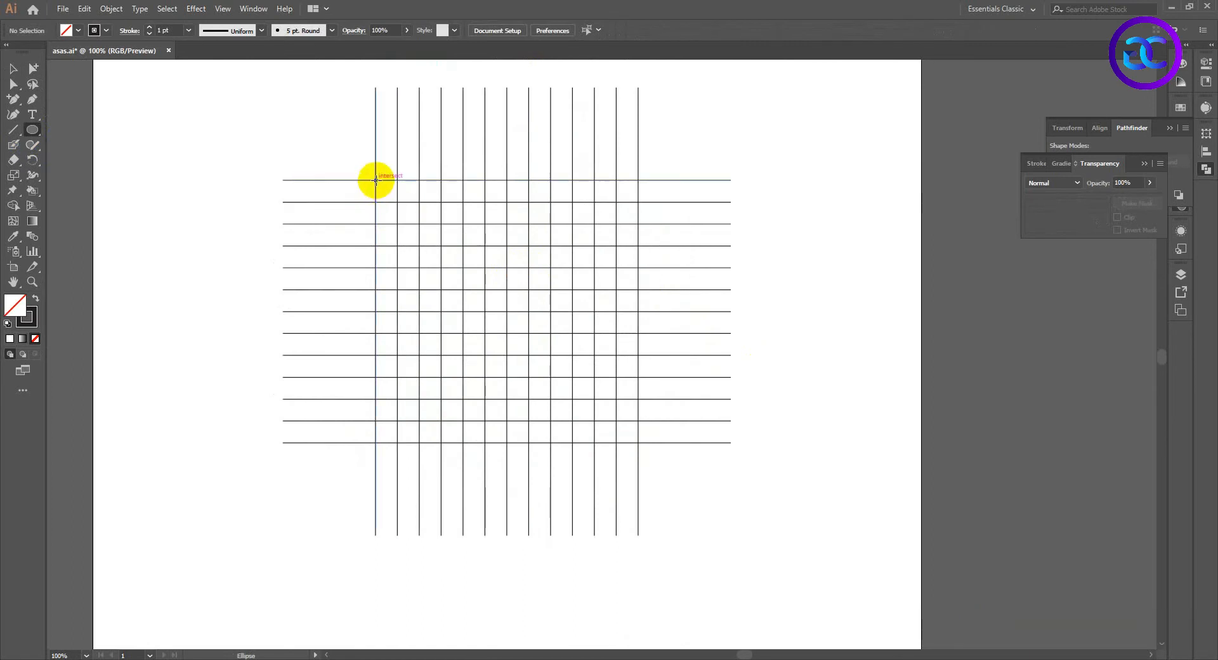
{"action": "left_click_drag", "start_coordinate": [376, 180], "coordinate": [630, 378]}
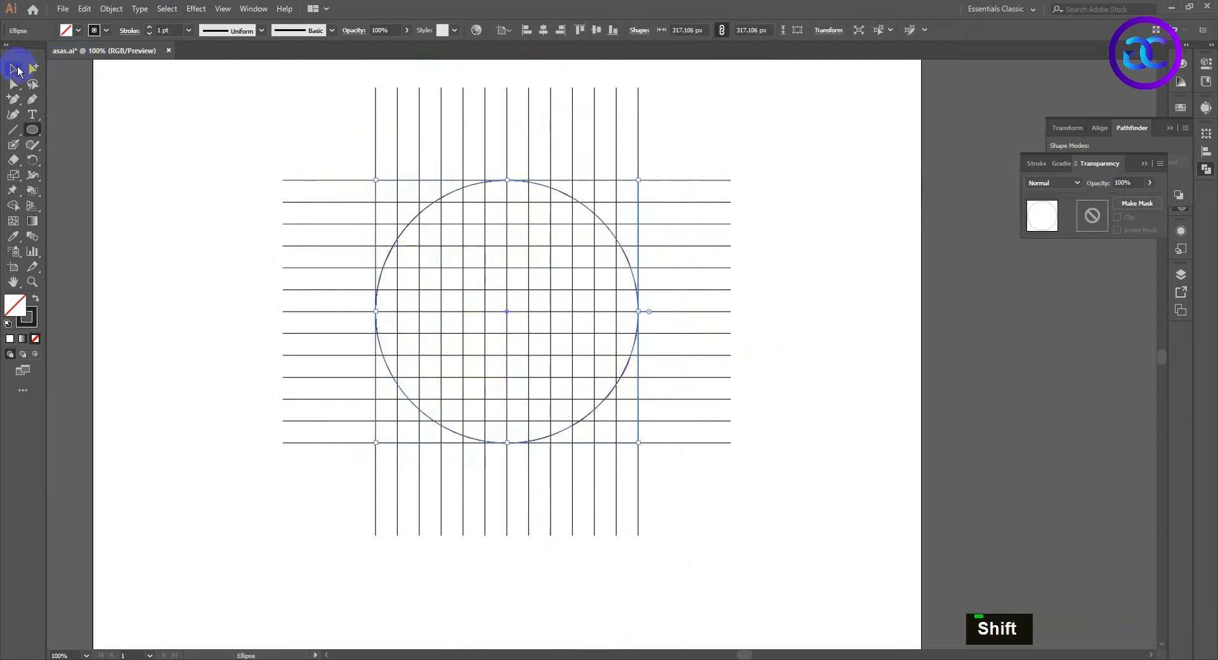
Step: Paste a copy of the circle in front and shrink it around its centre to about 264 px, one grid line inward
{"action": "left_click", "coordinate": [14, 68]}
{"action": "double_click", "coordinate": [421, 218]}
{"action": "left_click", "coordinate": [422, 213]}
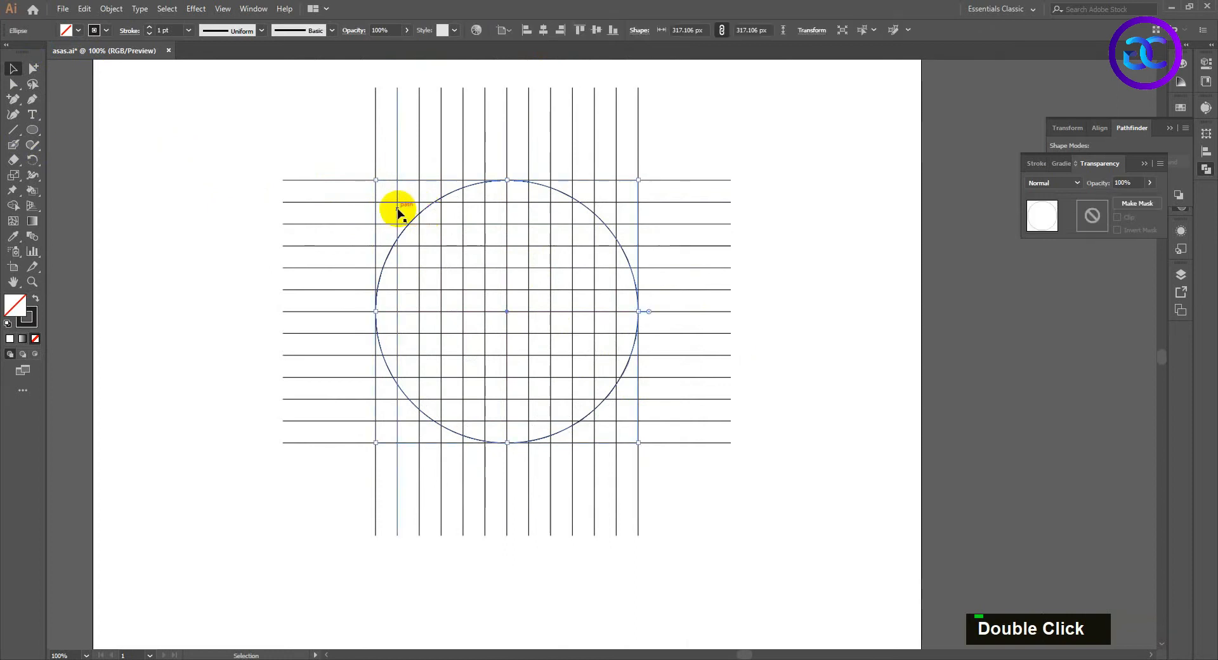
{"action": "scroll", "coordinate": [549, 212], "scroll_direction": "down", "scroll_amount": 2}
{"action": "scroll", "coordinate": [516, 230], "scroll_direction": "down", "scroll_amount": 1}
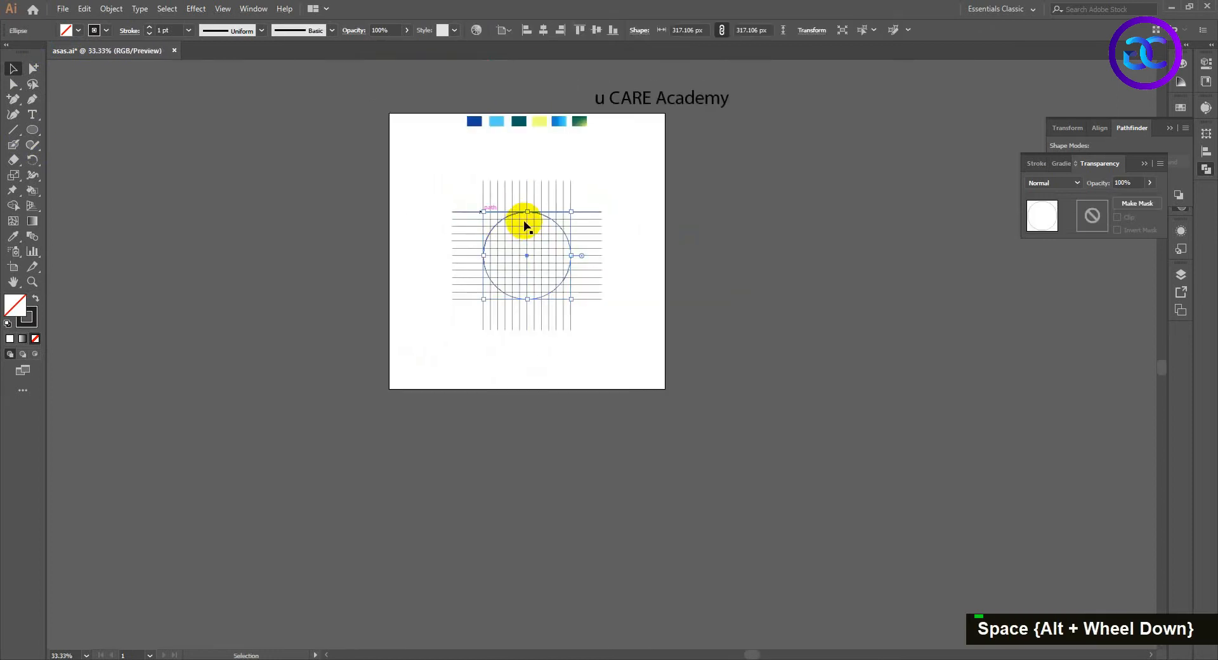
{"action": "scroll", "coordinate": [530, 217], "scroll_direction": "up", "scroll_amount": 3}
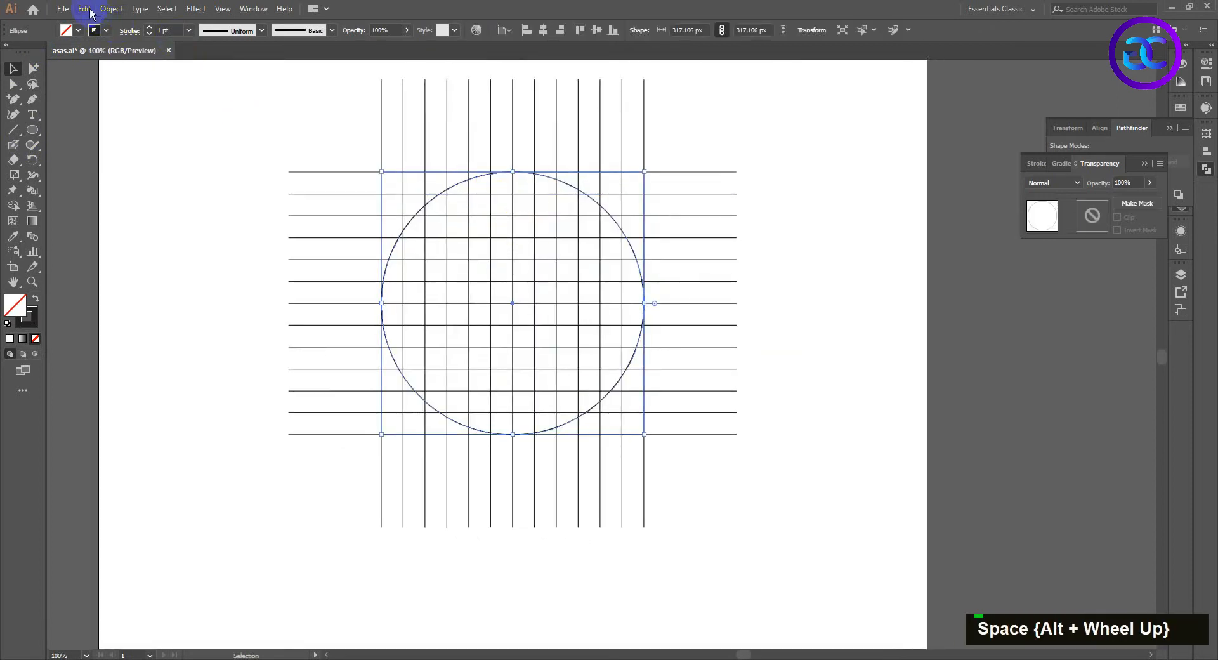
{"action": "left_click", "coordinate": [90, 12]}
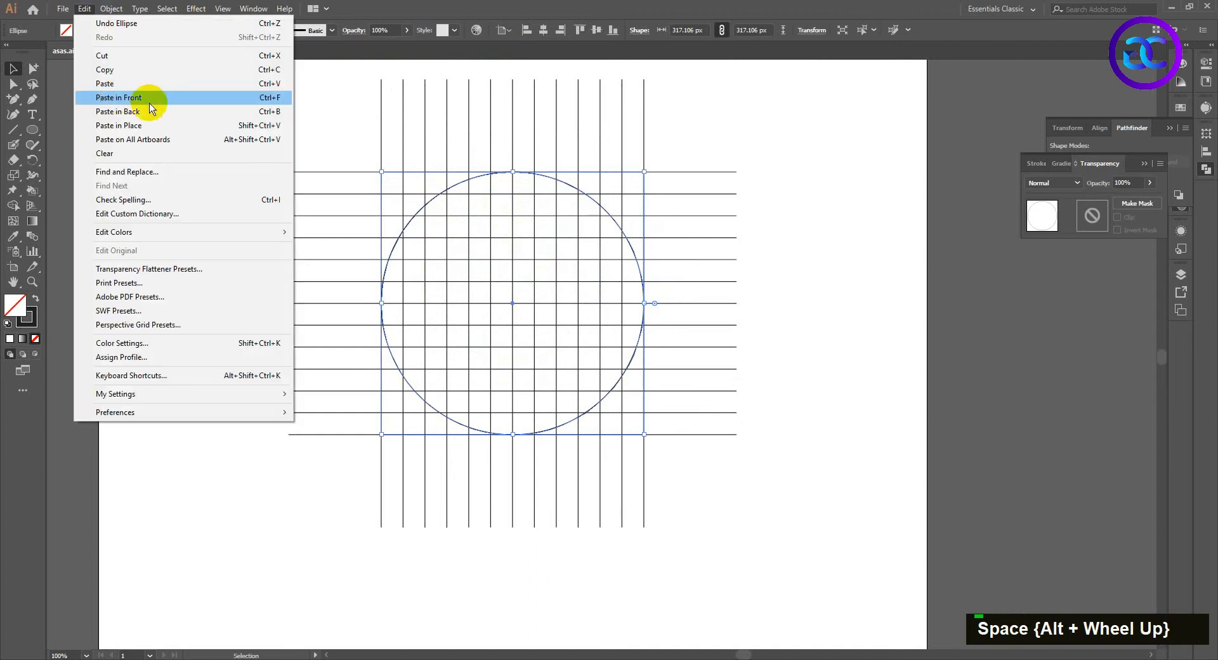
{"action": "left_click", "coordinate": [119, 99]}
{"action": "left_click_drag", "start_coordinate": [643, 170], "coordinate": [622, 194]}
Step: Duplicate the 264 px circle in place and shrink the copy around its centre to about 211 px
{"action": "left_click", "coordinate": [64, 10]}
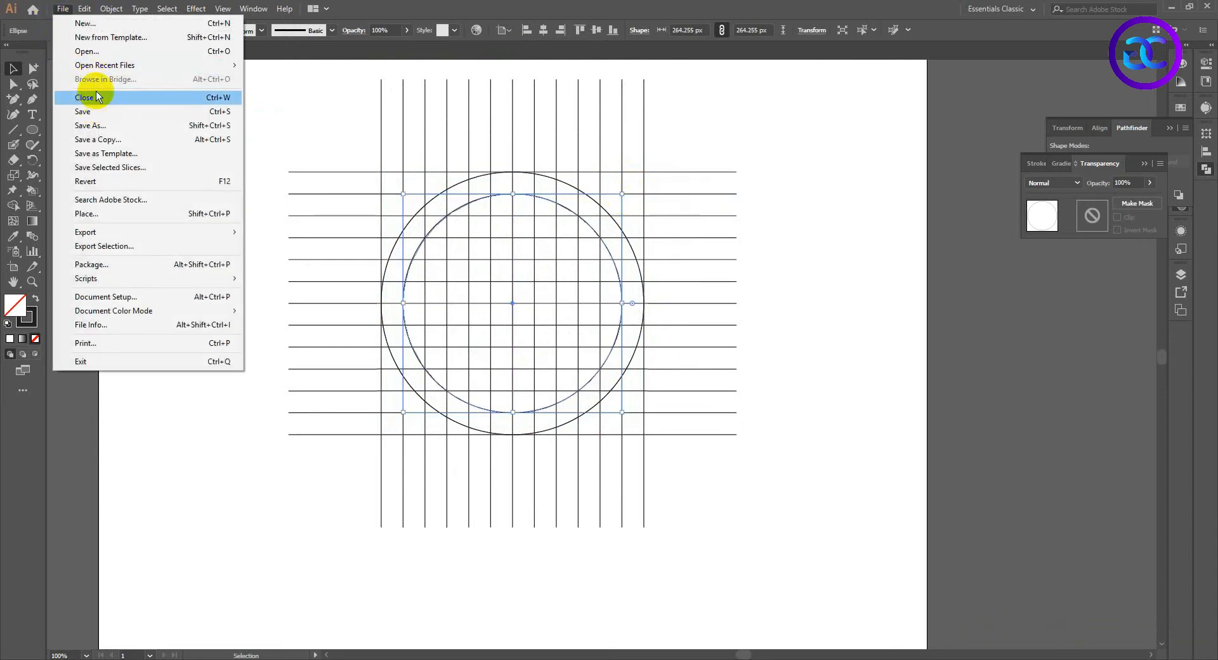
{"action": "left_click", "coordinate": [83, 9]}
{"action": "left_click", "coordinate": [83, 8]}
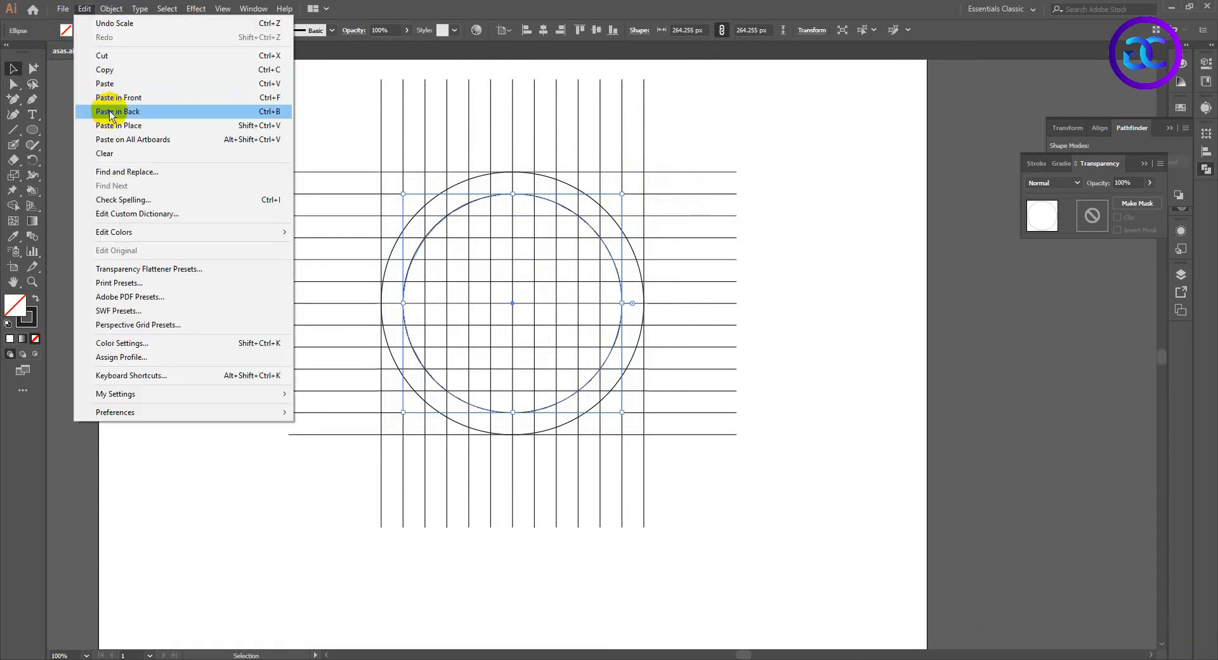
{"action": "left_click", "coordinate": [121, 111]}
{"action": "left_click_drag", "start_coordinate": [622, 193], "coordinate": [609, 217]}
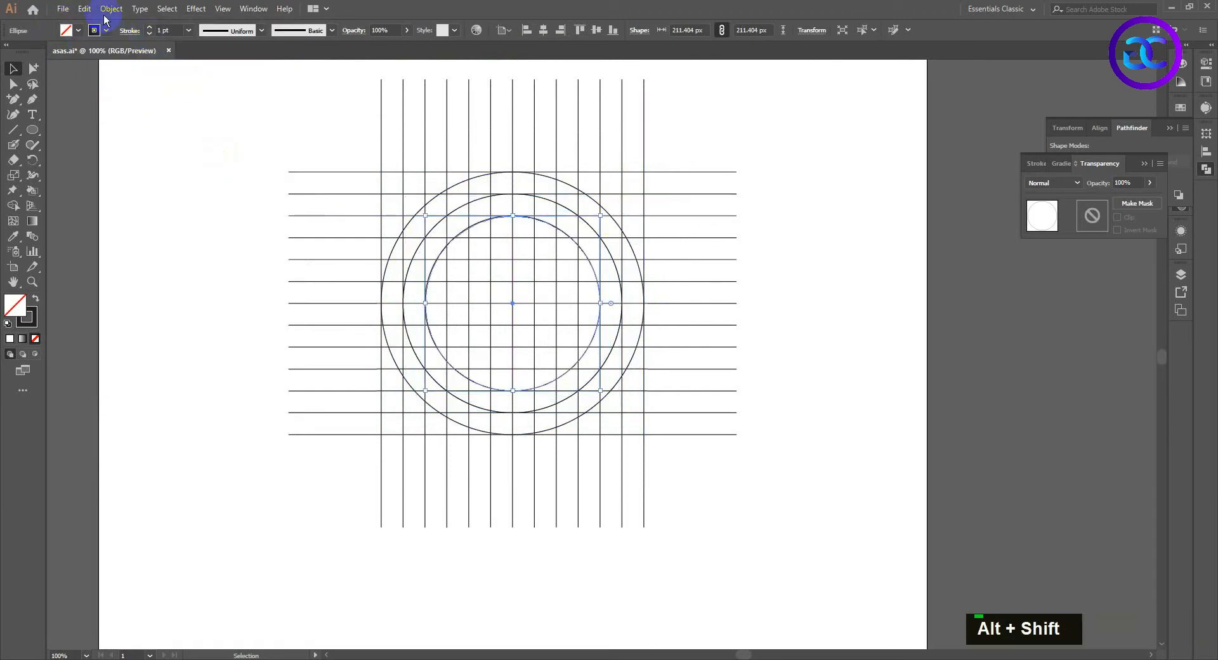
Step: Duplicate the 211 px circle in place and shrink the copy around its centre to about 159 px
{"action": "left_click", "coordinate": [83, 8]}
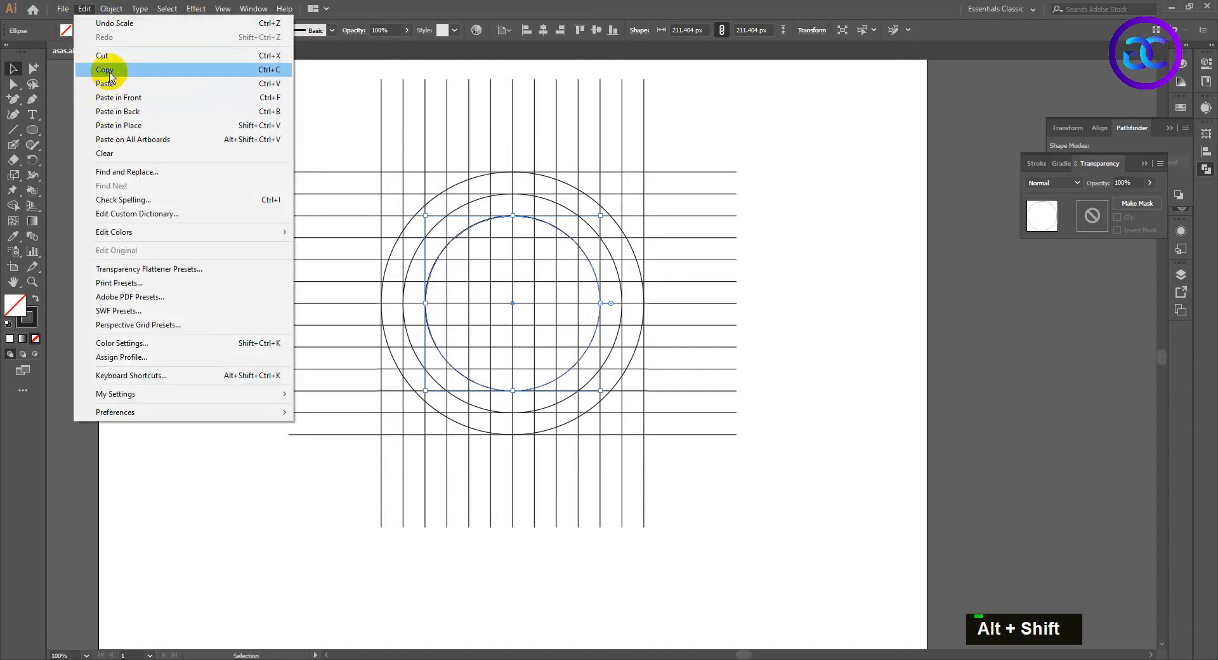
{"action": "left_click", "coordinate": [85, 7]}
{"action": "left_click", "coordinate": [86, 7]}
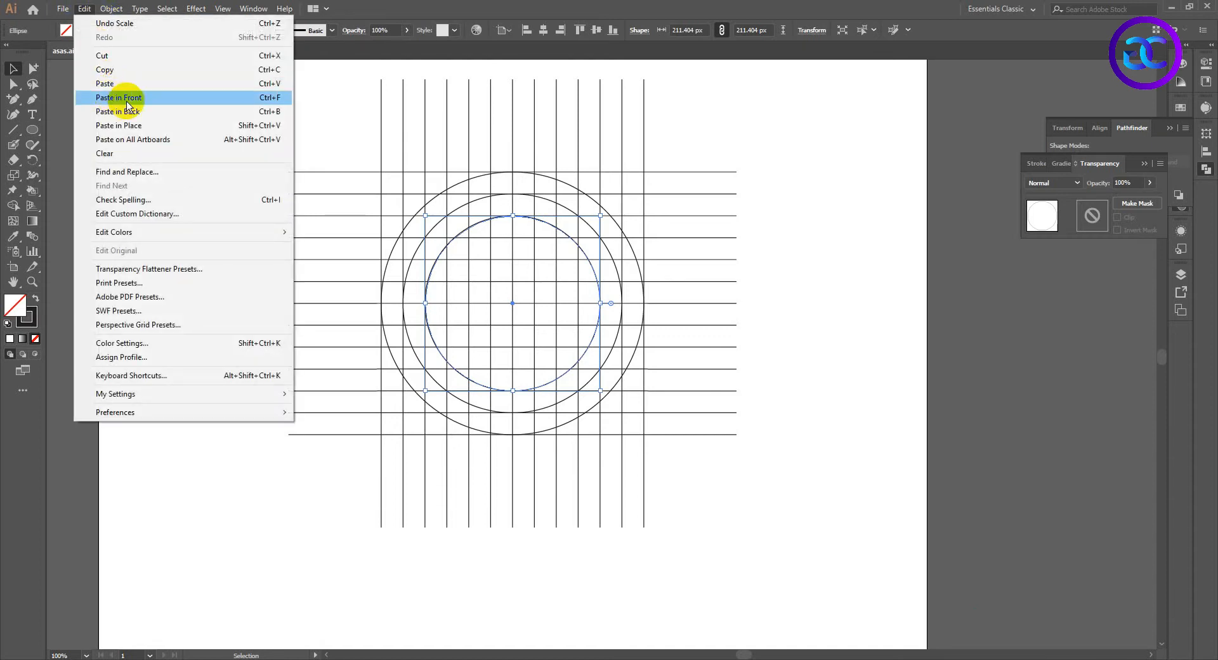
{"action": "left_click", "coordinate": [121, 97]}
{"action": "left_click_drag", "start_coordinate": [601, 216], "coordinate": [578, 237]}
Step: Duplicate the 159 px circle in place and shrink the copy around its centre to about 106 px
{"action": "left_click", "coordinate": [83, 8]}
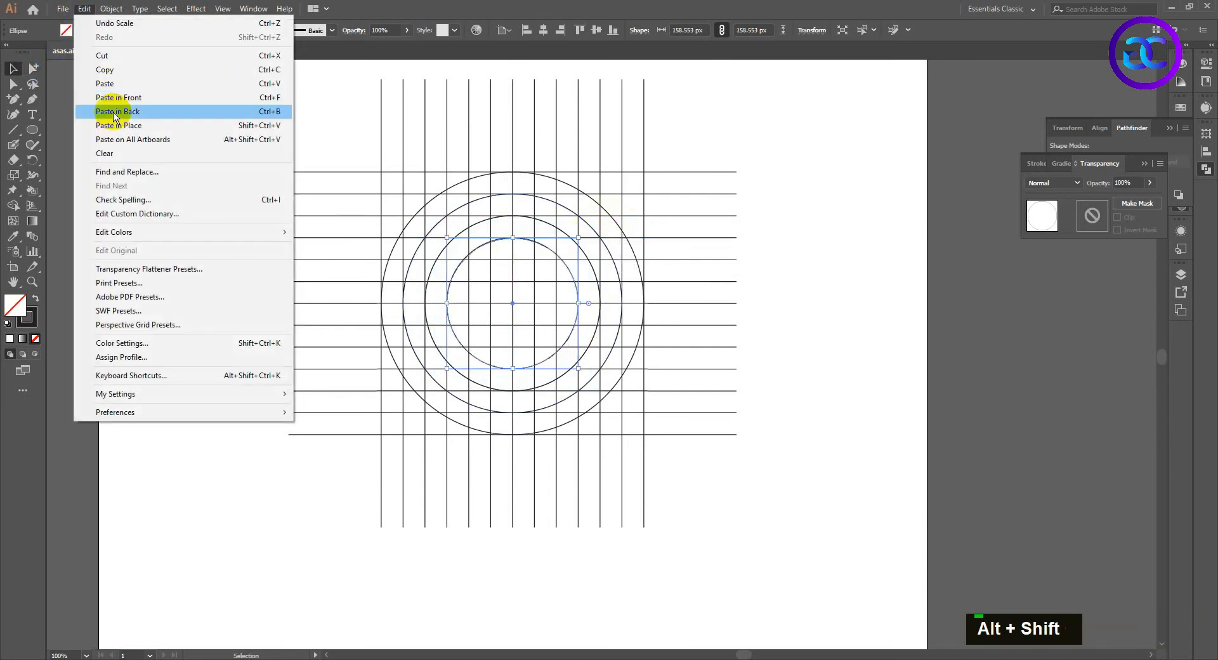
{"action": "left_click", "coordinate": [104, 70]}
{"action": "left_click", "coordinate": [86, 8]}
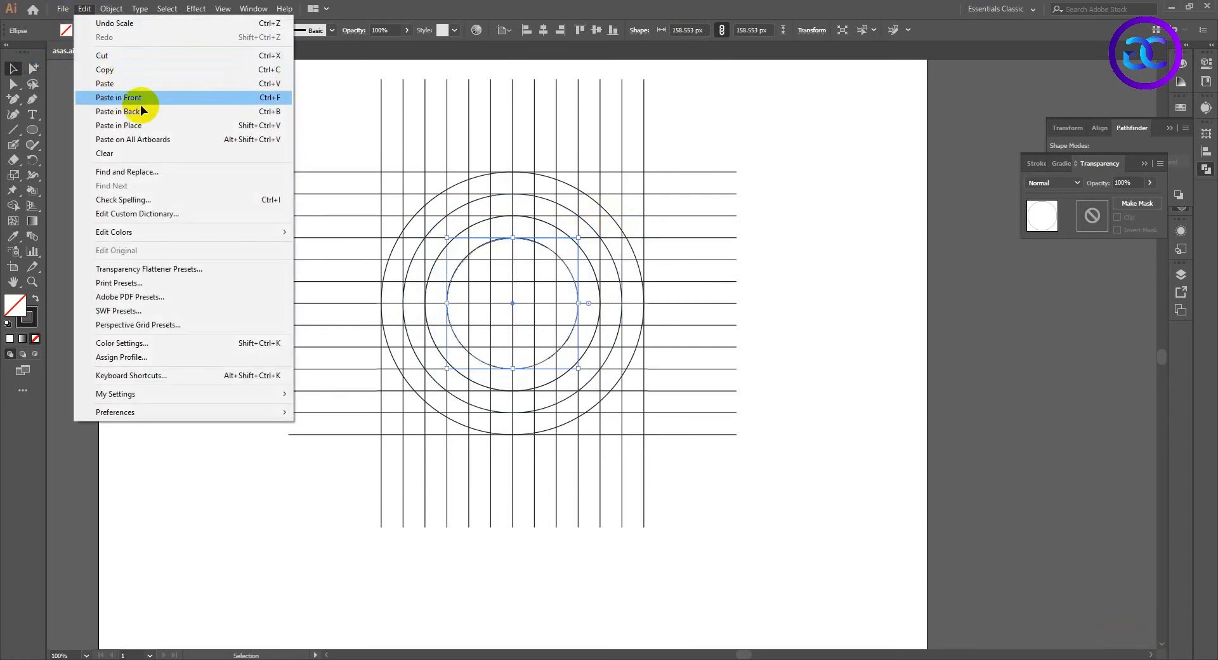
{"action": "left_click", "coordinate": [107, 97]}
{"action": "left_click_drag", "start_coordinate": [577, 238], "coordinate": [561, 260]}
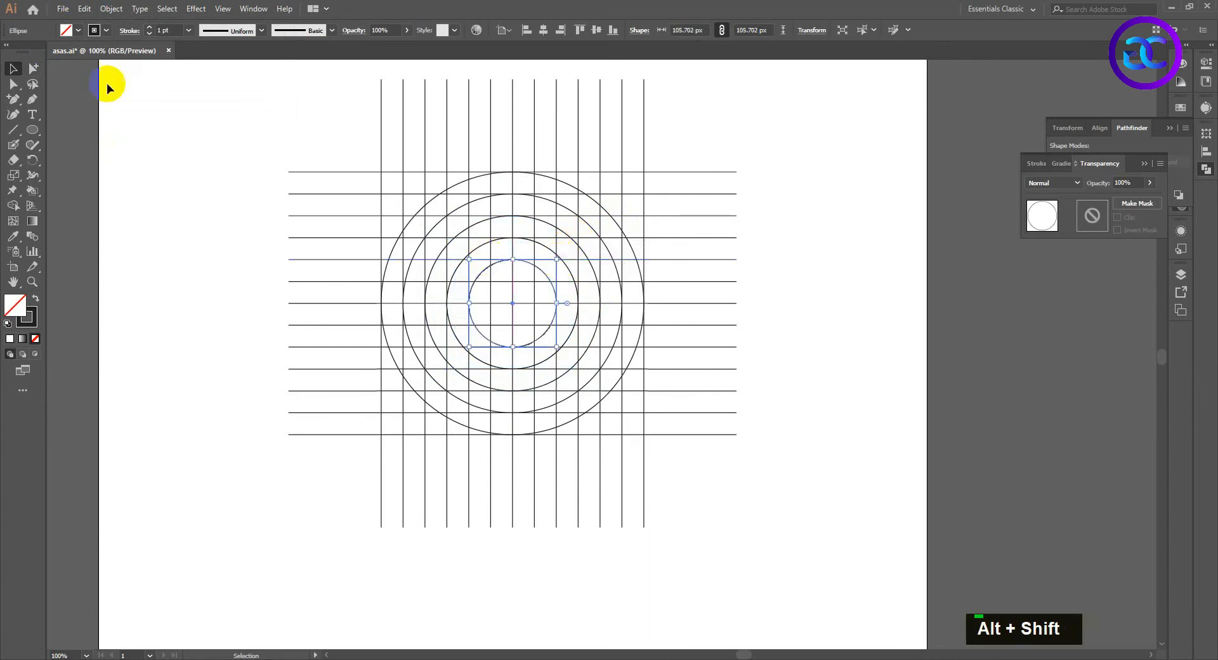
Step: Duplicate the 106 px circle in place and shrink the copy around its centre to two grid cells wide
{"action": "left_click", "coordinate": [84, 9]}
{"action": "left_click", "coordinate": [107, 69]}
{"action": "left_click", "coordinate": [82, 9]}
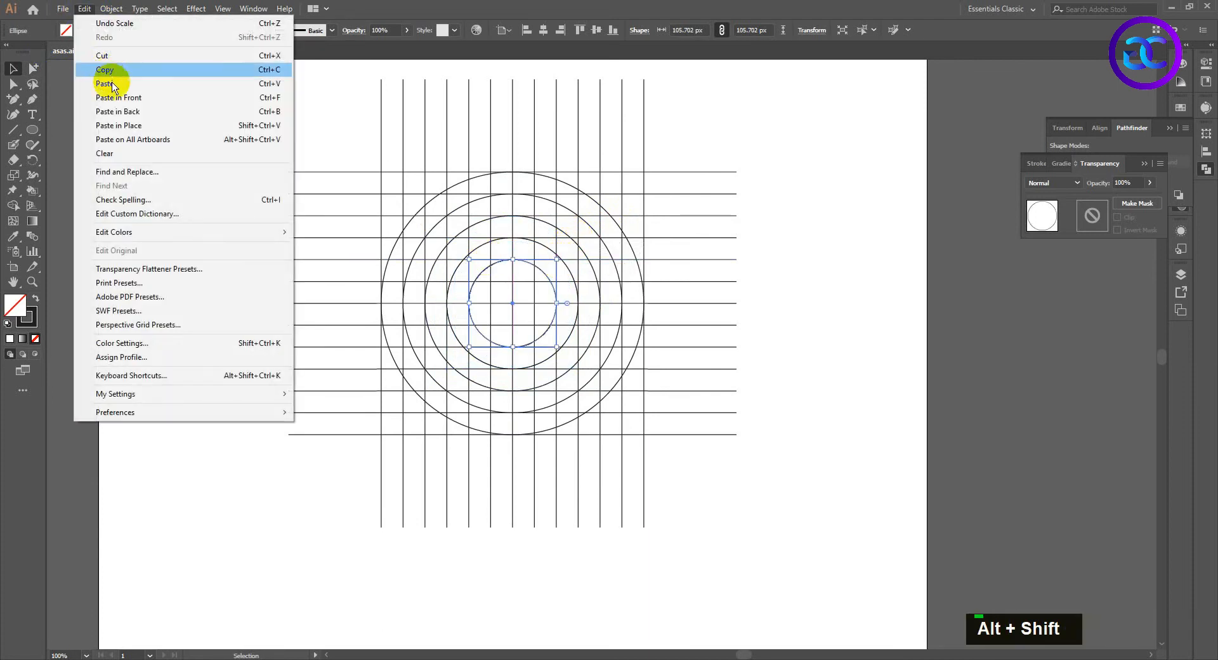
{"action": "left_click", "coordinate": [104, 98]}
{"action": "scroll", "coordinate": [535, 286], "scroll_direction": "up", "scroll_amount": 1}
{"action": "left_click_drag", "start_coordinate": [568, 241], "coordinate": [535, 274]}
{"action": "left_click", "coordinate": [833, 315]}
{"action": "scroll", "coordinate": [717, 314], "scroll_direction": "down", "scroll_amount": 1}
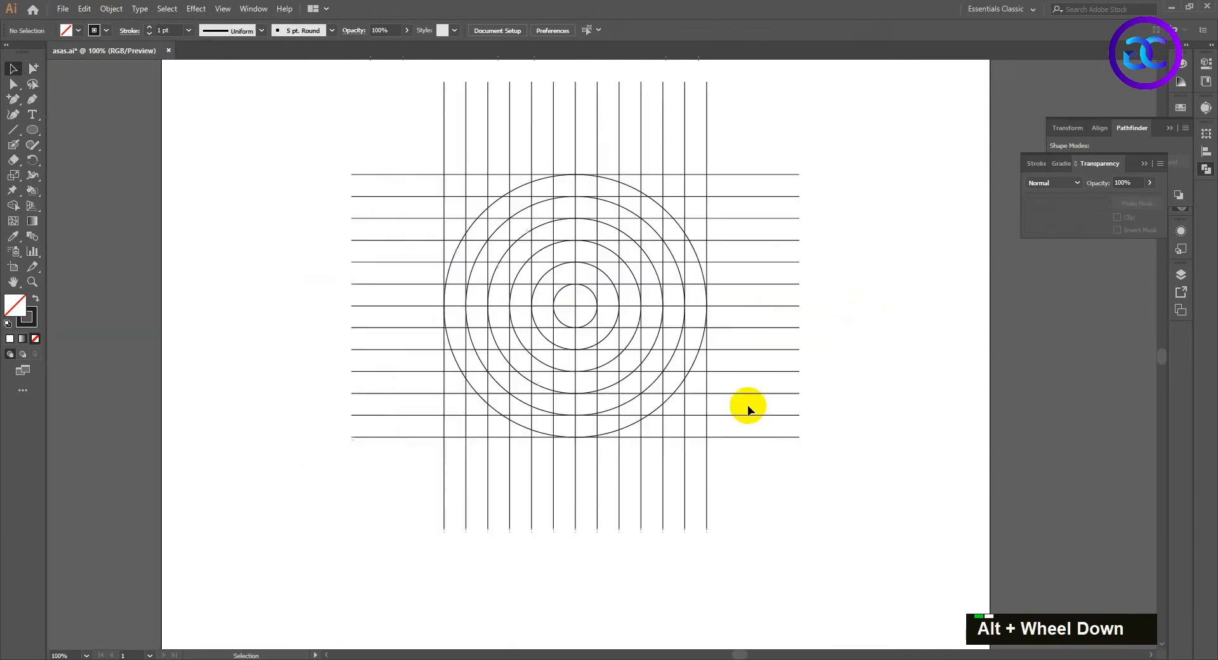
Step: Group all the grid lines and concentric circles into one object
{"action": "left_click_drag", "start_coordinate": [778, 480], "coordinate": [354, 180]}
{"action": "right_click", "coordinate": [543, 218]}
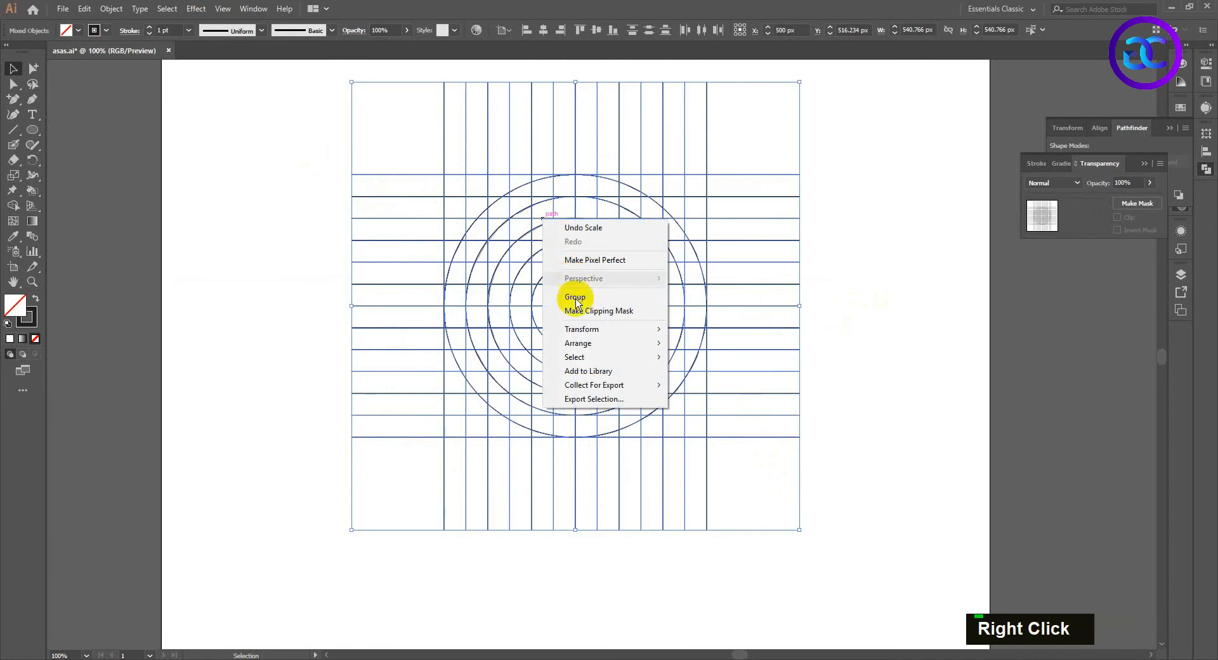
{"action": "left_click", "coordinate": [575, 296]}
{"action": "scroll", "coordinate": [562, 267], "scroll_direction": "up", "scroll_amount": 1}
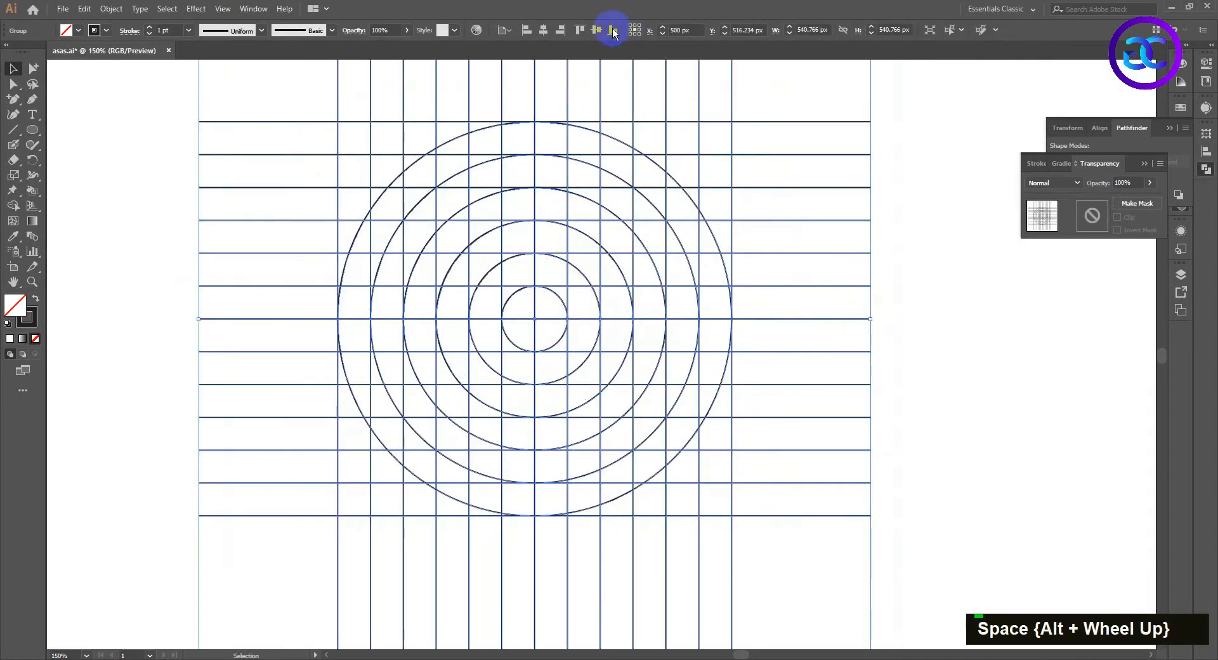
Step: Centre the grid group vertically and horizontally on the artboard and lock it
{"action": "left_click", "coordinate": [596, 31]}
{"action": "left_click", "coordinate": [543, 30]}
{"action": "key", "text": "ctrl+2"}
Step: With Shape Builder, merge the grid group's upper-left band between the second and third largest circles, including the square-cornered cells at its top
{"action": "scroll", "coordinate": [504, 175], "scroll_direction": "down", "scroll_amount": 1}
{"action": "scroll", "coordinate": [552, 232], "scroll_direction": "up", "scroll_amount": 2}
{"action": "left_click_drag", "start_coordinate": [504, 246], "coordinate": [531, 284]}
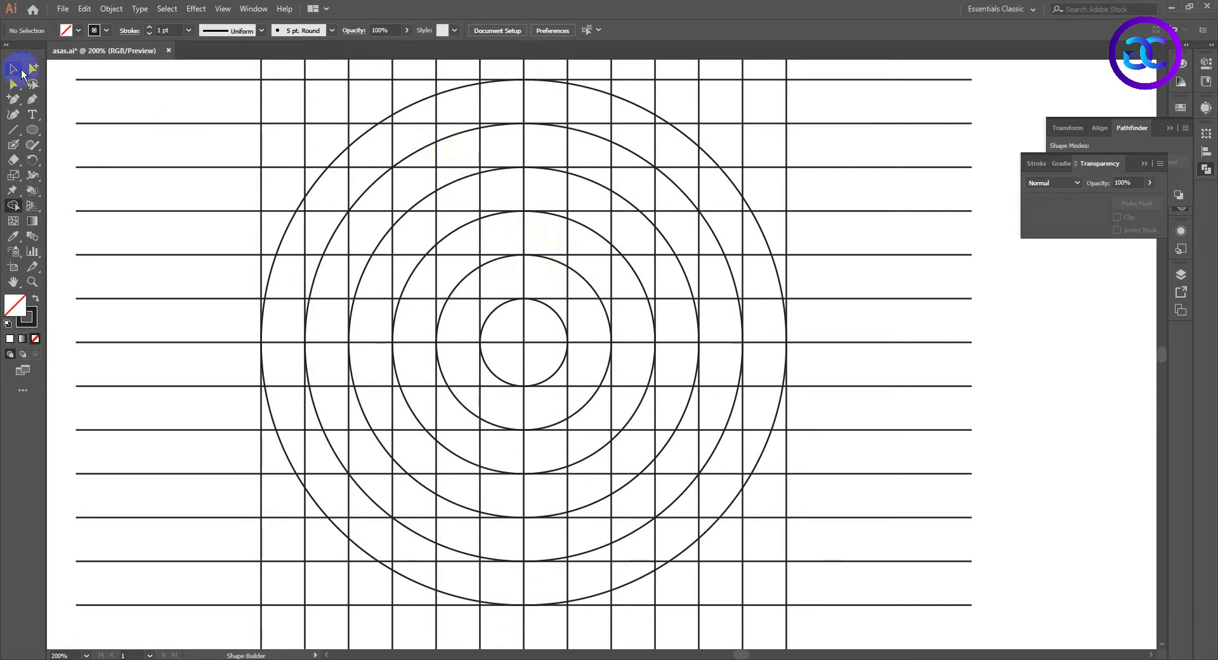
{"action": "left_click", "coordinate": [22, 72]}
{"action": "left_click", "coordinate": [261, 151]}
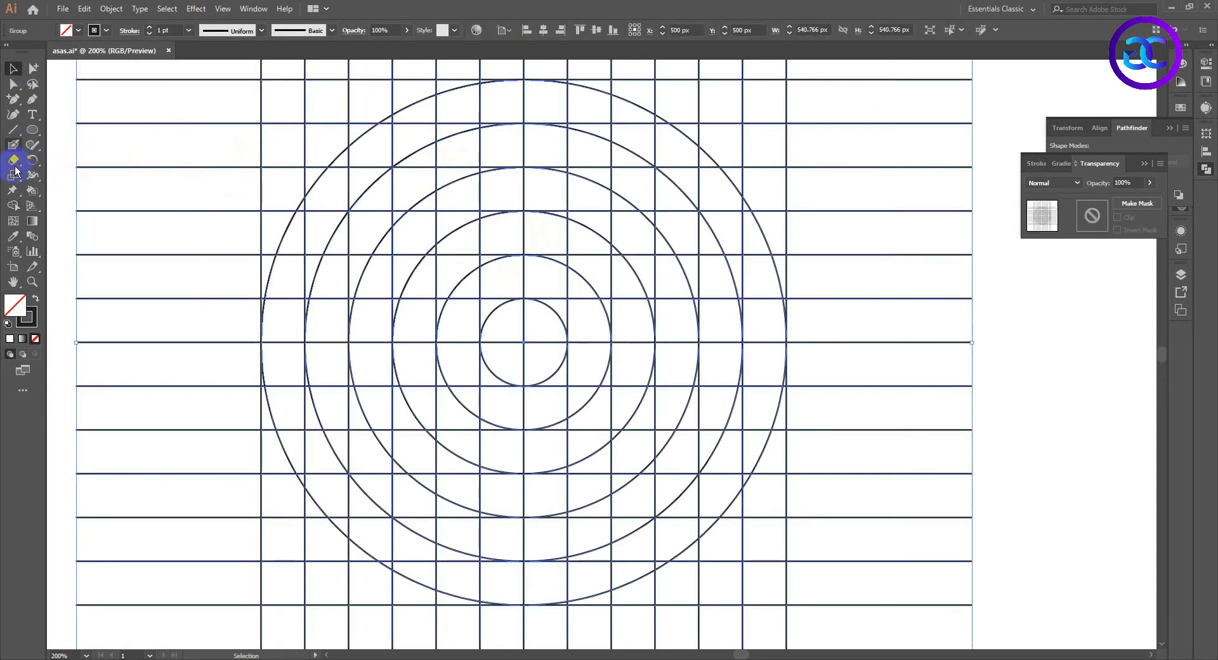
{"action": "left_click", "coordinate": [12, 204]}
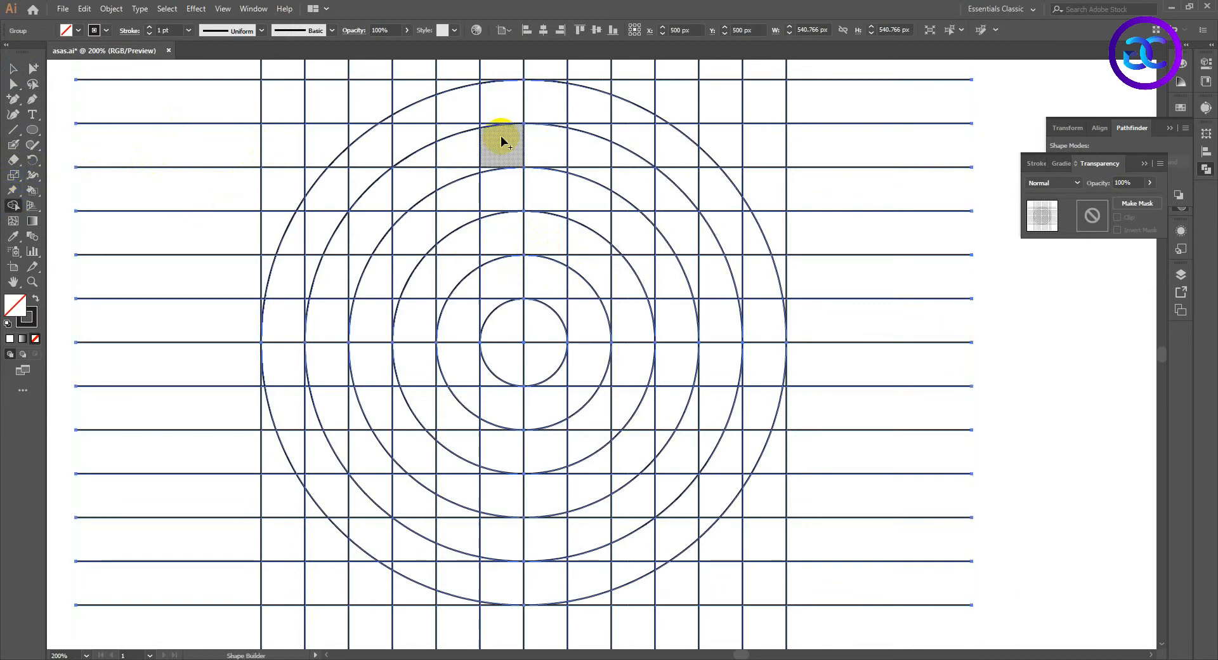
{"action": "mouse_move", "coordinate": [482, 131]}
{"action": "left_mouse_down"}
{"action": "mouse_move", "coordinate": [443, 177]}
{"action": "mouse_move", "coordinate": [427, 152]}
{"action": "mouse_move", "coordinate": [391, 212]}
{"action": "left_mouse_up"}
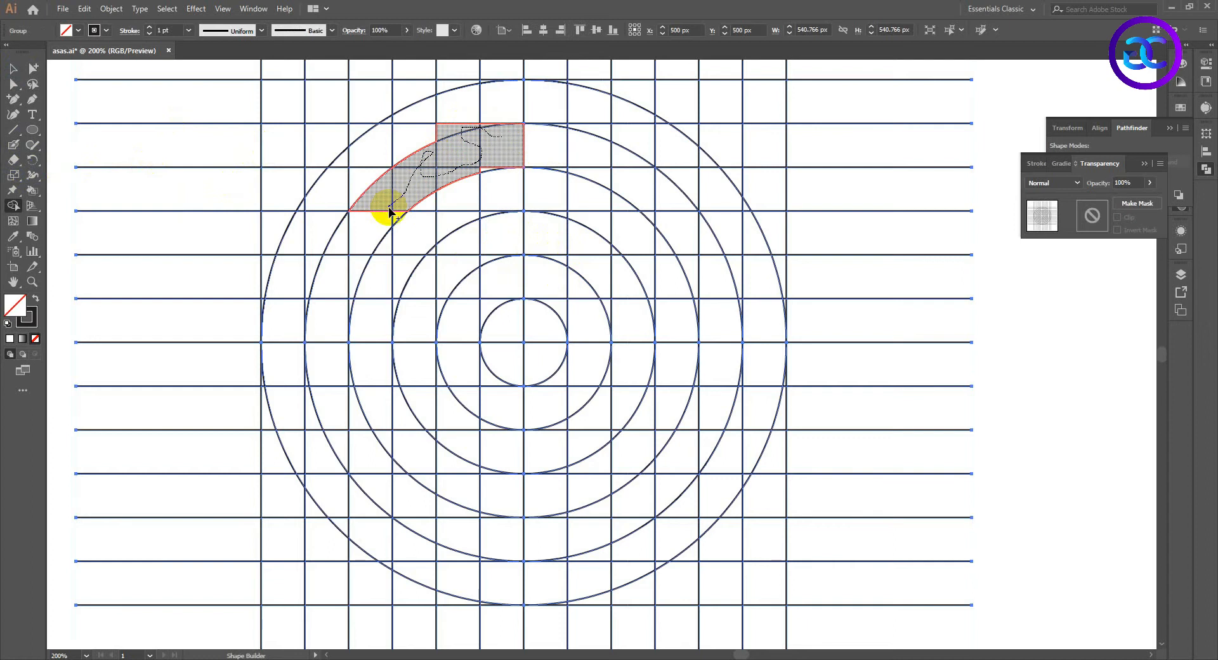
{"action": "left_click_drag", "start_coordinate": [399, 214], "coordinate": [379, 233]}
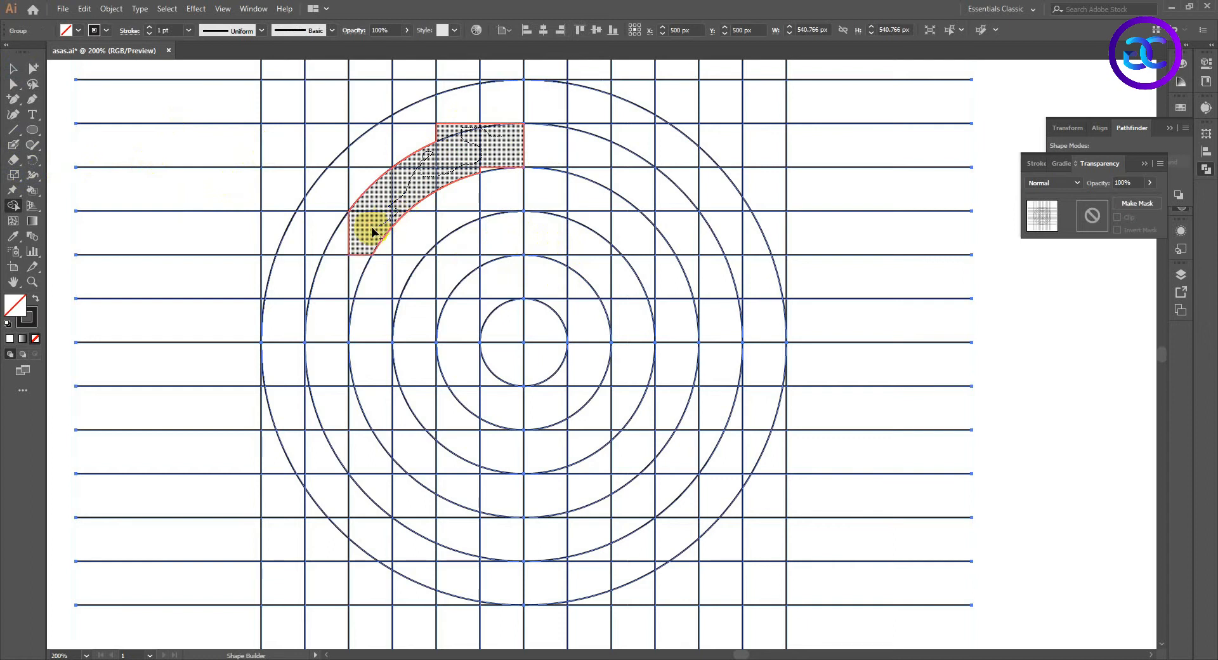
{"action": "mouse_move", "coordinate": [354, 266]}
{"action": "left_mouse_down"}
{"action": "mouse_move", "coordinate": [340, 280]}
{"action": "mouse_move", "coordinate": [363, 271]}
{"action": "left_mouse_up"}
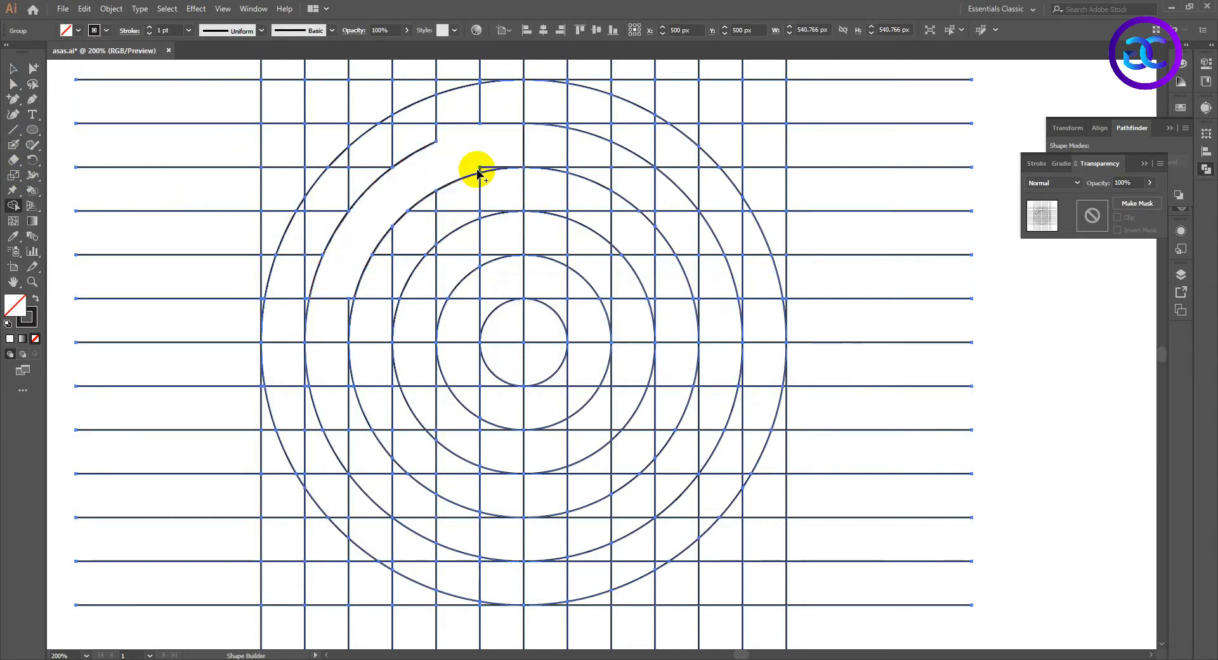
{"action": "scroll", "coordinate": [468, 168], "scroll_direction": "up", "scroll_amount": 1}
{"action": "scroll", "coordinate": [468, 168], "scroll_direction": "down", "scroll_amount": 1}
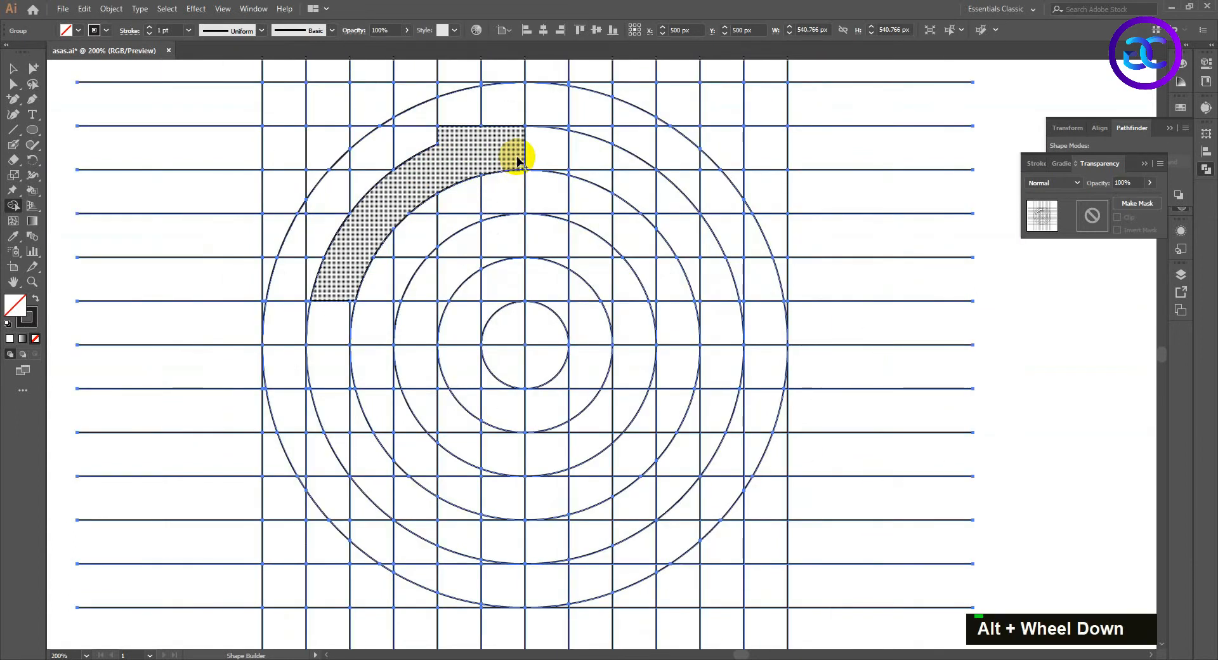
Step: Merge the grid's upper-right band between the second and third largest circles, including the square-cornered cells at its top
{"action": "scroll", "coordinate": [550, 145], "scroll_direction": "up", "scroll_amount": 1}
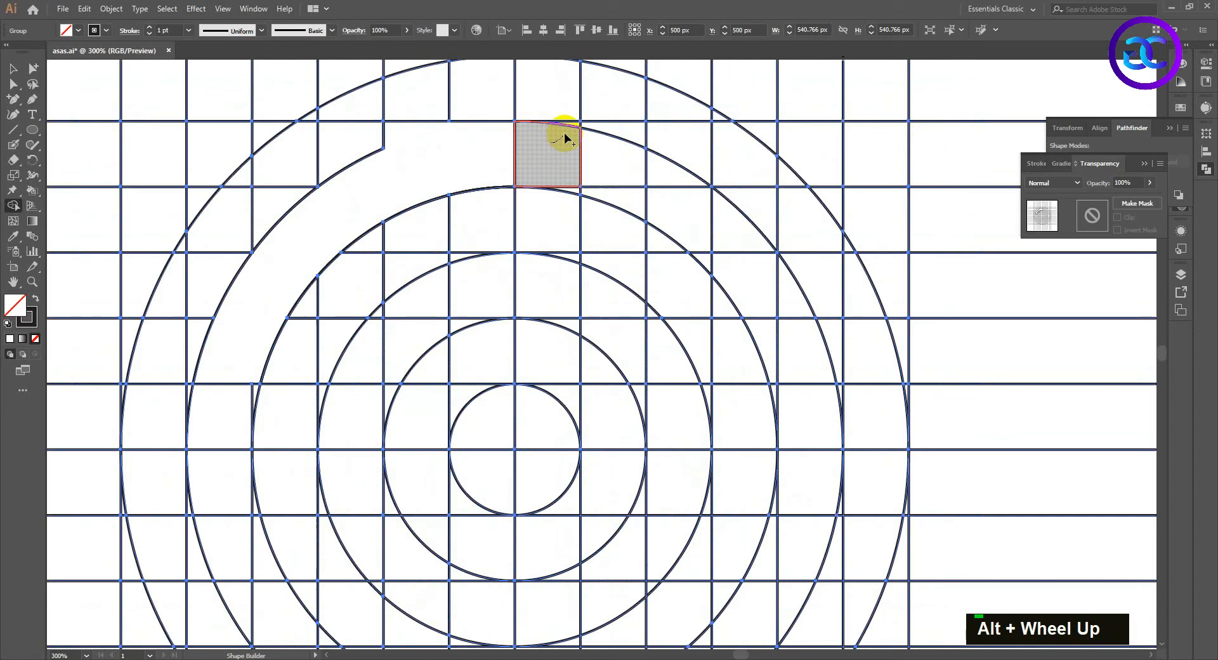
{"action": "mouse_move", "coordinate": [574, 130]}
{"action": "left_mouse_down"}
{"action": "mouse_move", "coordinate": [601, 127]}
{"action": "mouse_move", "coordinate": [593, 199]}
{"action": "mouse_move", "coordinate": [637, 191]}
{"action": "mouse_move", "coordinate": [636, 173]}
{"action": "mouse_move", "coordinate": [737, 264]}
{"action": "mouse_move", "coordinate": [666, 182]}
{"action": "mouse_move", "coordinate": [644, 182]}
{"action": "left_mouse_up"}
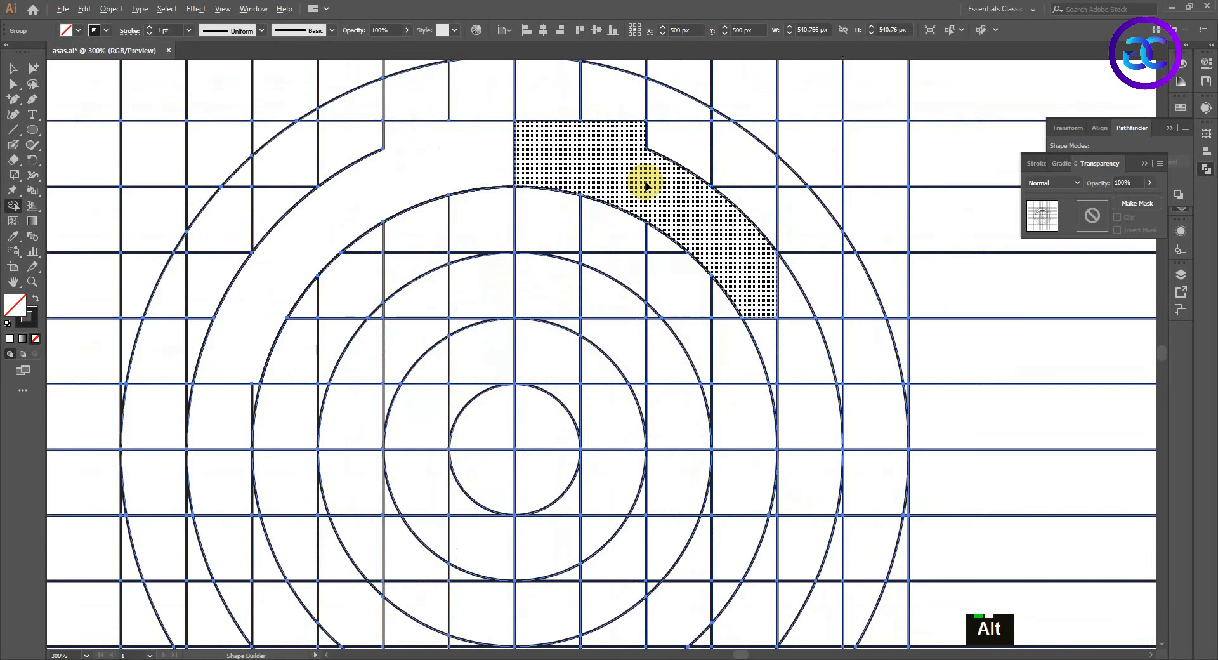
{"action": "scroll", "coordinate": [647, 181], "scroll_direction": "down", "scroll_amount": 2, "text": "alt"}
{"action": "mouse_move", "coordinate": [741, 261]}
{"action": "left_mouse_down"}
{"action": "mouse_move", "coordinate": [747, 291]}
{"action": "mouse_move", "coordinate": [720, 264]}
{"action": "left_mouse_up"}
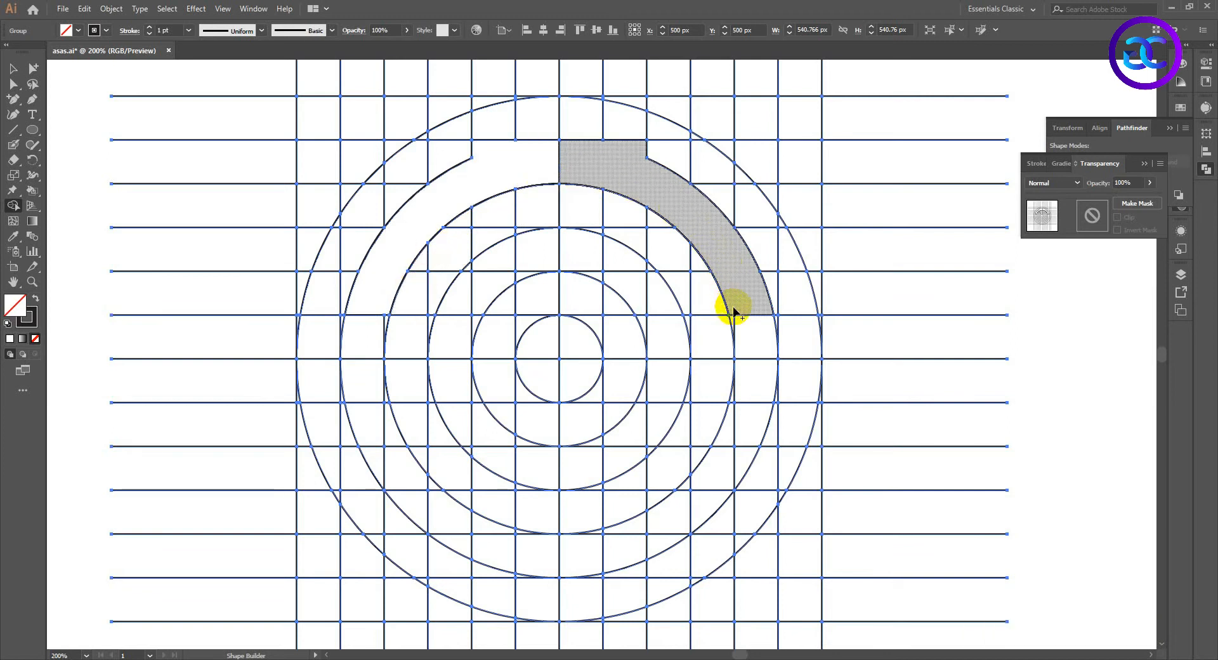
{"action": "scroll", "coordinate": [542, 269], "scroll_direction": "up", "scroll_amount": 1}
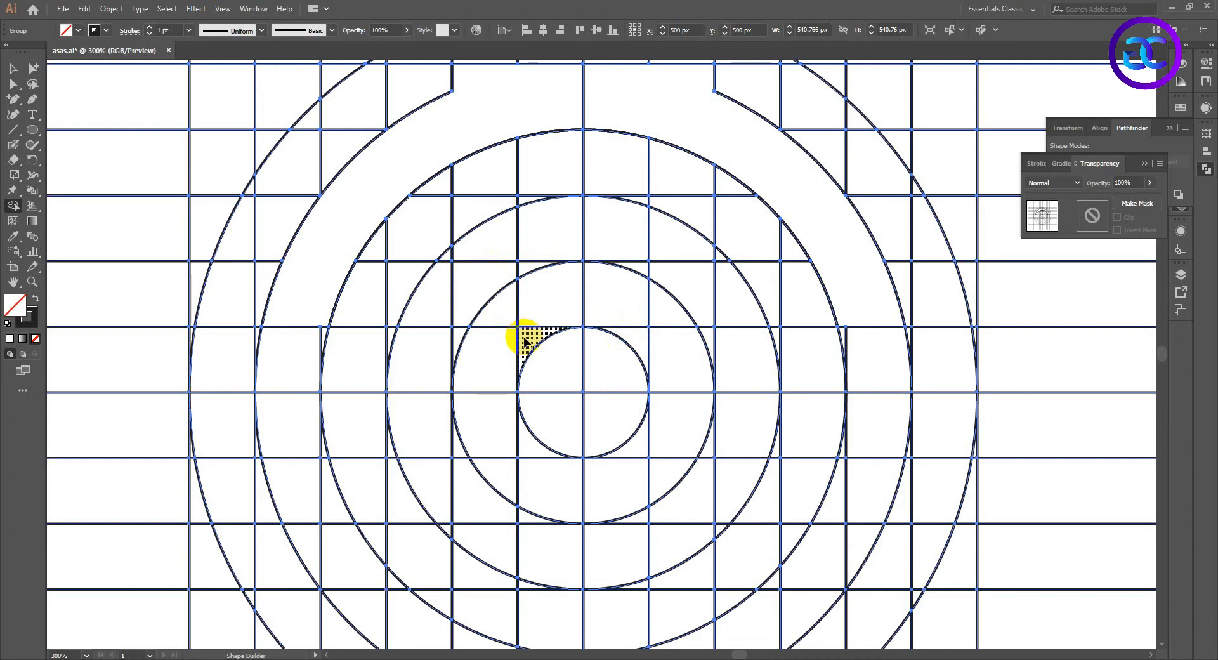
Step: Merge the upper band between the two smallest circles, including the corner pieces beside the innermost circle
{"action": "mouse_move", "coordinate": [524, 341]}
{"action": "left_mouse_down"}
{"action": "mouse_move", "coordinate": [542, 310]}
{"action": "mouse_move", "coordinate": [577, 304]}
{"action": "mouse_move", "coordinate": [613, 315]}
{"action": "mouse_move", "coordinate": [625, 342]}
{"action": "mouse_move", "coordinate": [539, 349]}
{"action": "mouse_move", "coordinate": [642, 299]}
{"action": "mouse_move", "coordinate": [546, 298]}
{"action": "mouse_move", "coordinate": [592, 295]}
{"action": "mouse_move", "coordinate": [582, 291]}
{"action": "mouse_move", "coordinate": [601, 326]}
{"action": "left_mouse_up"}
{"action": "scroll", "coordinate": [592, 291], "scroll_direction": "down", "scroll_amount": 1}
{"action": "key", "text": "space"}
{"action": "scroll", "coordinate": [595, 334], "scroll_direction": "up", "scroll_amount": 1}
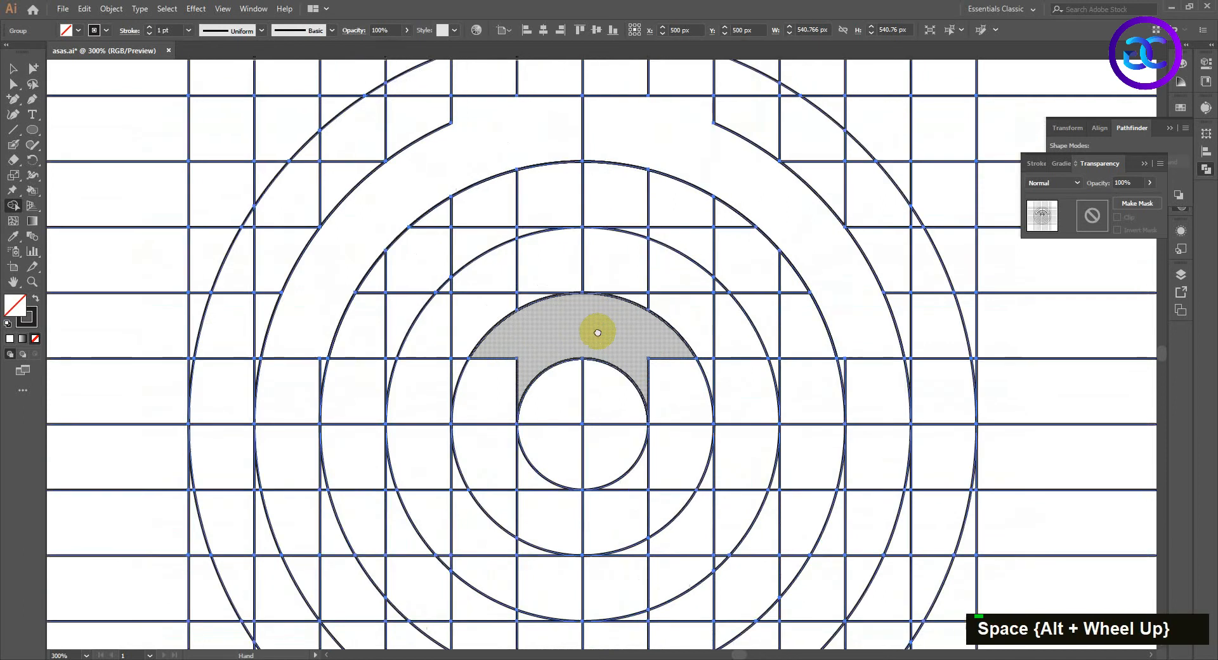
{"action": "scroll", "coordinate": [599, 335], "scroll_direction": "down", "scroll_amount": 1}
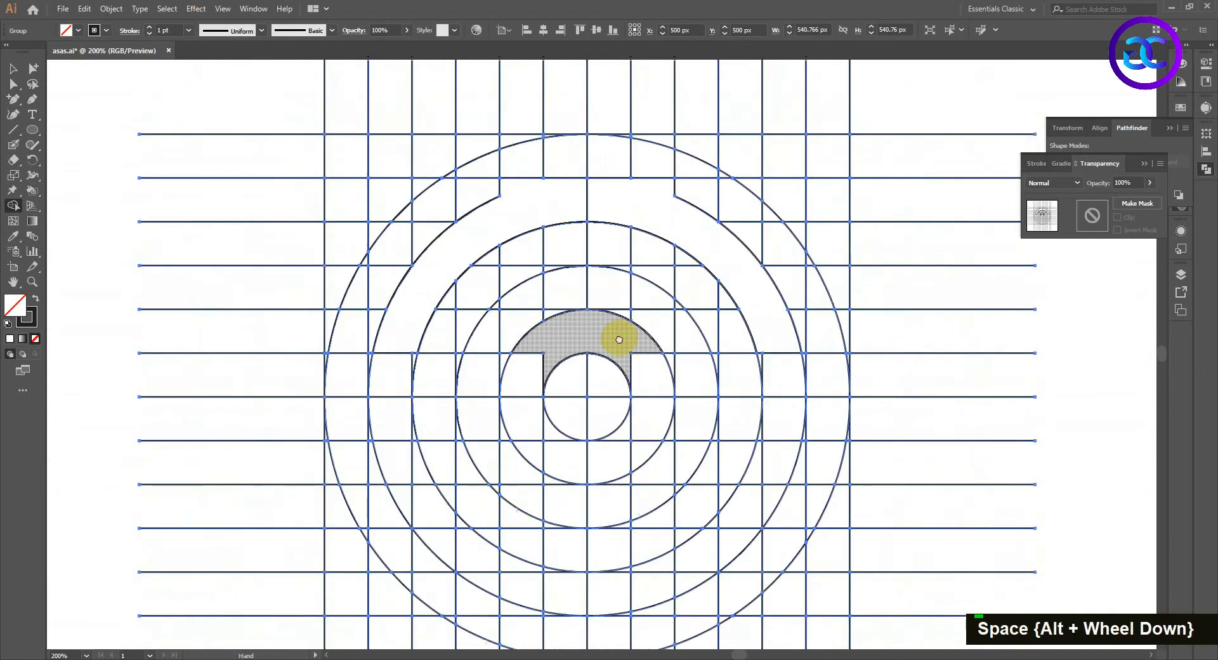
{"action": "left_click_drag", "start_coordinate": [620, 332], "coordinate": [619, 340]}
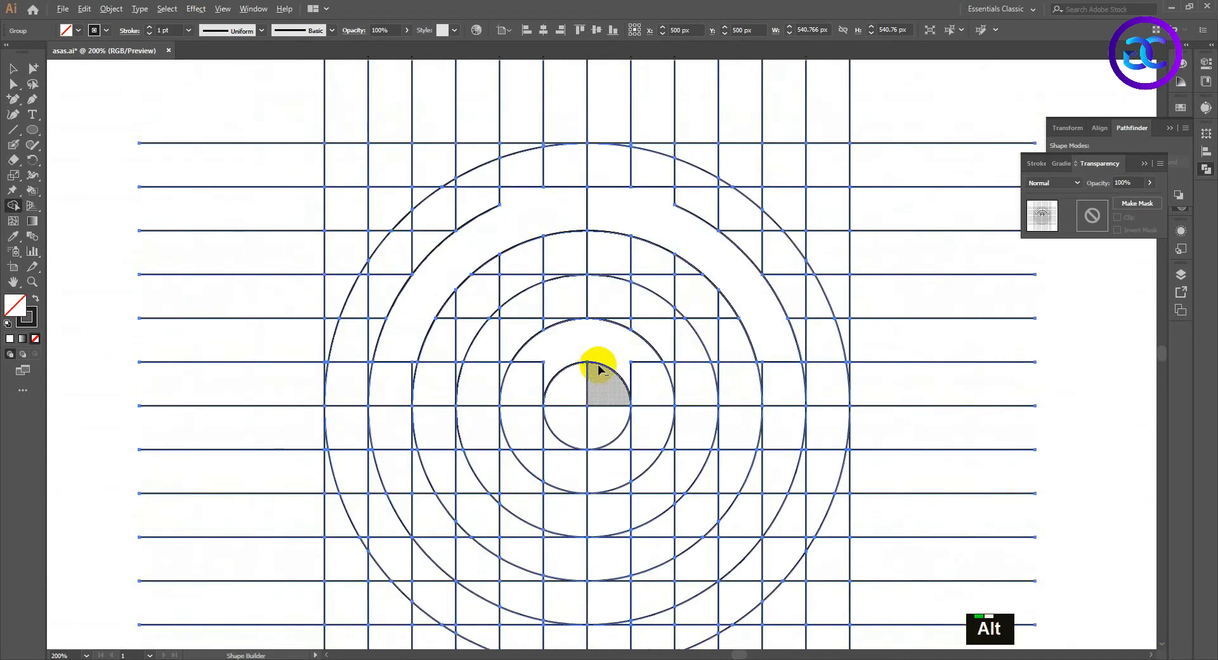
{"action": "scroll", "coordinate": [596, 366], "scroll_direction": "up", "scroll_amount": 1}
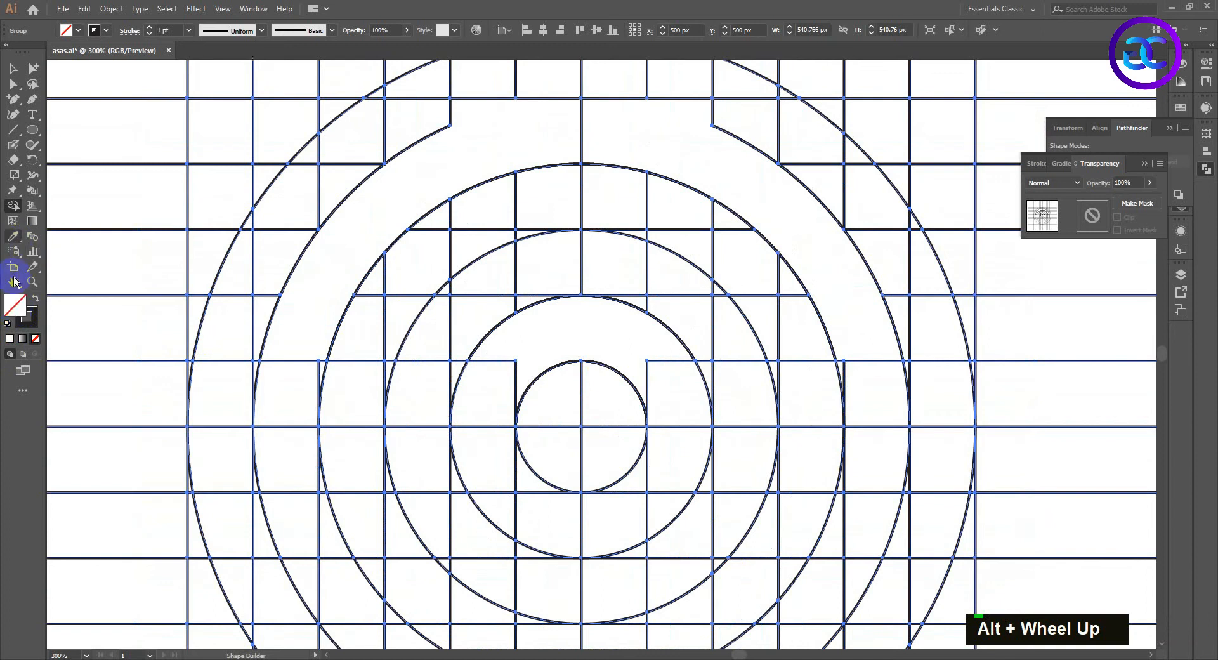
Step: Choose a light blue fill colour and apply it to both merged outer band halves and the merged inner arc
{"action": "double_click", "coordinate": [10, 311]}
{"action": "left_click_drag", "start_coordinate": [775, 264], "coordinate": [739, 240]}
{"action": "left_click", "coordinate": [982, 255]}
{"action": "left_click", "coordinate": [345, 228]}
{"action": "left_click", "coordinate": [592, 330]}
{"action": "scroll", "coordinate": [635, 260], "scroll_direction": "down", "scroll_amount": 2}
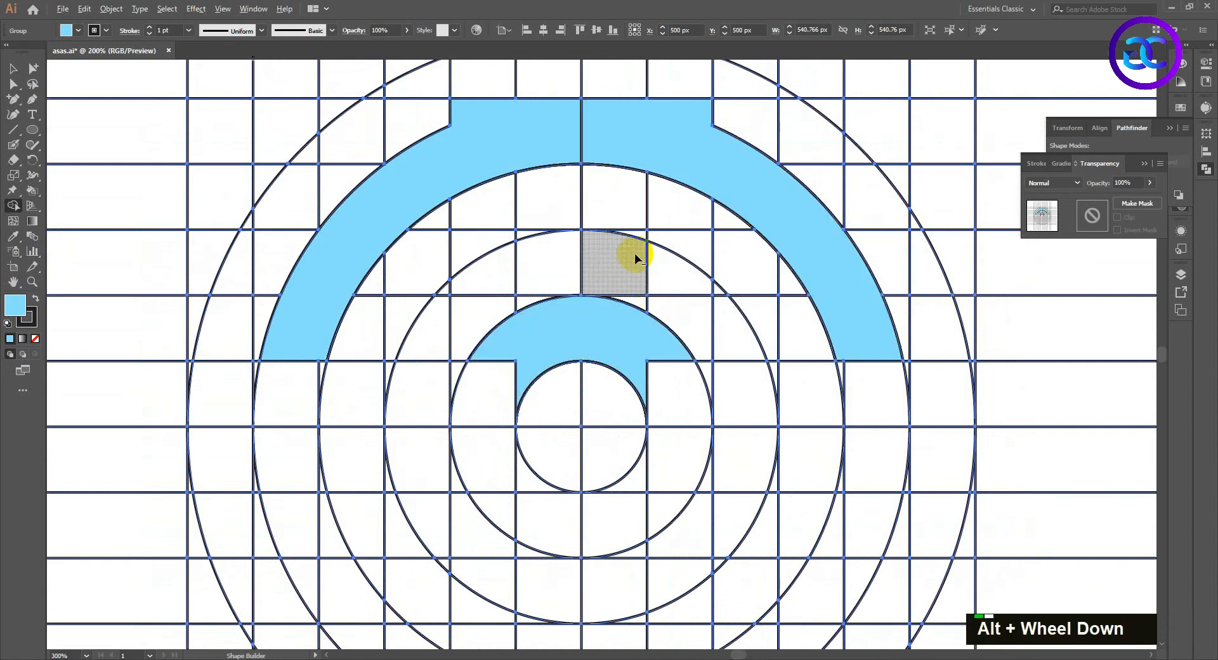
Step: Draw a 264.26 px circle from the grid's centre, matching the second-largest construction circle
{"action": "key", "text": "space"}
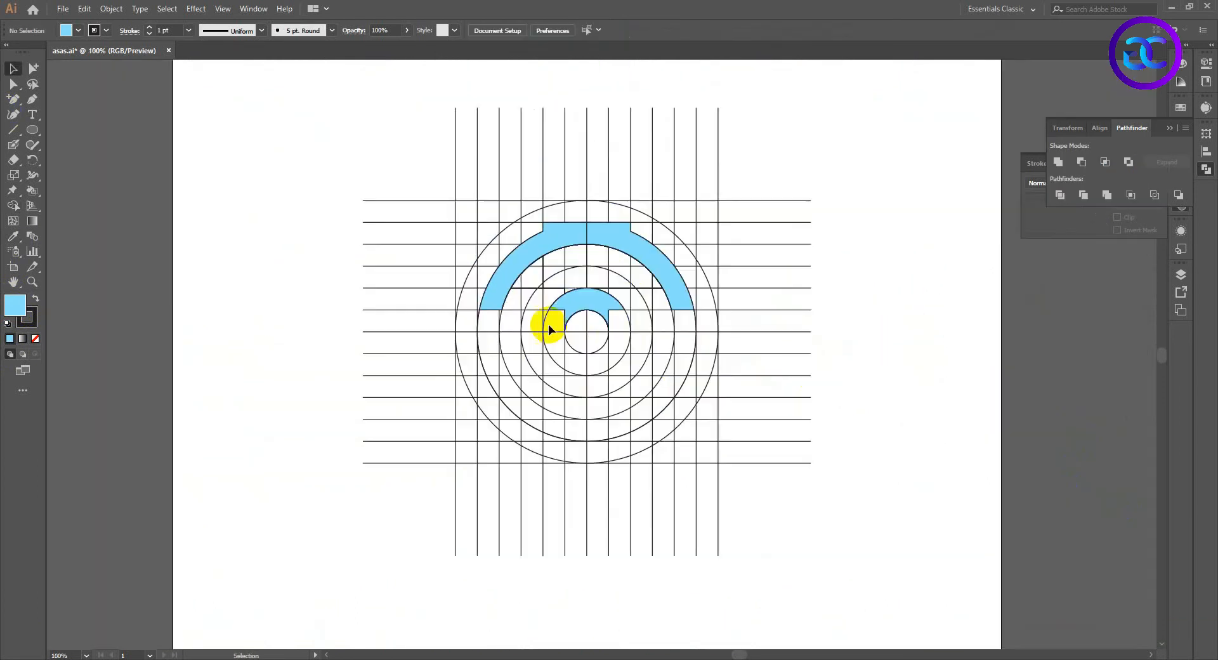
{"action": "mouse_move", "coordinate": [568, 285]}
{"action": "left_mouse_down"}
{"action": "mouse_move", "coordinate": [575, 307]}
{"action": "mouse_move", "coordinate": [628, 339]}
{"action": "left_mouse_up"}
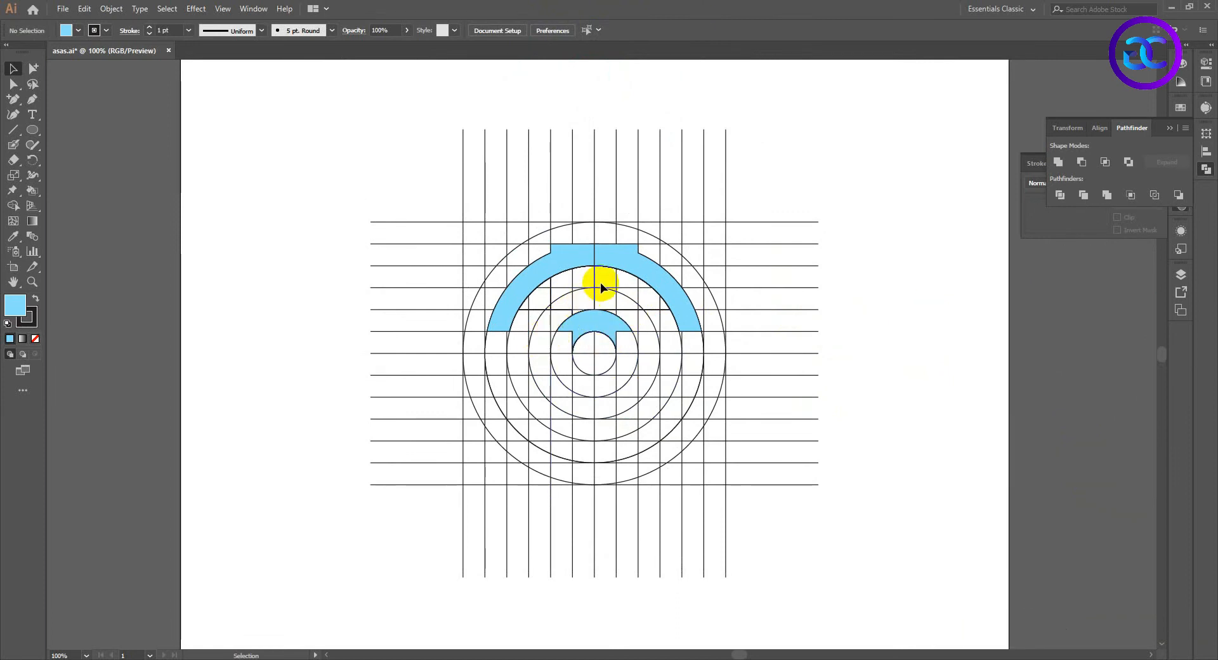
{"action": "scroll", "coordinate": [587, 283], "scroll_direction": "up", "scroll_amount": 1}
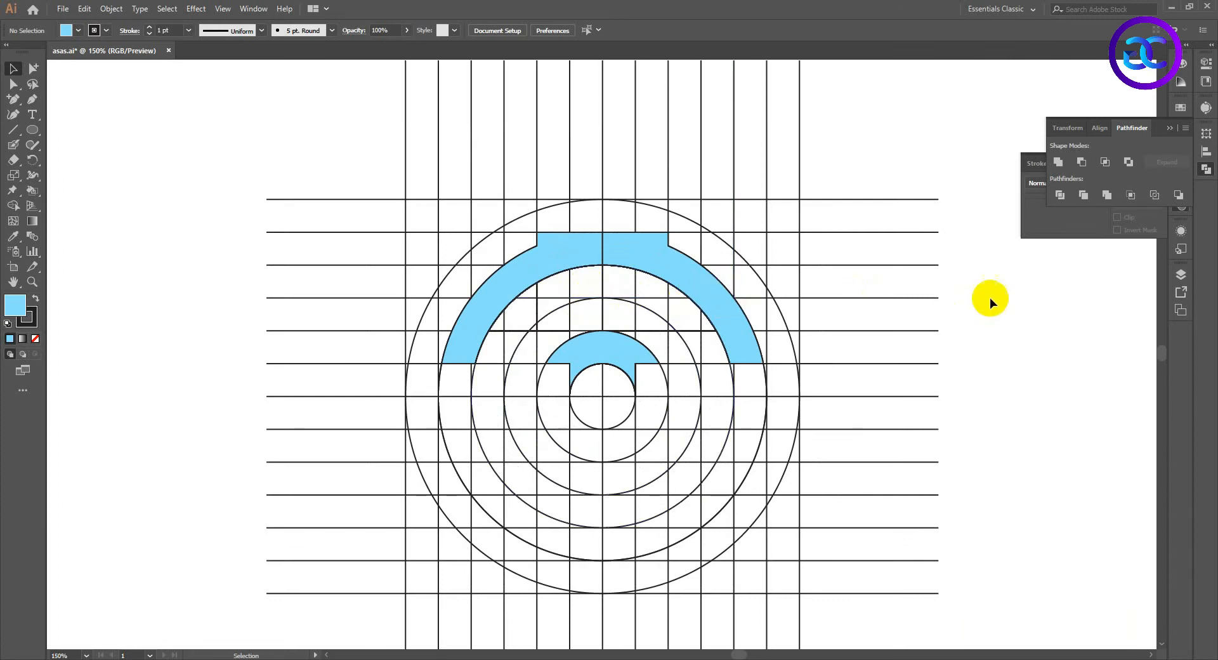
{"action": "scroll", "coordinate": [412, 235], "scroll_direction": "down", "scroll_amount": 1}
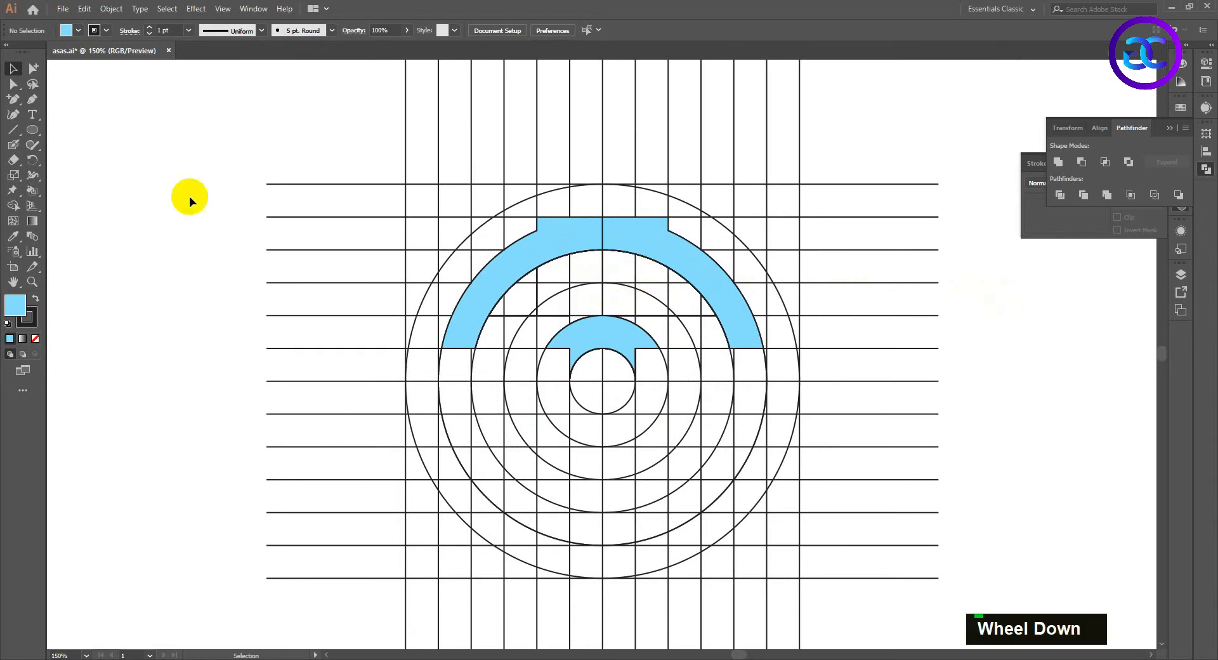
{"action": "right_click", "coordinate": [24, 135]}
{"action": "left_click", "coordinate": [64, 159]}
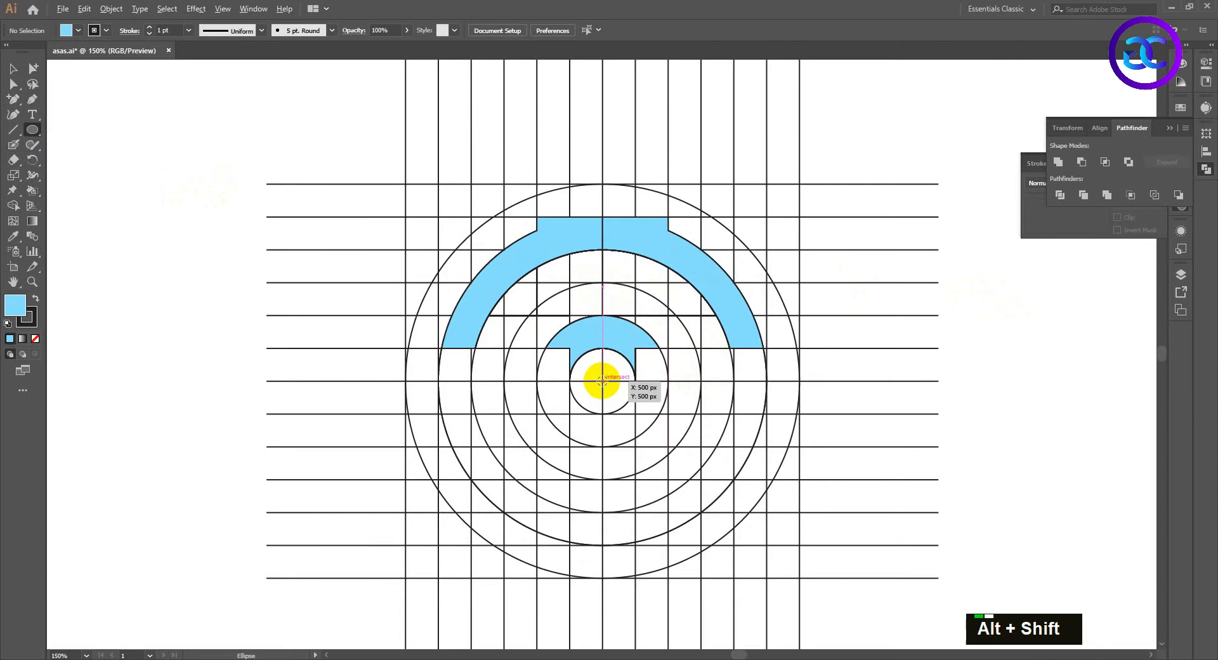
{"action": "mouse_move", "coordinate": [602, 380]}
{"action": "left_mouse_down"}
{"action": "mouse_move", "coordinate": [661, 462]}
{"action": "mouse_move", "coordinate": [767, 534]}
{"action": "left_mouse_up"}
{"action": "left_click", "coordinate": [13, 68]}
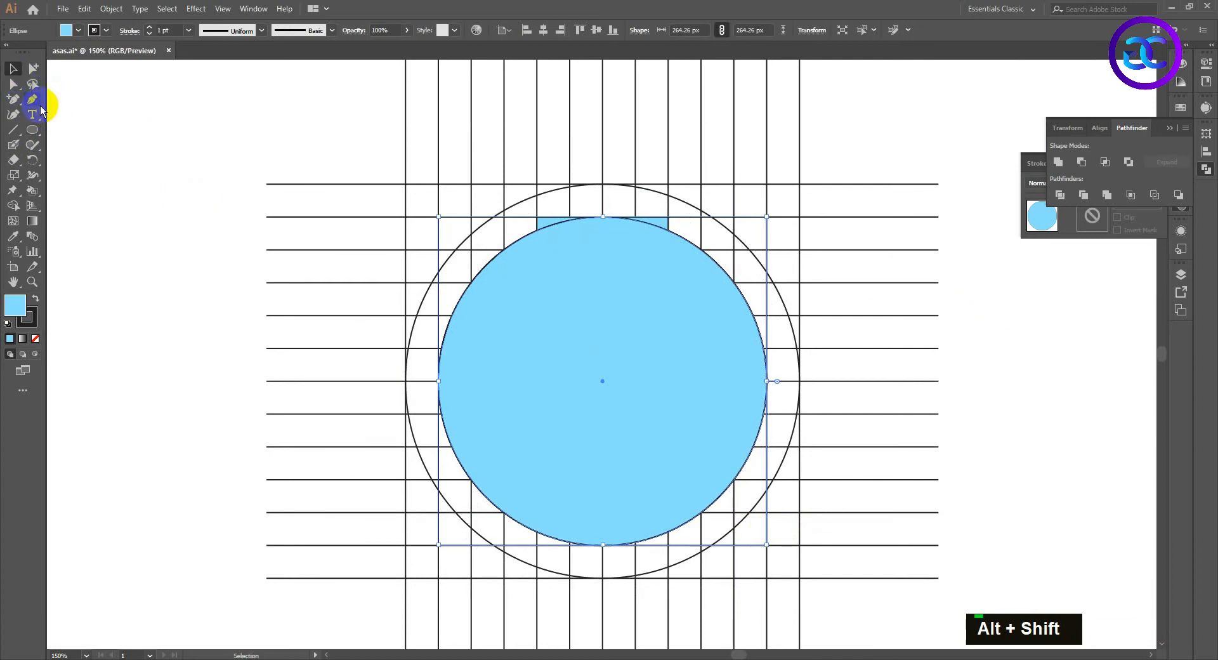
Step: Remove the fill and the stroke of the new circle
{"action": "double_click", "coordinate": [564, 317]}
{"action": "left_click", "coordinate": [77, 30]}
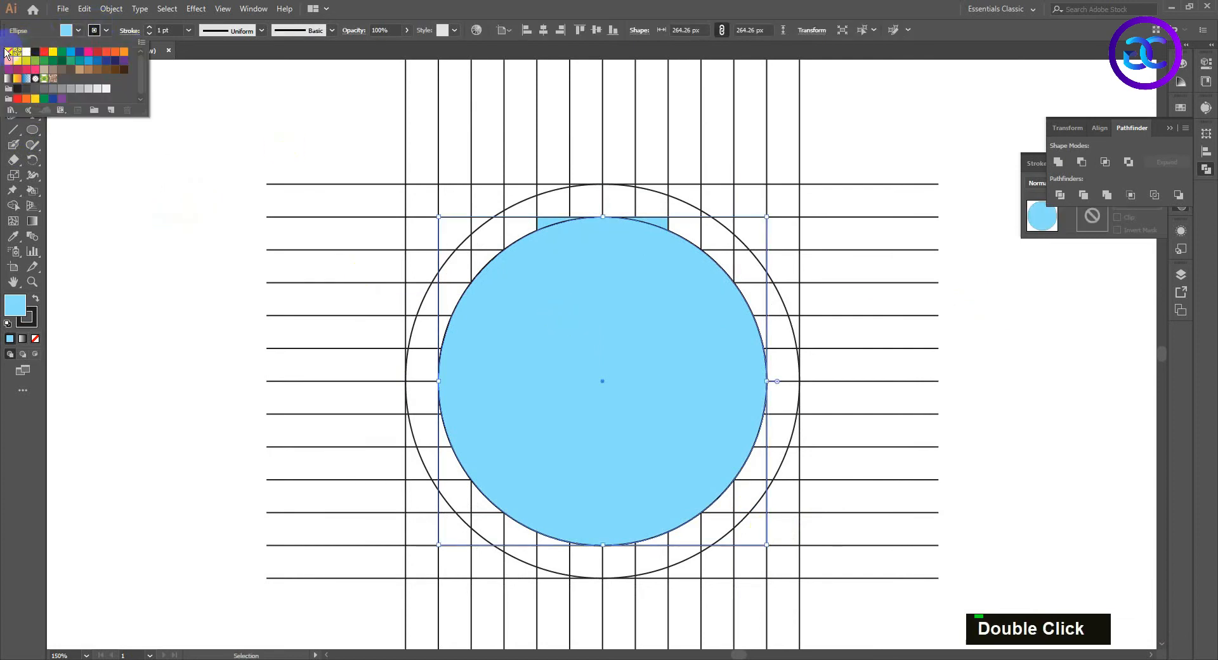
{"action": "left_click", "coordinate": [8, 51]}
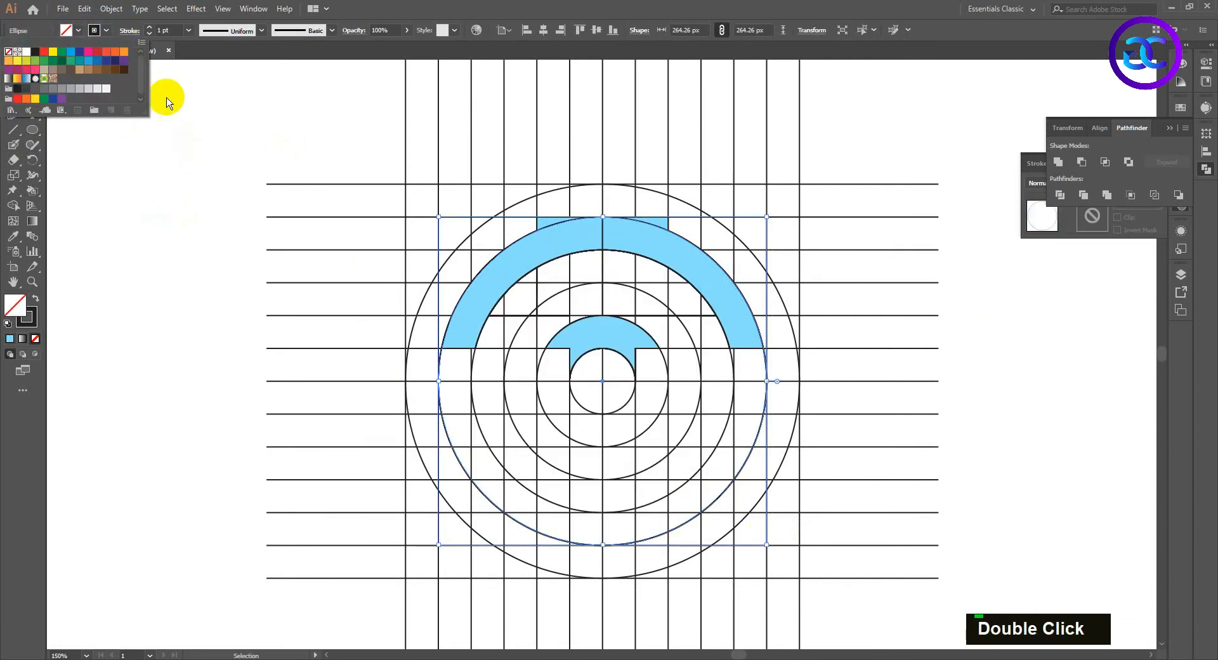
{"action": "left_click", "coordinate": [108, 30]}
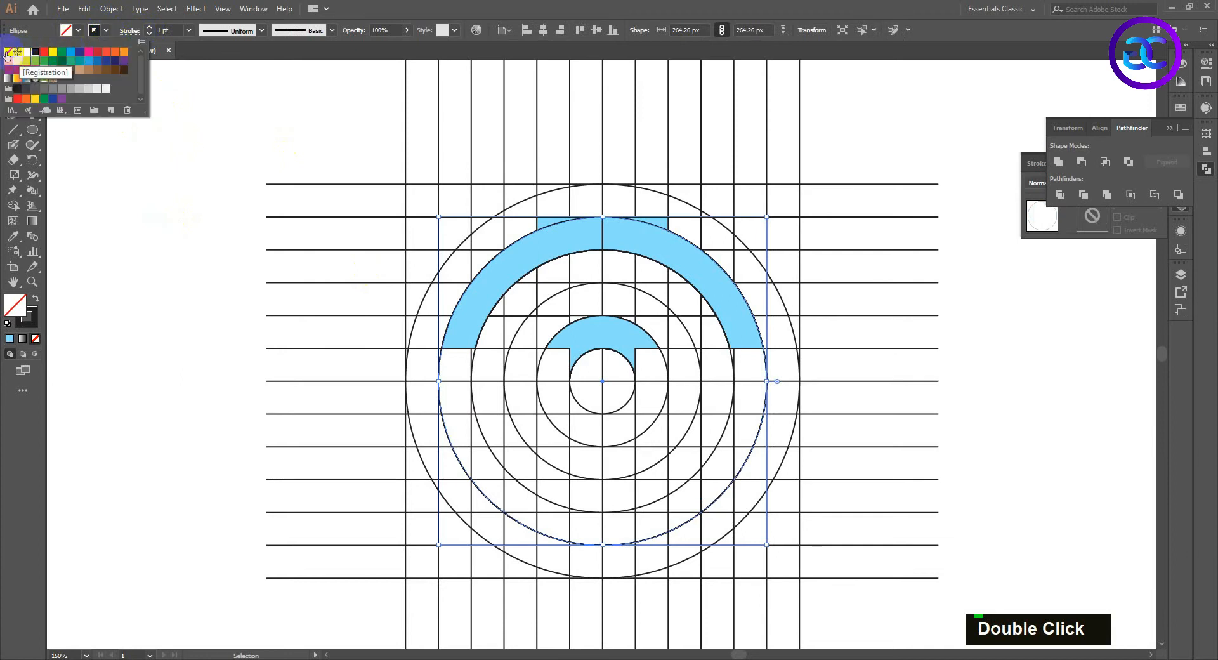
{"action": "double_click", "coordinate": [212, 154]}
Step: Divide the whole grid, the blue shapes and the unfilled circle along their overlaps, and ungroup the resulting pieces
{"action": "scroll", "coordinate": [317, 155], "scroll_direction": "down", "scroll_amount": 2, "text": "alt"}
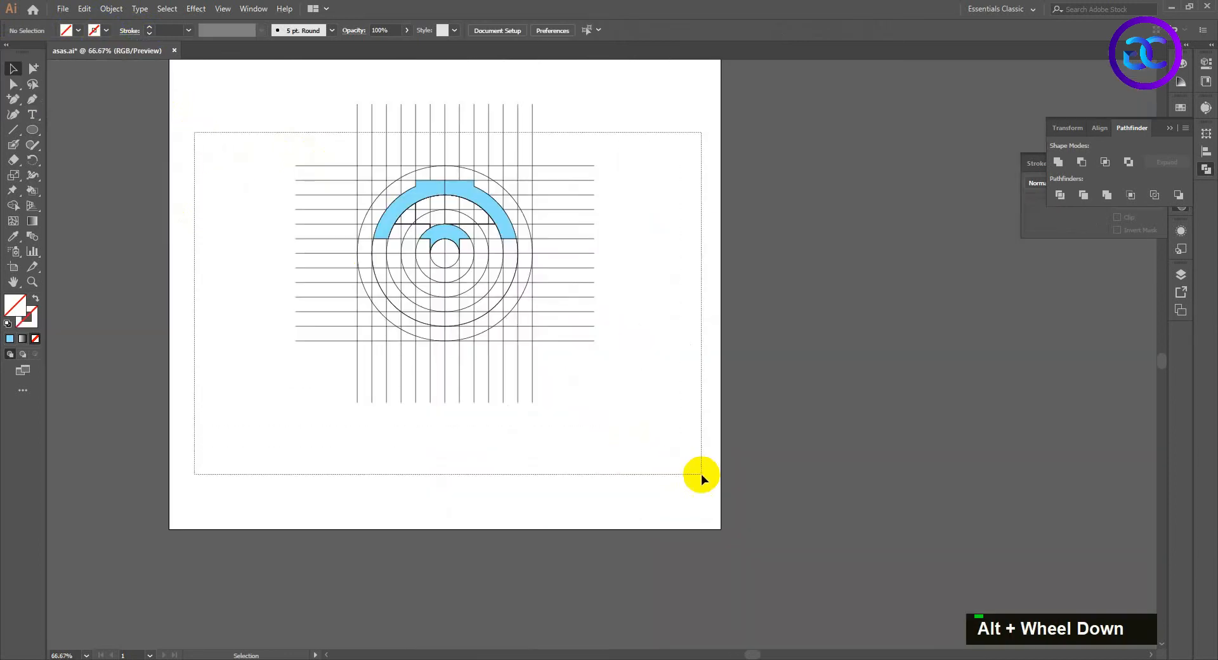
{"action": "left_click_drag", "start_coordinate": [702, 474], "coordinate": [393, 190]}
{"action": "scroll", "coordinate": [446, 219], "scroll_direction": "up", "scroll_amount": 1, "text": "alt"}
{"action": "scroll", "coordinate": [389, 197], "scroll_direction": "up", "scroll_amount": 5, "text": "alt"}
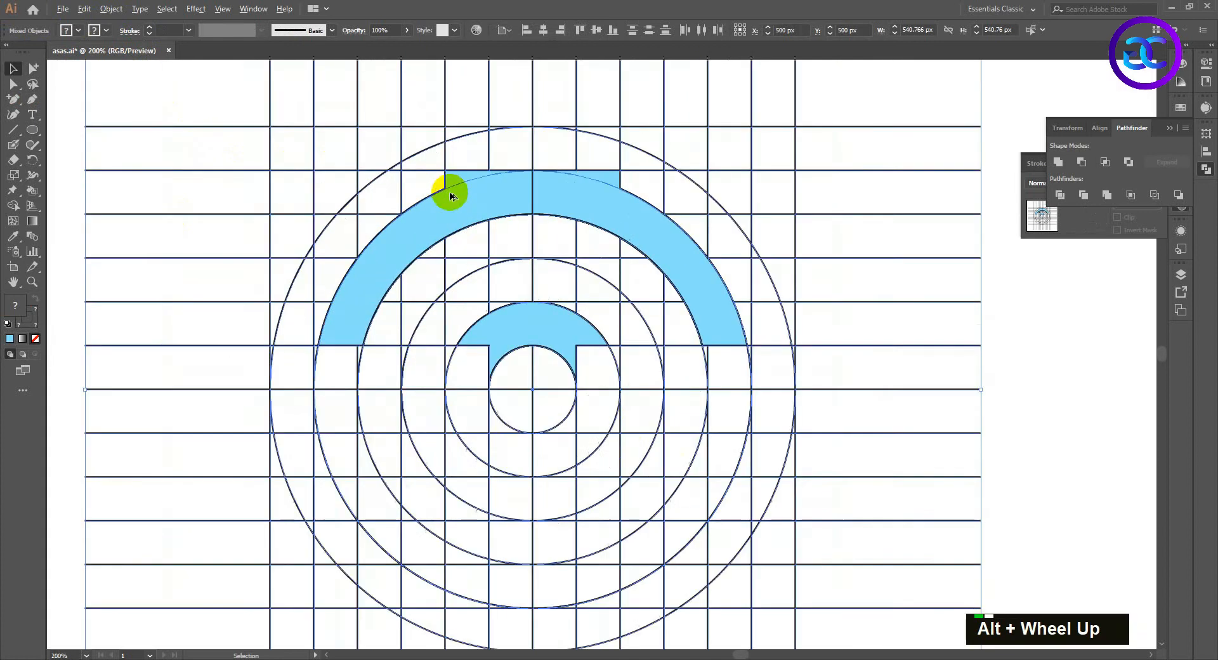
{"action": "scroll", "coordinate": [447, 178], "scroll_direction": "down", "scroll_amount": 3, "text": "alt"}
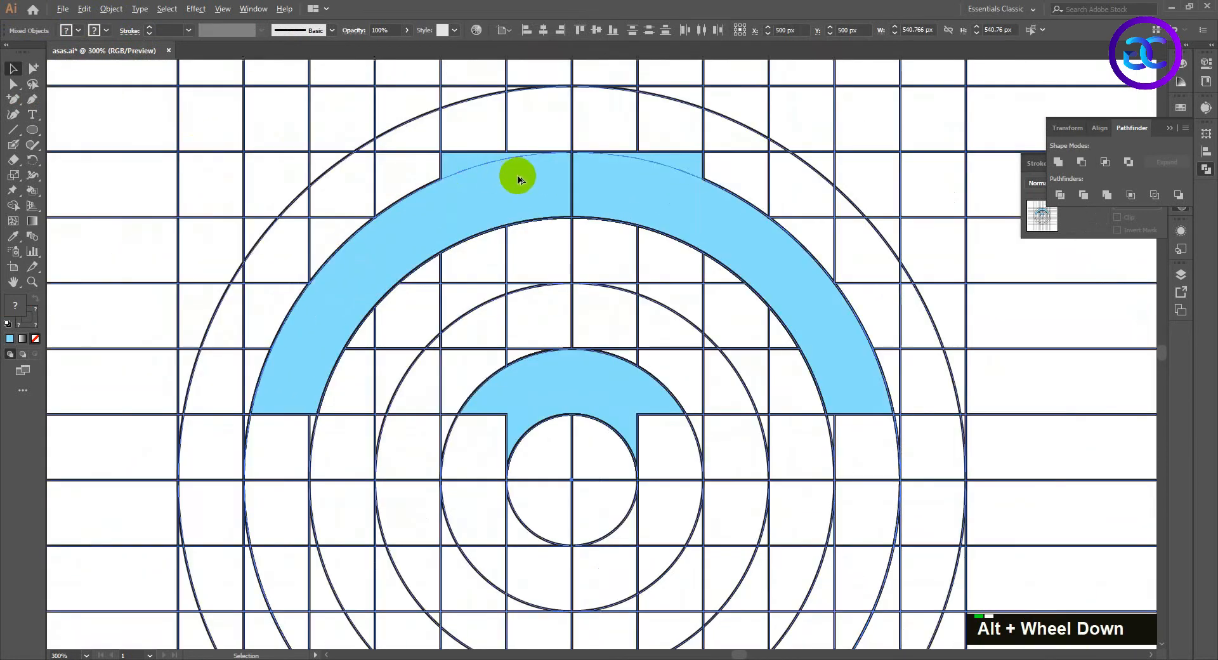
{"action": "right_click", "coordinate": [641, 195]}
{"action": "left_click", "coordinate": [694, 304]}
{"action": "double_click", "coordinate": [734, 230]}
{"action": "scroll", "coordinate": [735, 231], "scroll_direction": "down", "scroll_amount": 2, "text": "alt"}
{"action": "left_click_drag", "start_coordinate": [826, 221], "coordinate": [776, 264]}
{"action": "scroll", "coordinate": [799, 219], "scroll_direction": "down", "scroll_amount": 2, "text": "alt"}
{"action": "scroll", "coordinate": [723, 271], "scroll_direction": "up", "scroll_amount": 1, "text": "alt"}
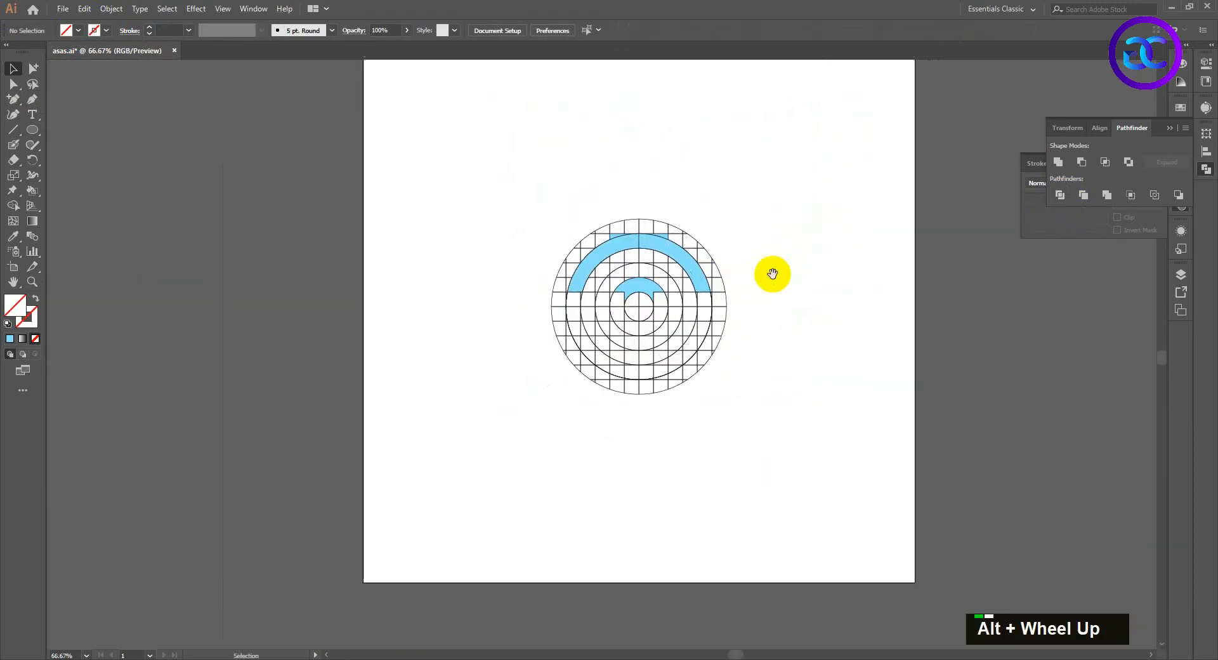
Step: Place a copy of the entire divided grid beyond the right edge of the artboard
{"action": "left_click_drag", "start_coordinate": [489, 210], "coordinate": [843, 435]}
{"action": "left_click_drag", "start_coordinate": [685, 318], "coordinate": [714, 322], "text": "alt"}
{"action": "left_click_drag", "start_coordinate": [642, 294], "coordinate": [1084, 284], "text": "alt"}
{"action": "left_click", "coordinate": [920, 308]}
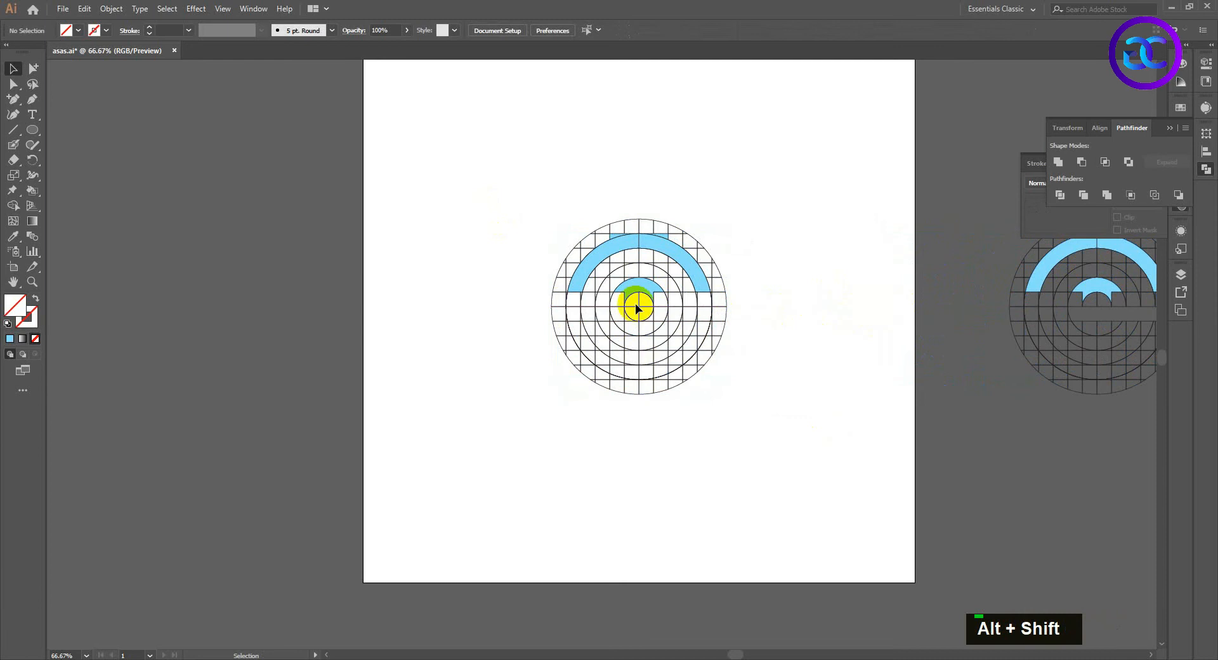
Step: Delete the lower half of the original divided grid and some outer pieces on its right side
{"action": "scroll", "coordinate": [642, 283], "scroll_direction": "up", "scroll_amount": 1, "text": "alt"}
{"action": "left_click", "coordinate": [702, 282]}
{"action": "left_click_drag", "start_coordinate": [840, 434], "coordinate": [685, 359]}
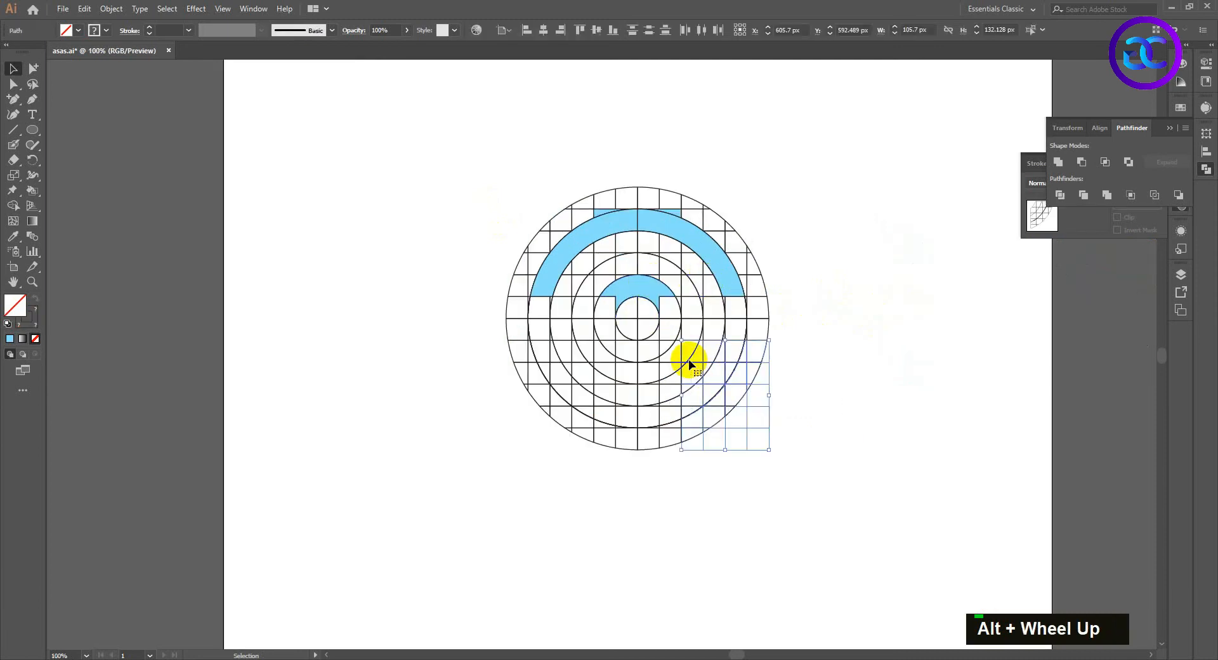
{"action": "key", "text": "Delete"}
{"action": "left_click_drag", "start_coordinate": [810, 410], "coordinate": [679, 459]}
{"action": "left_click_drag", "start_coordinate": [836, 509], "coordinate": [436, 321]}
{"action": "key", "text": "Delete"}
{"action": "key", "text": "Delete"}
{"action": "left_click_drag", "start_coordinate": [759, 287], "coordinate": [748, 265]}
{"action": "key", "text": "Delete"}
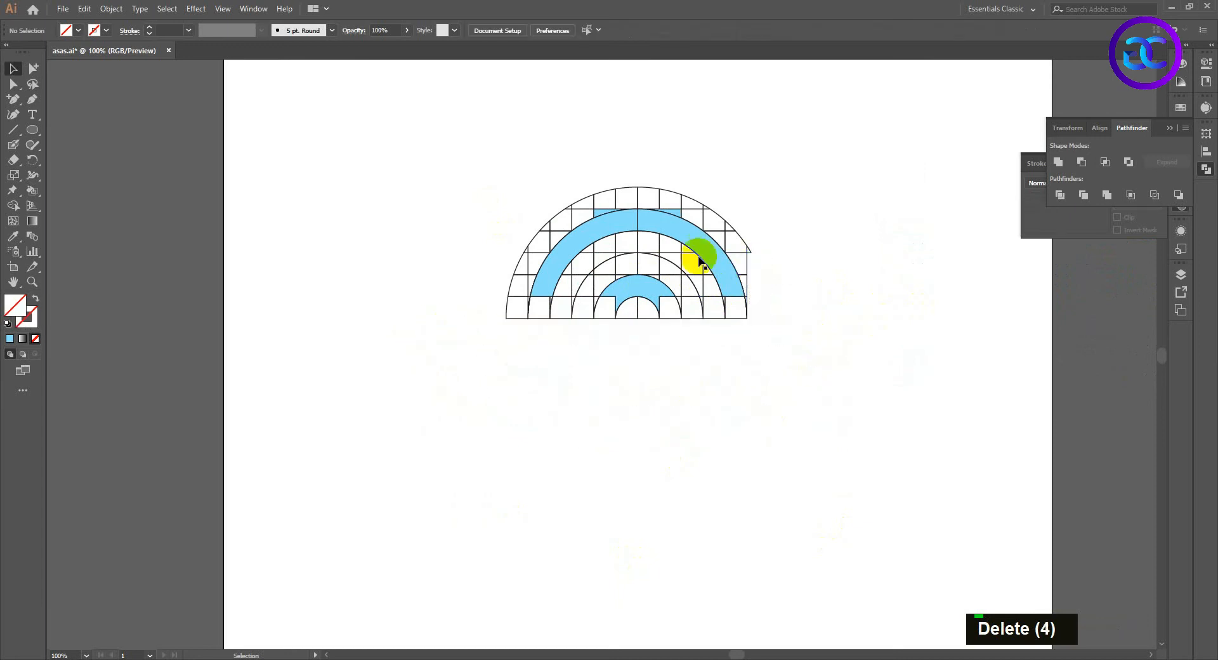
Step: Duplicate all the blue arc and corner pieces horizontally to the empty area right of the grid, keeping the copy selected
{"action": "scroll", "coordinate": [694, 237], "scroll_direction": "up", "scroll_amount": 1}
{"action": "left_click", "coordinate": [694, 237]}
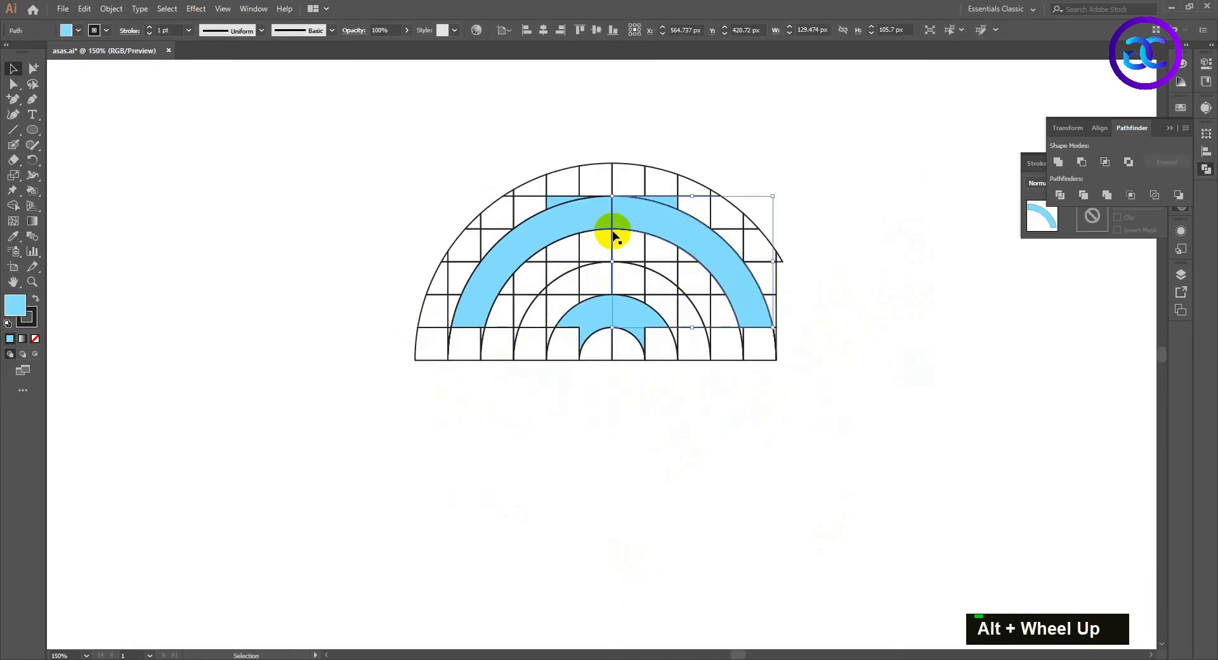
{"action": "left_click", "coordinate": [604, 218], "text": "shift"}
{"action": "left_click", "coordinate": [557, 202], "text": "shift"}
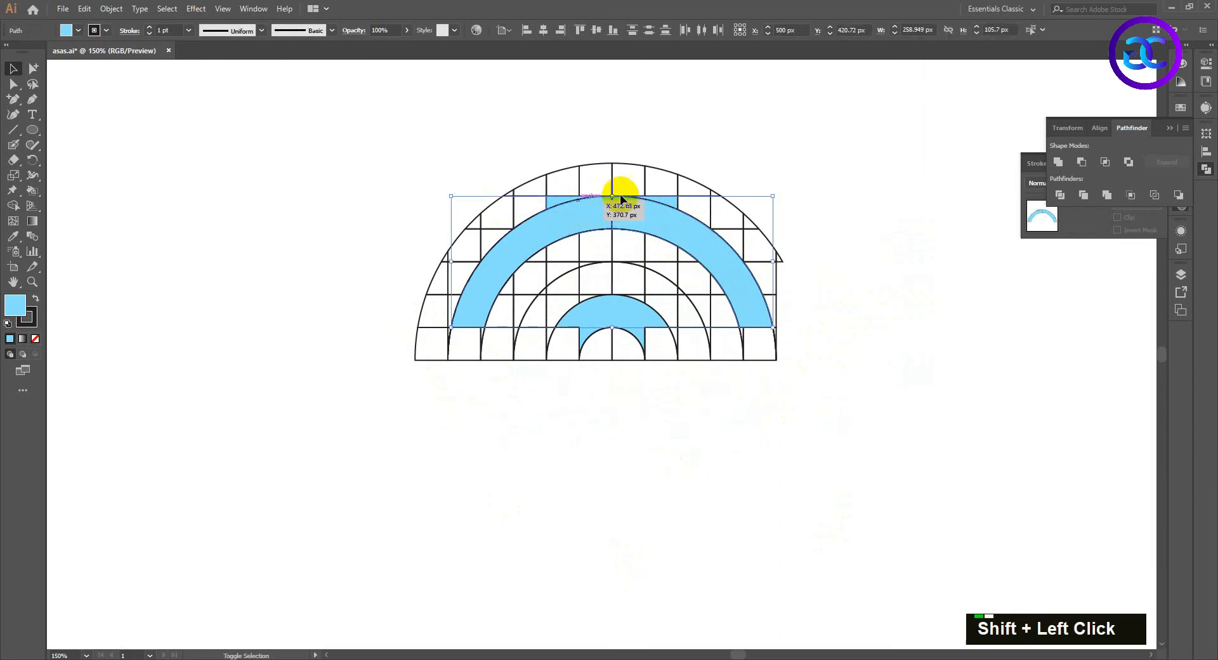
{"action": "left_click", "coordinate": [670, 203], "text": "shift"}
{"action": "left_click", "coordinate": [622, 320], "text": "shift"}
{"action": "scroll", "coordinate": [615, 315], "scroll_direction": "down", "scroll_amount": 1}
{"action": "left_click_drag", "start_coordinate": [613, 320], "coordinate": [896, 321]}
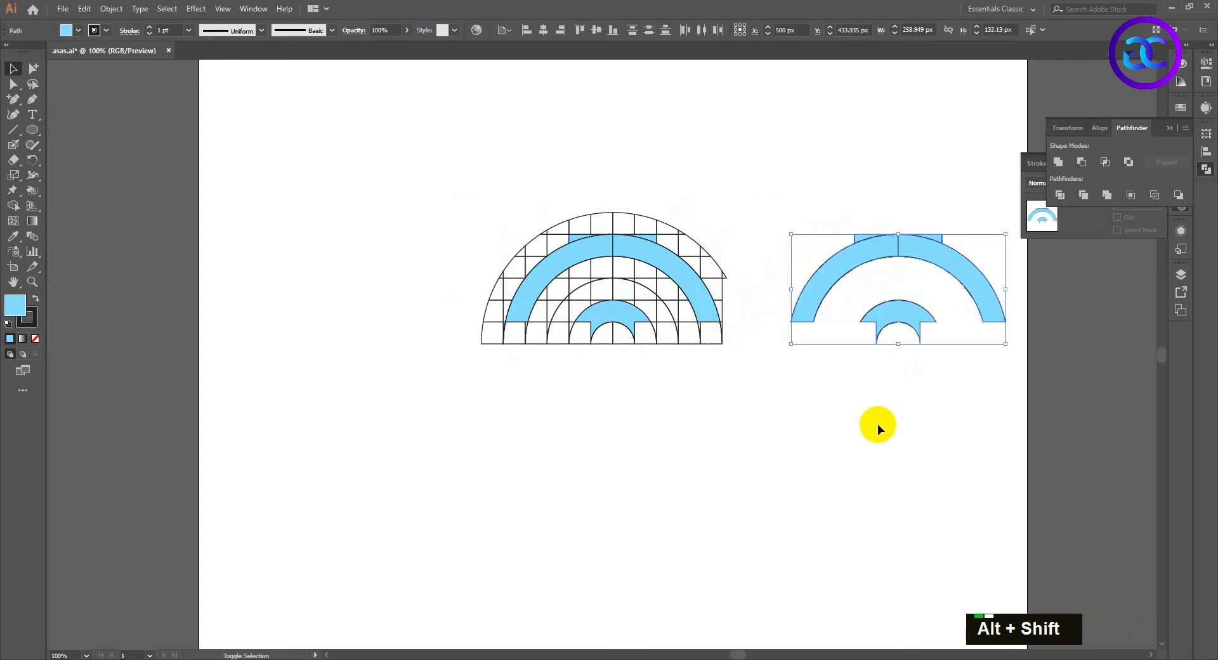
{"action": "left_click", "coordinate": [877, 424]}
{"action": "left_click_drag", "start_coordinate": [923, 389], "coordinate": [794, 168]}
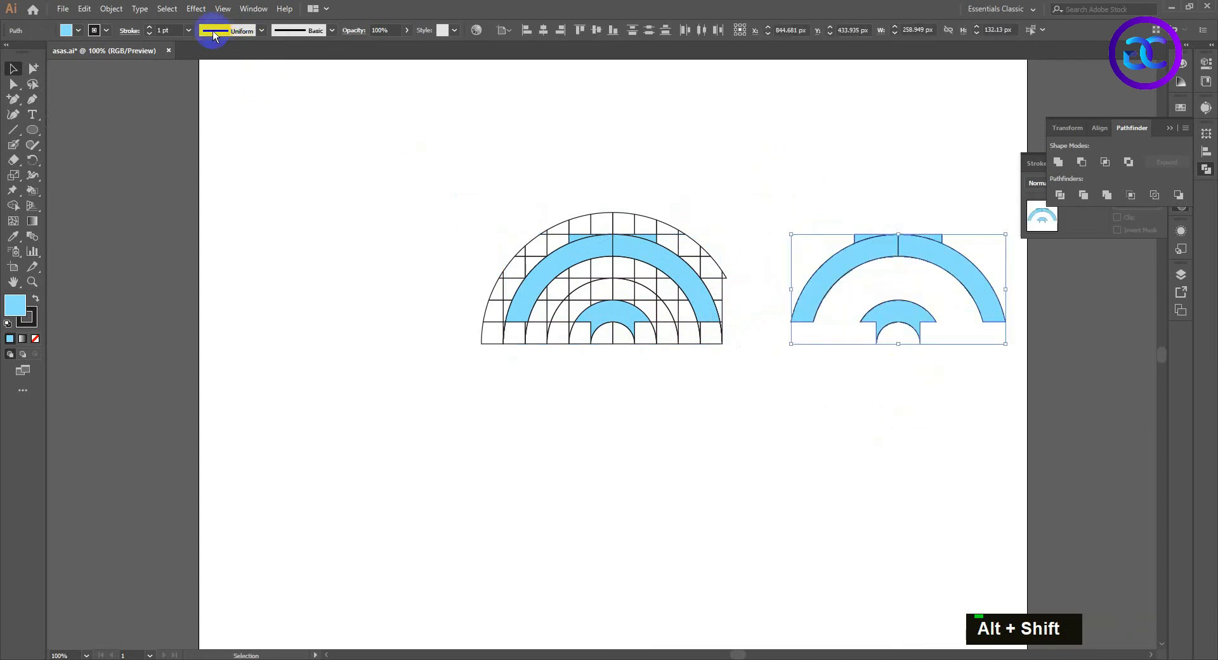
{"action": "left_click", "coordinate": [80, 30]}
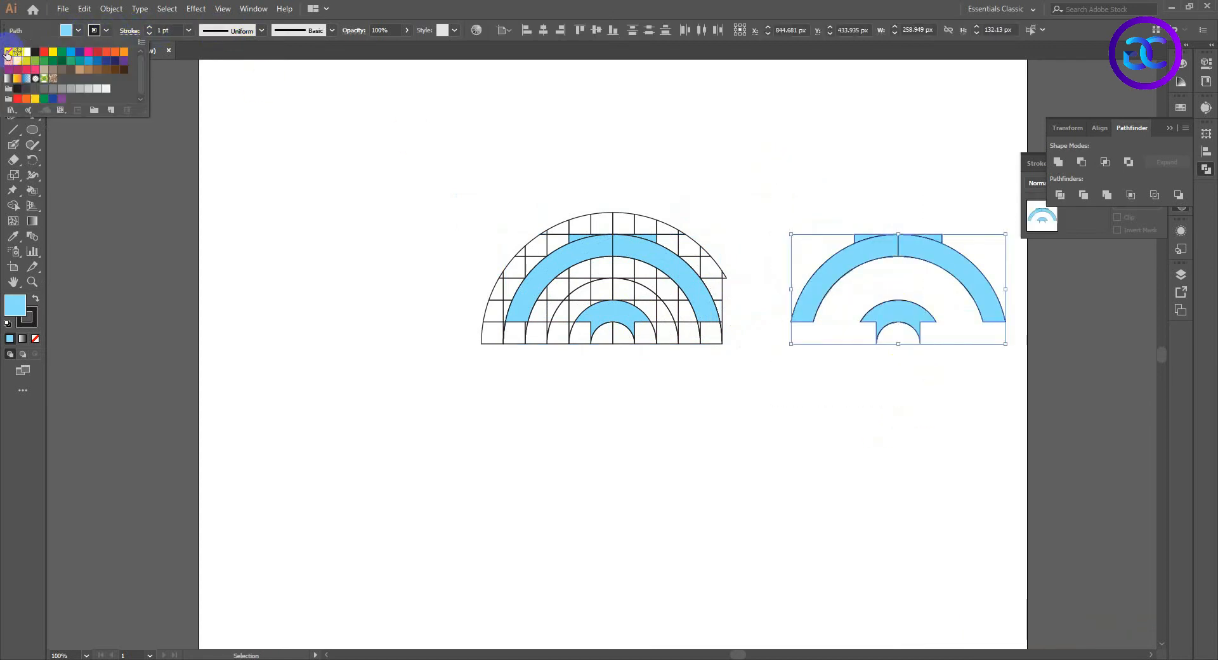
{"action": "left_click", "coordinate": [8, 52]}
{"action": "key", "text": "ctrl+z"}
{"action": "left_click", "coordinate": [96, 31]}
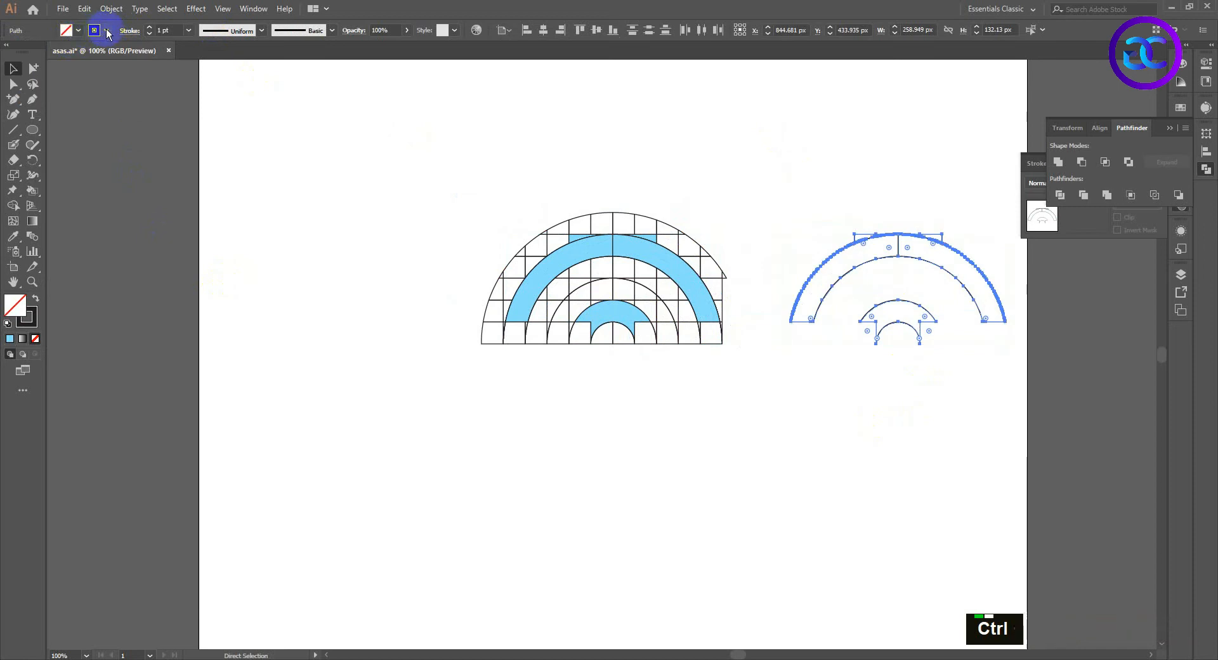
{"action": "key", "text": "ctrl+z"}
Step: Remove the stroke from the copied blue pieces
{"action": "left_click", "coordinate": [107, 30]}
{"action": "left_click", "coordinate": [8, 52]}
{"action": "double_click", "coordinate": [408, 293]}
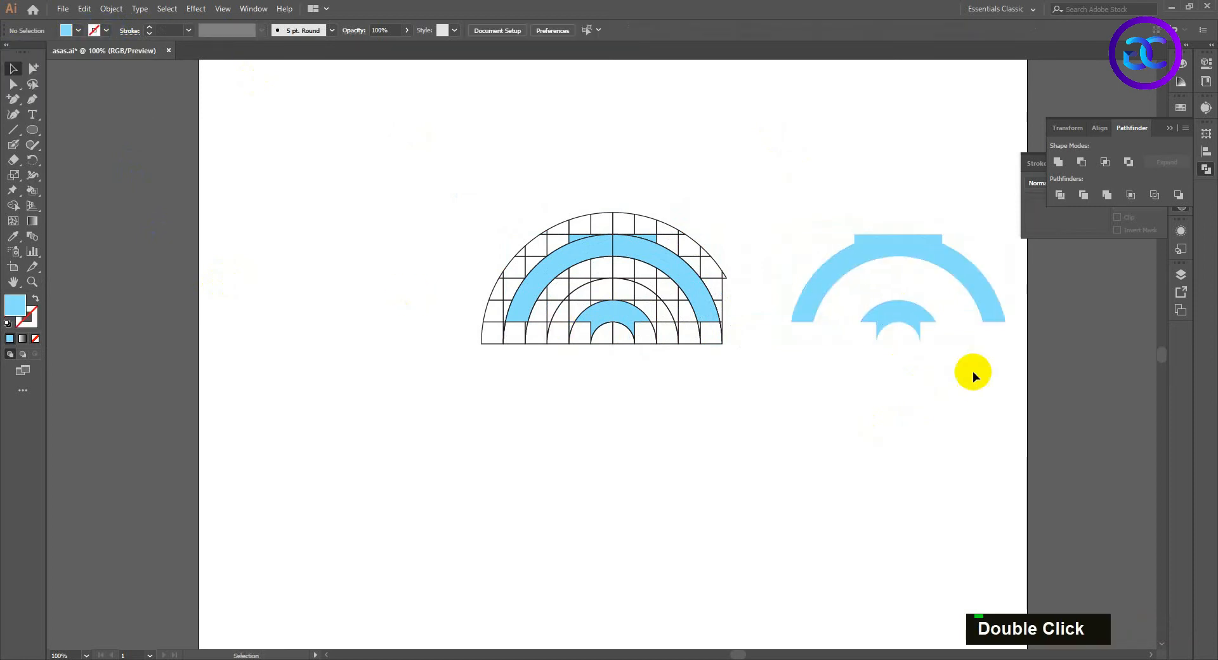
Step: Delete the remaining half grid from the artboard, leaving only the copied blue pieces there
{"action": "scroll", "coordinate": [957, 373], "scroll_direction": "up", "scroll_amount": 2}
{"action": "left_click_drag", "start_coordinate": [165, 150], "coordinate": [618, 451]}
{"action": "key", "text": "Delete"}
{"action": "scroll", "coordinate": [629, 330], "scroll_direction": "down", "scroll_amount": 2}
Step: Group the copied blue pieces and centre the group vertically and horizontally on the artboard
{"action": "left_click_drag", "start_coordinate": [283, 139], "coordinate": [607, 458]}
{"action": "left_click_drag", "start_coordinate": [527, 238], "coordinate": [821, 372]}
{"action": "right_click", "coordinate": [737, 286]}
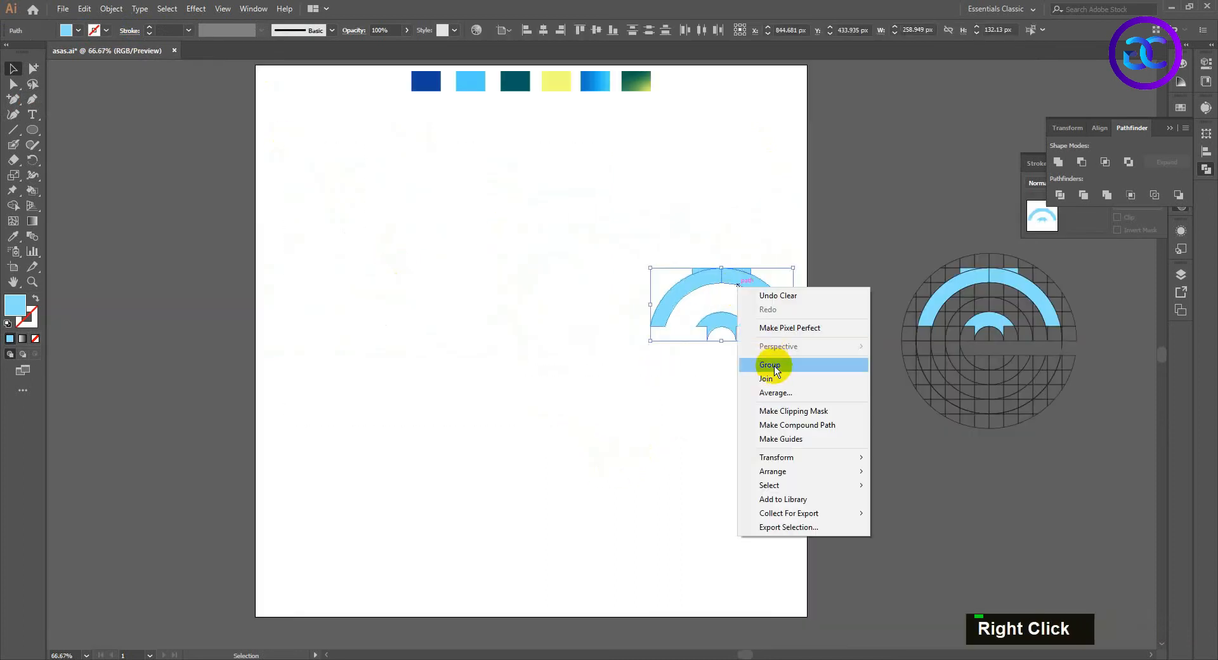
{"action": "left_click", "coordinate": [778, 369]}
{"action": "left_click", "coordinate": [596, 30]}
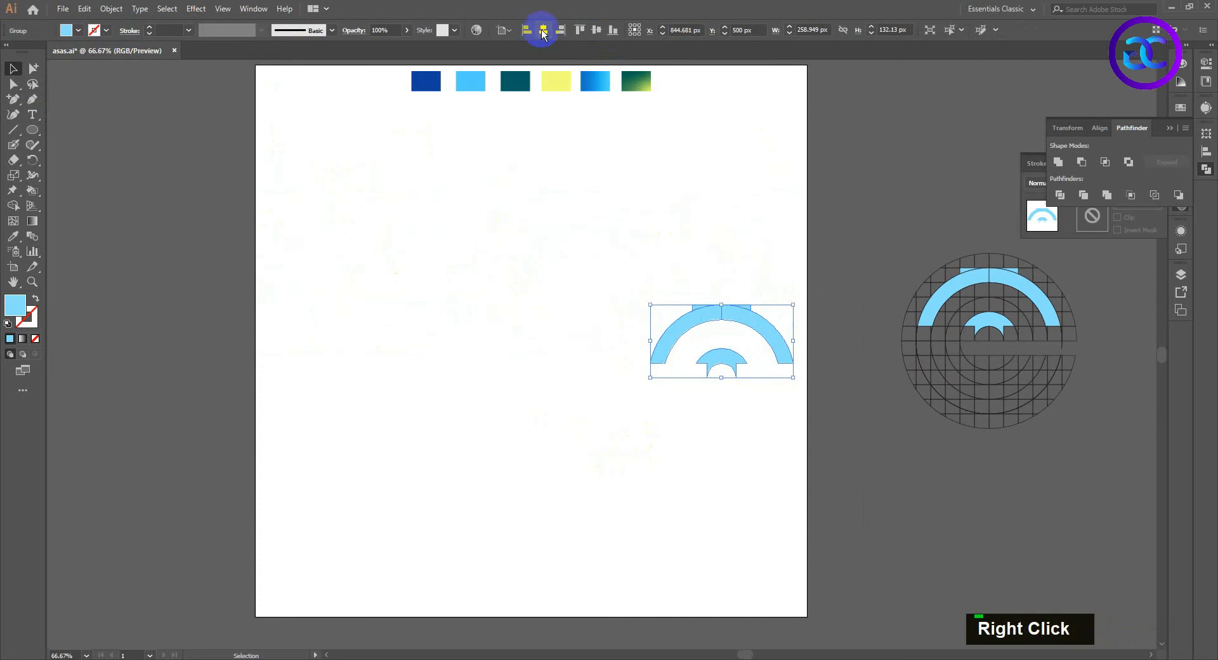
{"action": "left_click", "coordinate": [543, 30]}
Step: Enlarge the blue arc group proportionally around its centre to about twice its size and deselect it
{"action": "scroll", "coordinate": [579, 332], "scroll_direction": "up", "scroll_amount": 1}
{"action": "left_click_drag", "start_coordinate": [615, 289], "coordinate": [797, 245]}
{"action": "scroll", "coordinate": [595, 266], "scroll_direction": "down", "scroll_amount": 1}
{"action": "right_click", "coordinate": [595, 266]}
{"action": "double_click", "coordinate": [768, 319]}
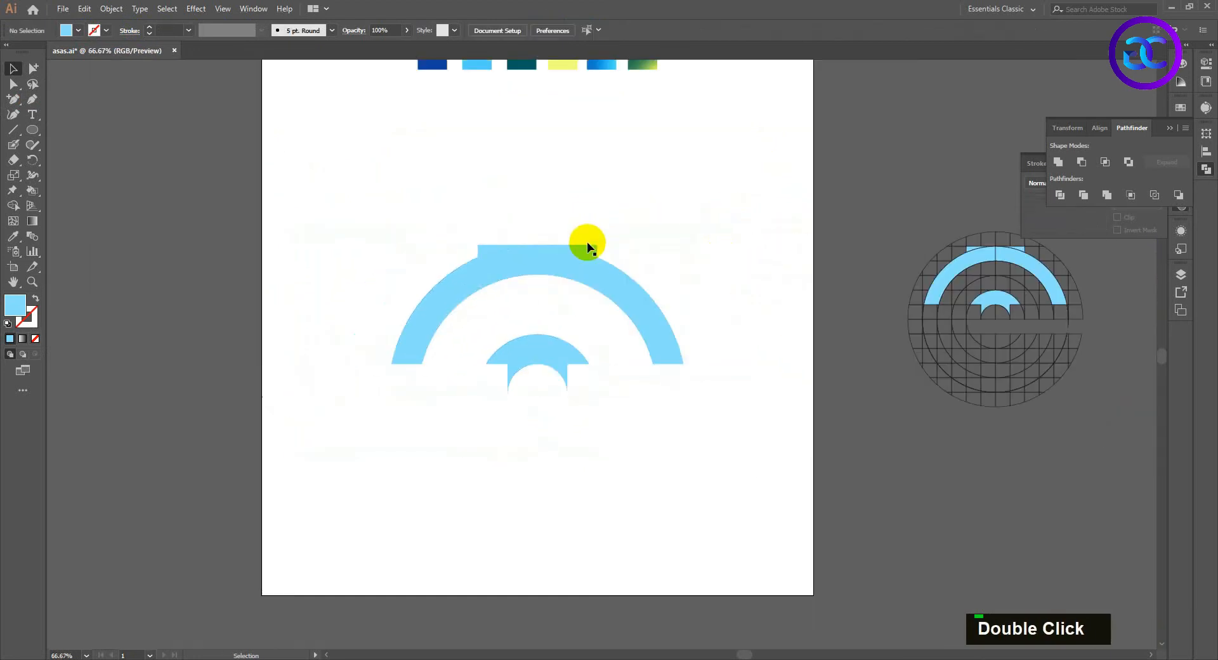
Step: Unite the left and right halves of the large outer arc into a single path
{"action": "left_click", "coordinate": [492, 249], "text": "shift"}
{"action": "left_click", "coordinate": [584, 273], "text": "shift"}
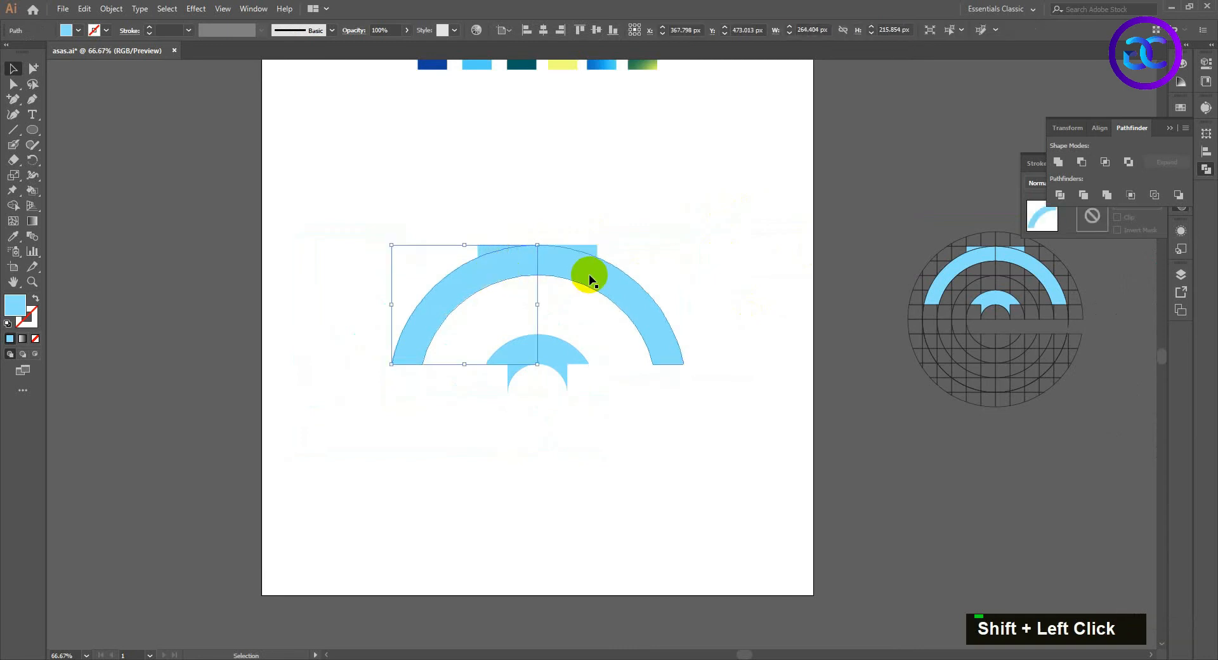
{"action": "left_click", "coordinate": [611, 237]}
Step: Examine the rectangular pieces on top of the outer arc and the inner arch up close
{"action": "left_click", "coordinate": [591, 250]}
{"action": "left_click", "coordinate": [483, 247]}
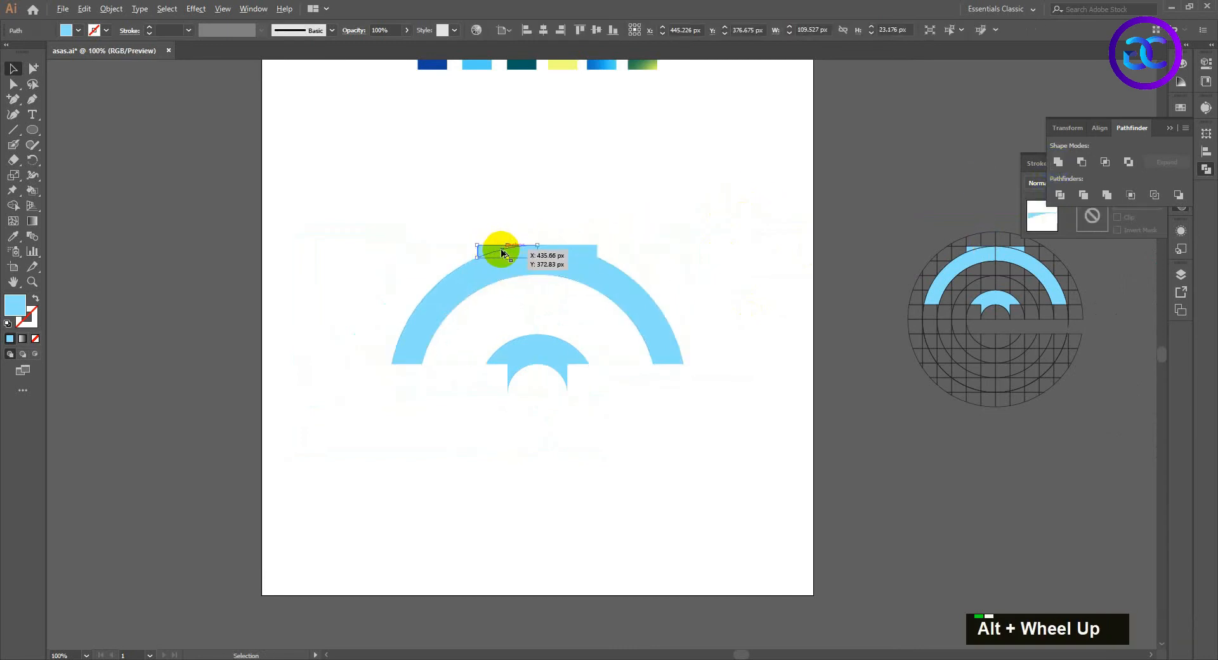
{"action": "scroll", "coordinate": [500, 248], "scroll_direction": "up", "scroll_amount": 1}
{"action": "left_click", "coordinate": [565, 424]}
{"action": "left_click", "coordinate": [689, 245]}
{"action": "scroll", "coordinate": [688, 245], "scroll_direction": "down", "scroll_amount": 1}
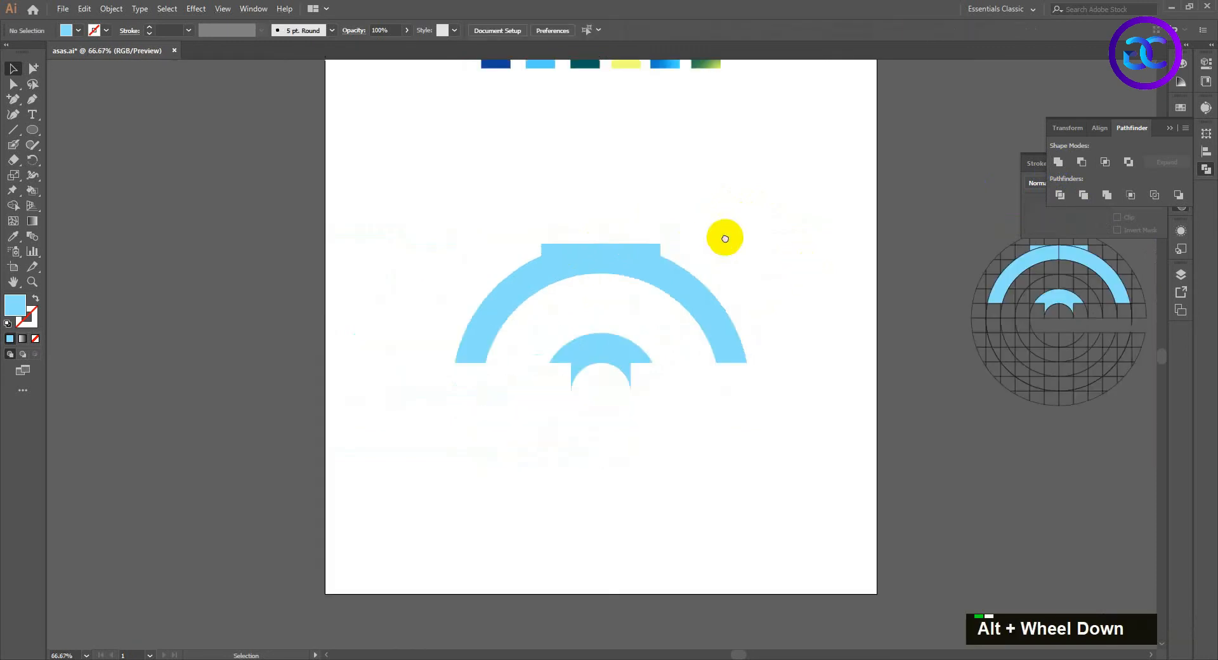
{"action": "scroll", "coordinate": [517, 389], "scroll_direction": "up", "scroll_amount": 1}
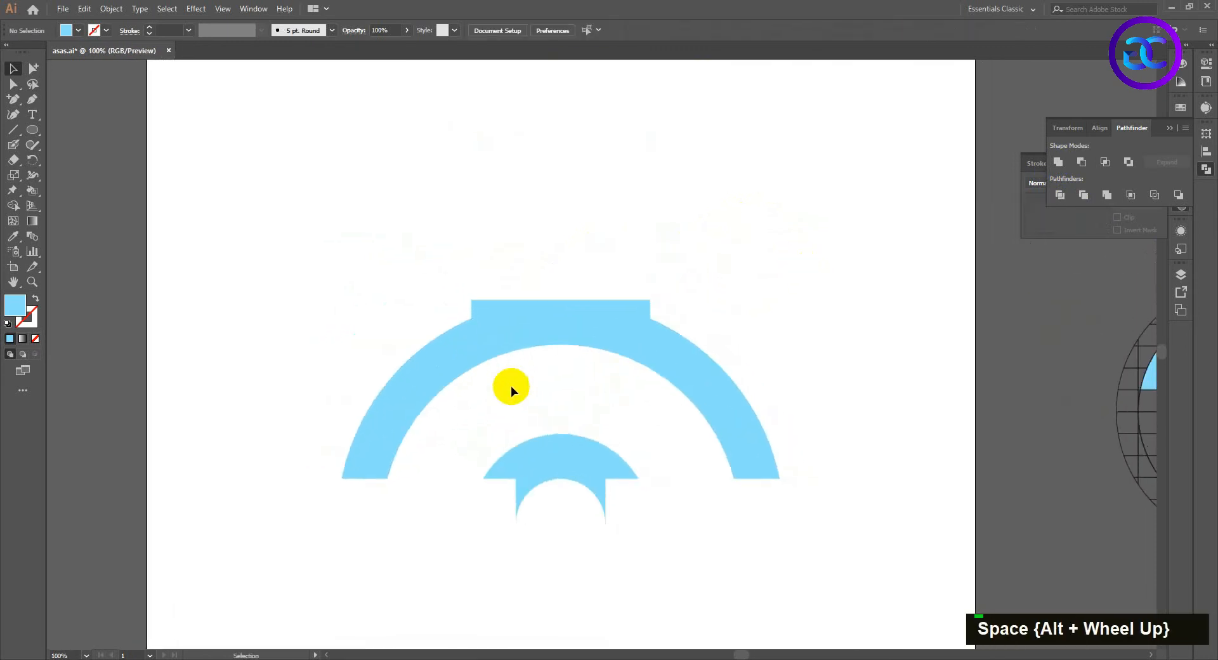
{"action": "scroll", "coordinate": [530, 371], "scroll_direction": "down", "scroll_amount": 2}
{"action": "scroll", "coordinate": [628, 321], "scroll_direction": "up", "scroll_amount": 1}
{"action": "left_click_drag", "start_coordinate": [578, 337], "coordinate": [589, 328]}
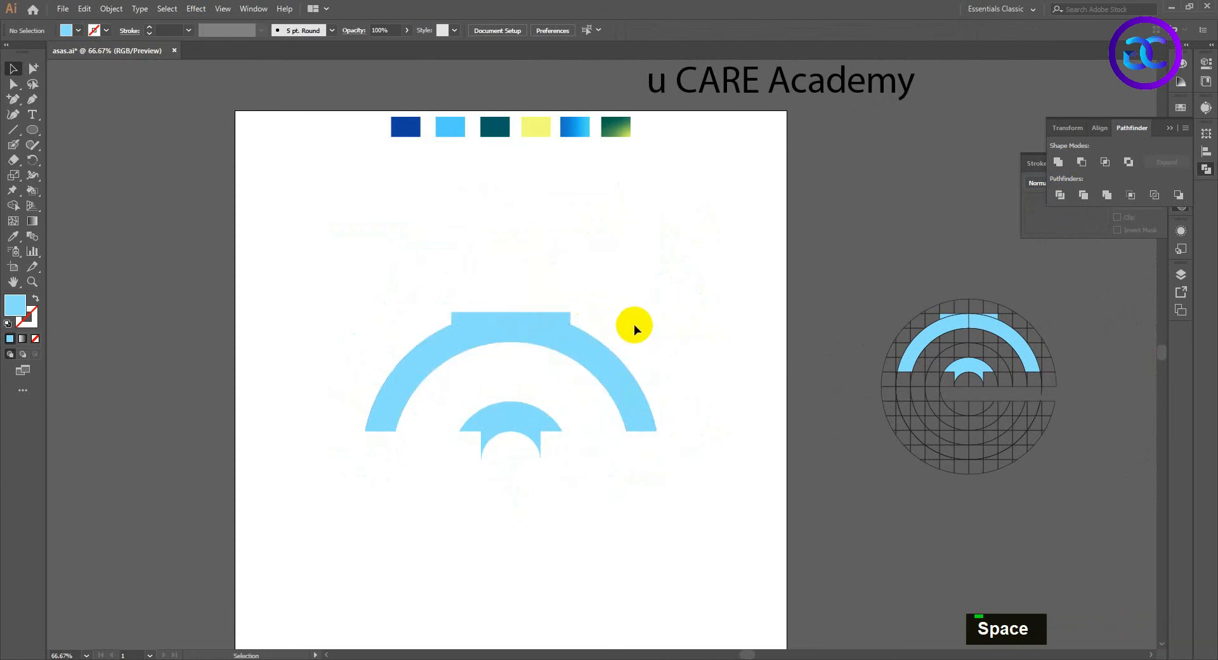
{"action": "scroll", "coordinate": [551, 331], "scroll_direction": "up", "scroll_amount": 1}
{"action": "left_click_drag", "start_coordinate": [552, 331], "coordinate": [593, 380]}
{"action": "scroll", "coordinate": [502, 302], "scroll_direction": "down", "scroll_amount": 1}
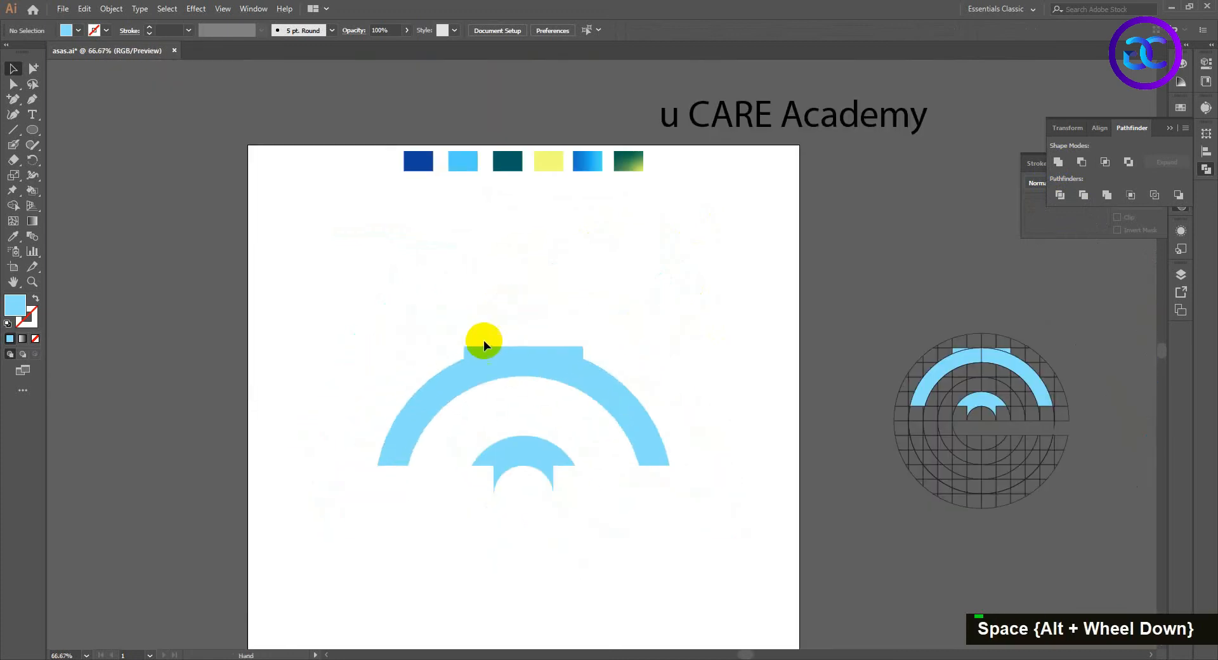
{"action": "left_click_drag", "start_coordinate": [484, 316], "coordinate": [477, 308]}
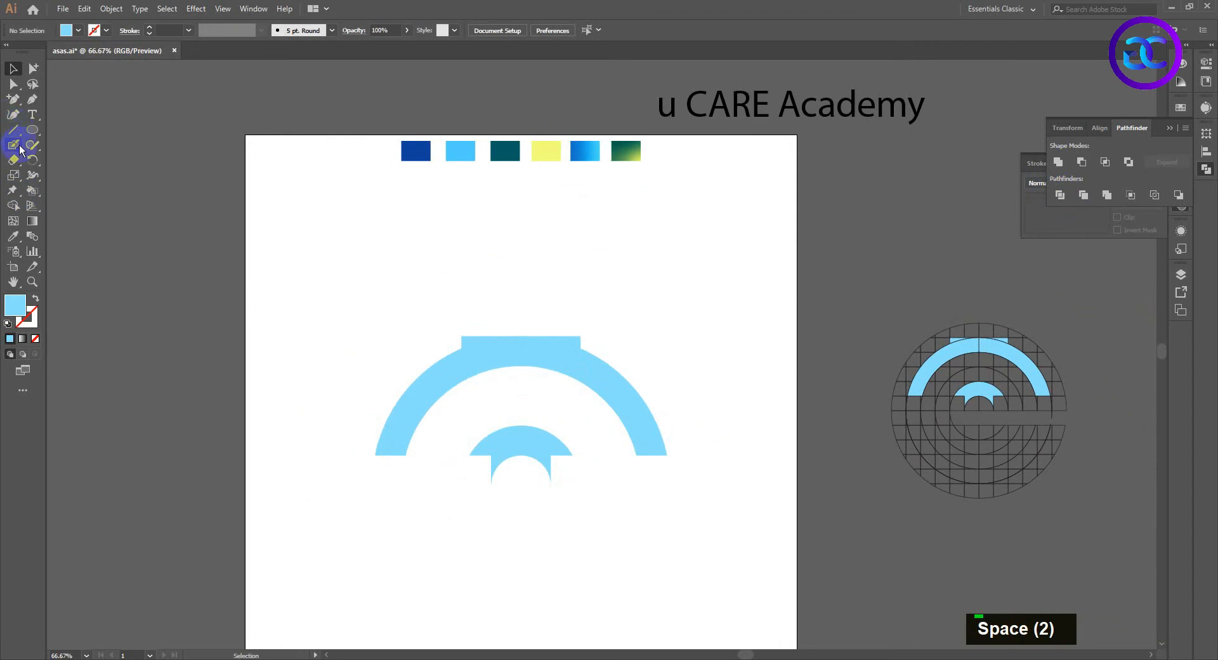
Step: Fill the small inner arch with the blue gradient sampled from the swatches above the artwork
{"action": "left_click", "coordinate": [444, 367]}
{"action": "left_click", "coordinate": [502, 437]}
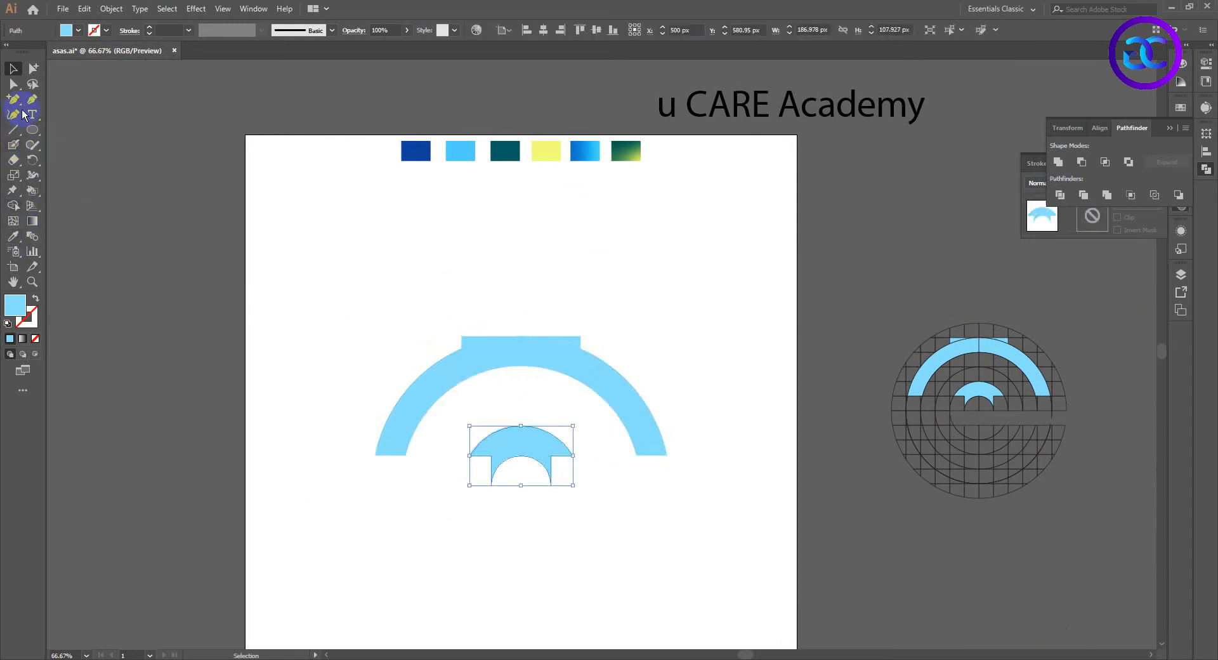
{"action": "left_click", "coordinate": [13, 236]}
{"action": "left_click", "coordinate": [591, 152]}
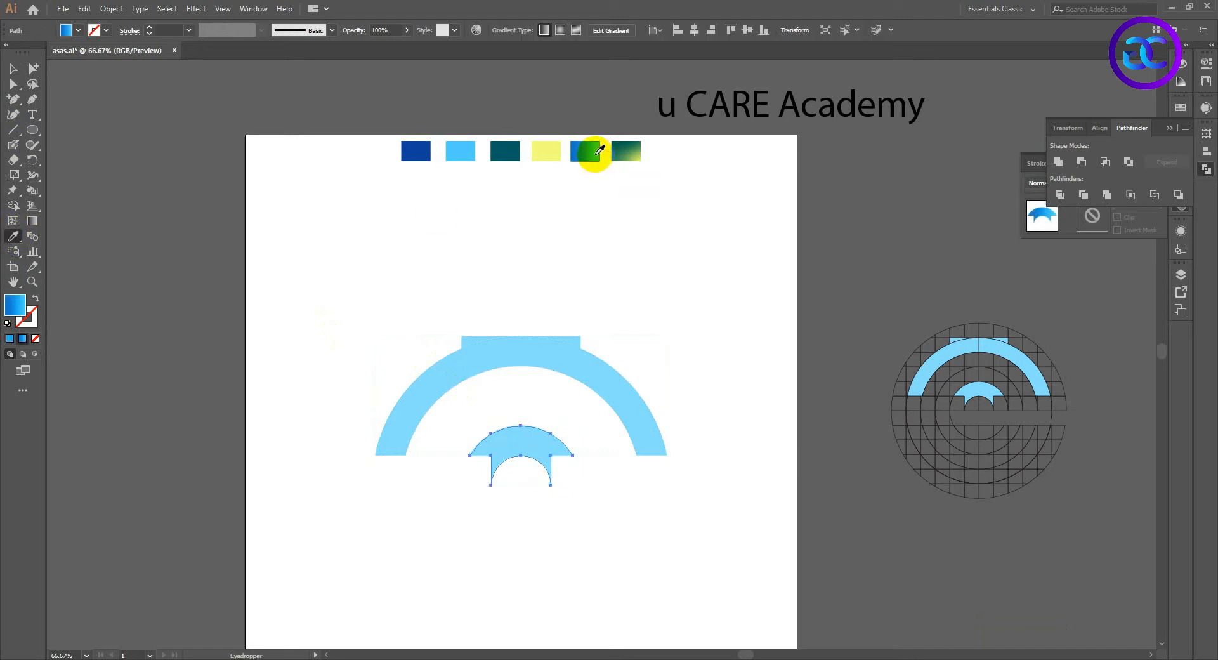
{"action": "left_click", "coordinate": [9, 73]}
{"action": "double_click", "coordinate": [404, 351]}
Step: Draw a vertical line about 29 px long hanging from the inner arch's left tip and give it a 2 pt black stroke
{"action": "scroll", "coordinate": [565, 400], "scroll_direction": "down", "scroll_amount": 2}
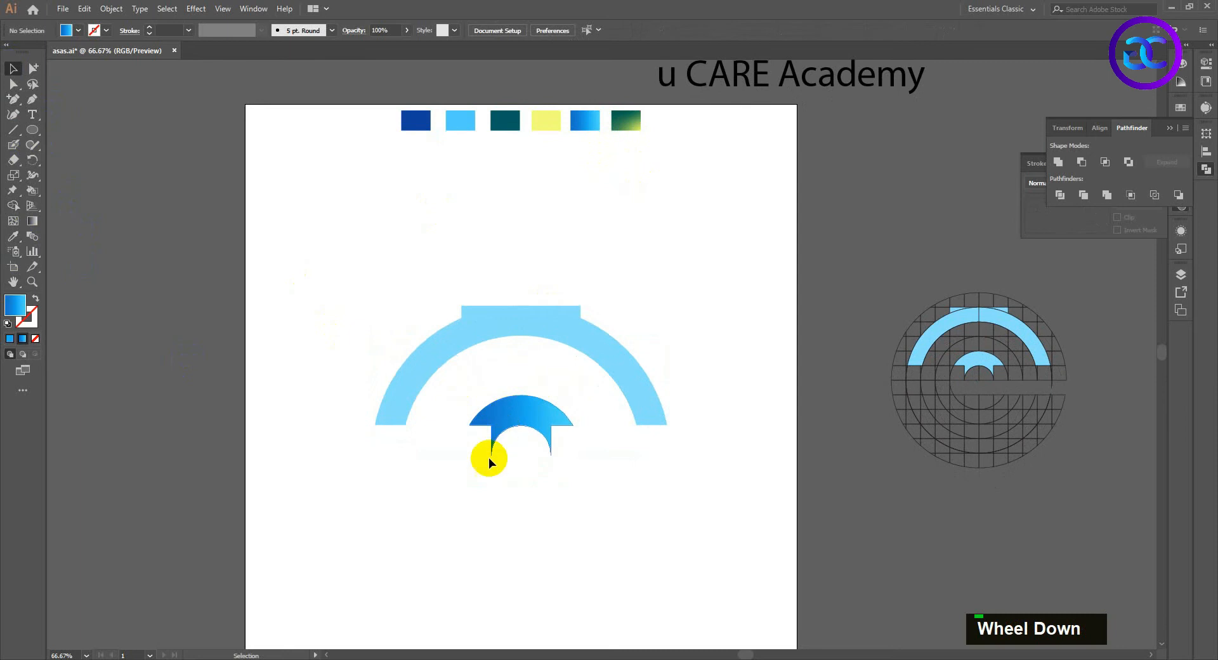
{"action": "scroll", "coordinate": [498, 458], "scroll_direction": "up", "scroll_amount": 2}
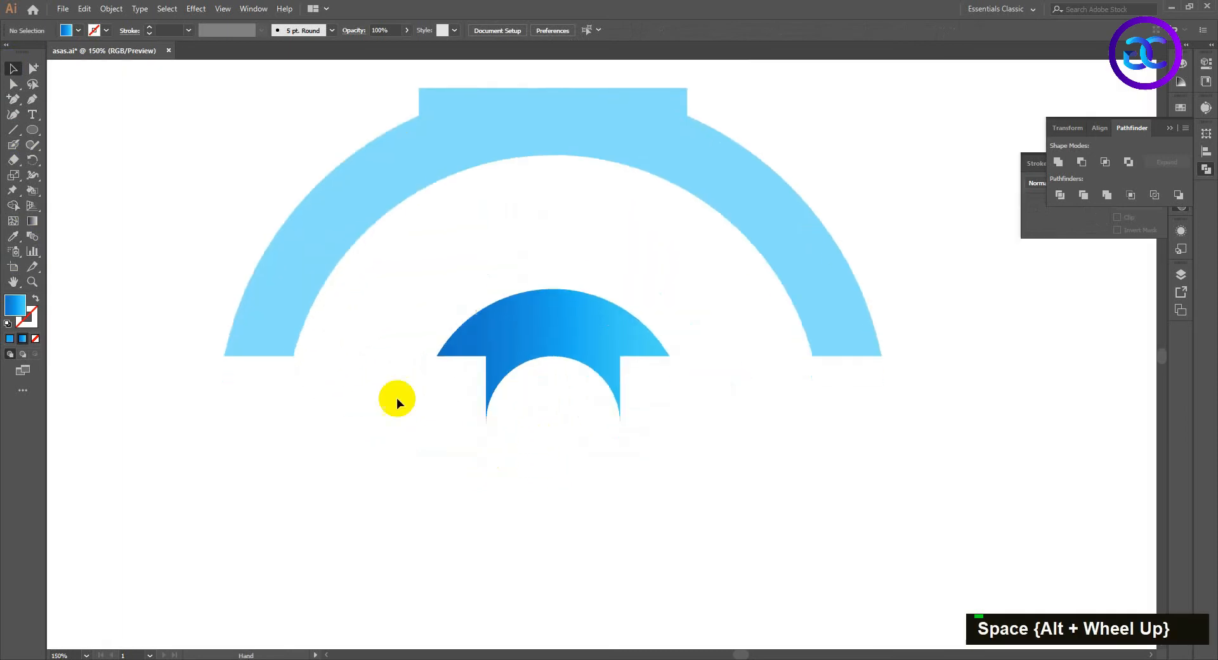
{"action": "left_click", "coordinate": [527, 310]}
{"action": "left_click", "coordinate": [132, 202]}
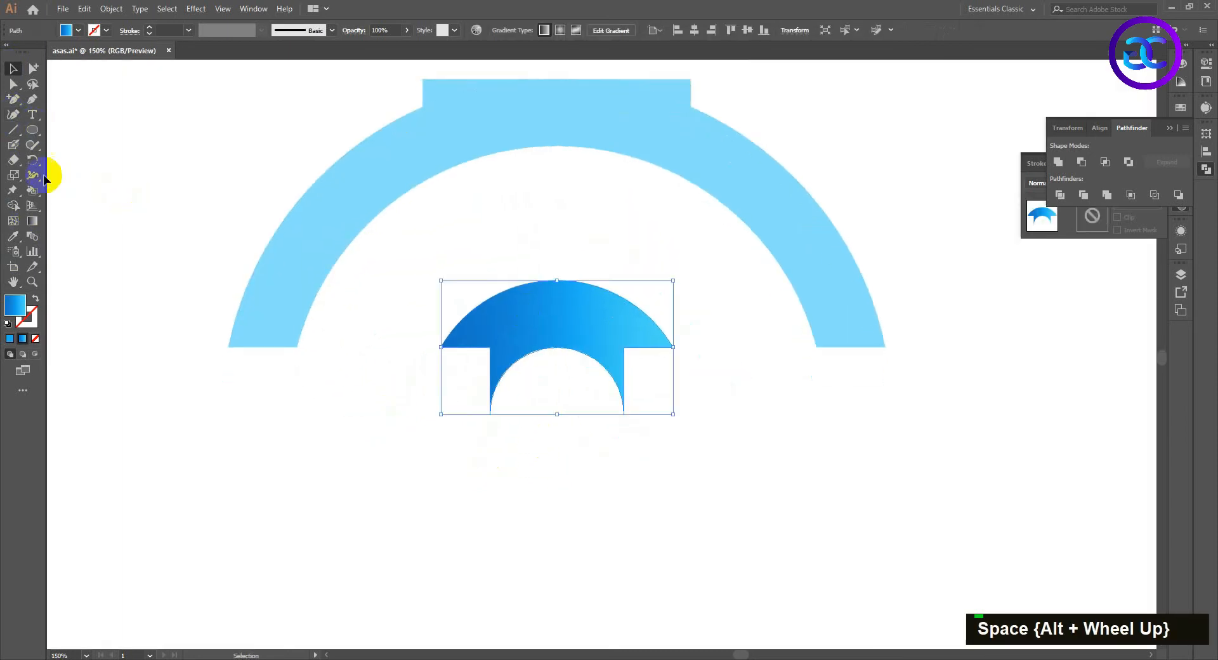
{"action": "left_click", "coordinate": [13, 130]}
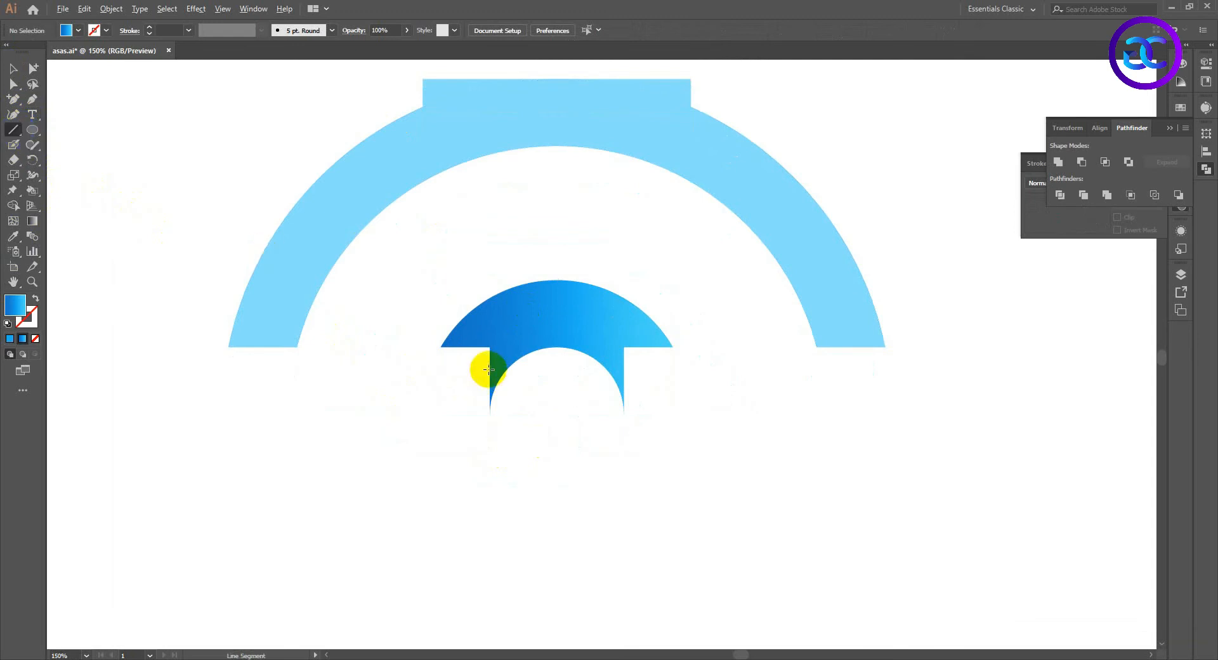
{"action": "scroll", "coordinate": [423, 314], "scroll_direction": "up", "scroll_amount": 2}
{"action": "left_click_drag", "start_coordinate": [423, 312], "coordinate": [423, 383]}
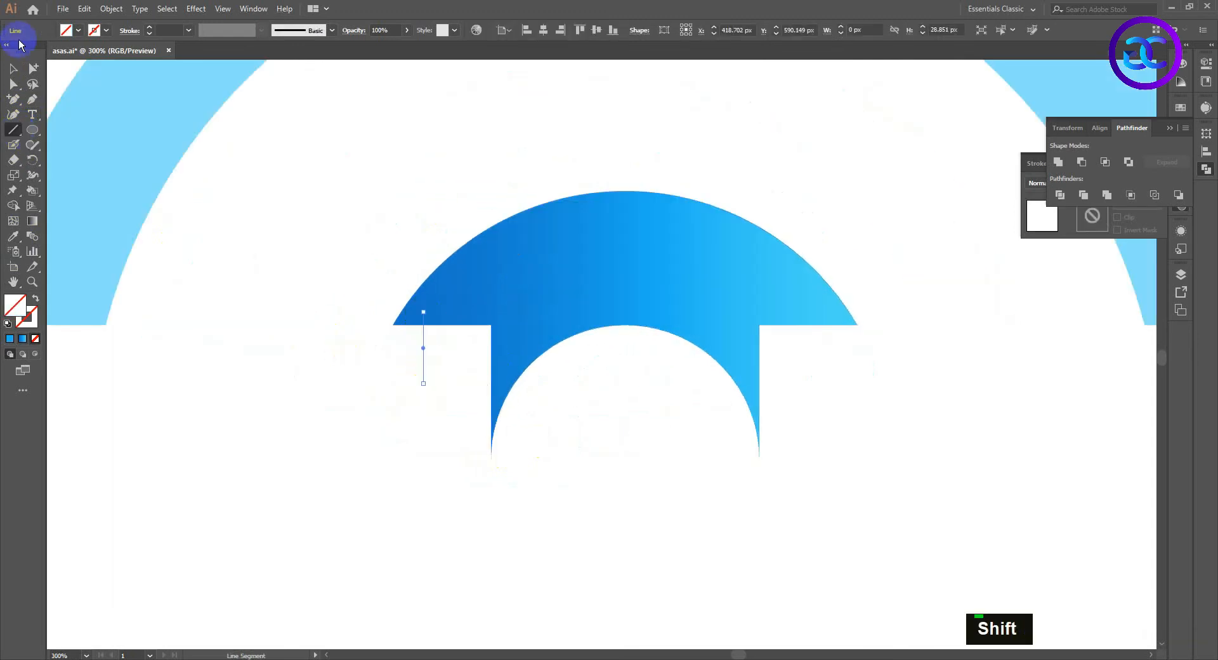
{"action": "left_click", "coordinate": [13, 69]}
{"action": "double_click", "coordinate": [148, 30]}
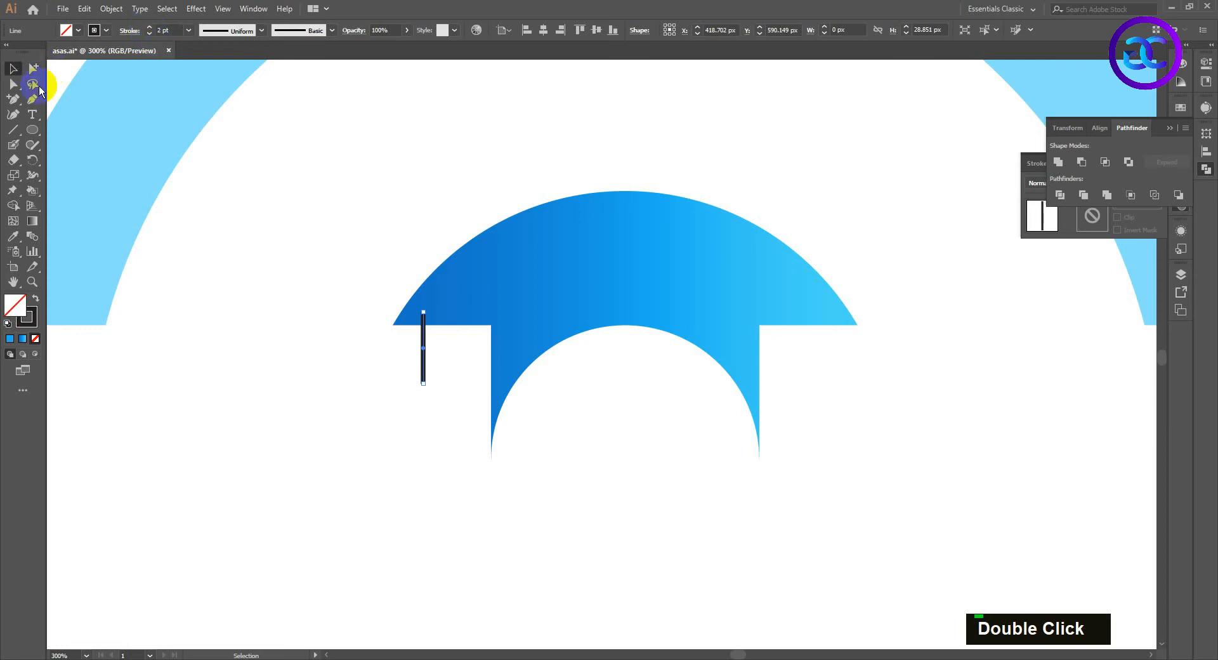
{"action": "left_click", "coordinate": [421, 395]}
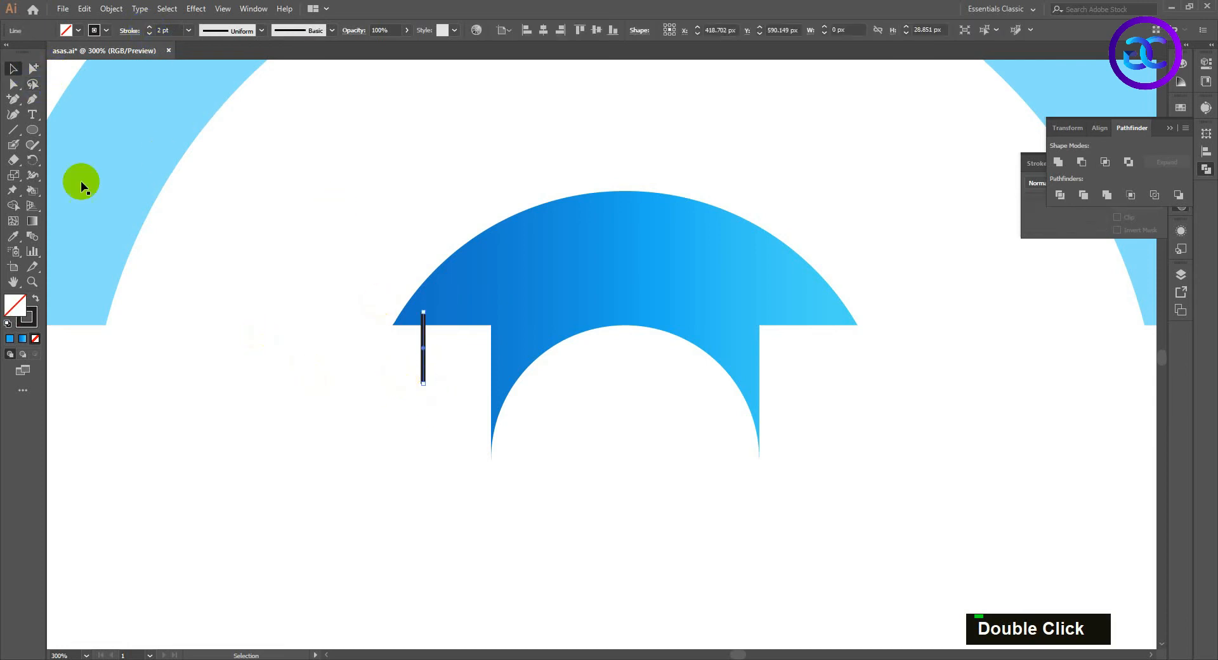
Step: Draw a circle about 6.4 px in diameter and centre it on the lower end of the hanging line
{"action": "right_click", "coordinate": [32, 129]}
{"action": "left_click", "coordinate": [71, 159]}
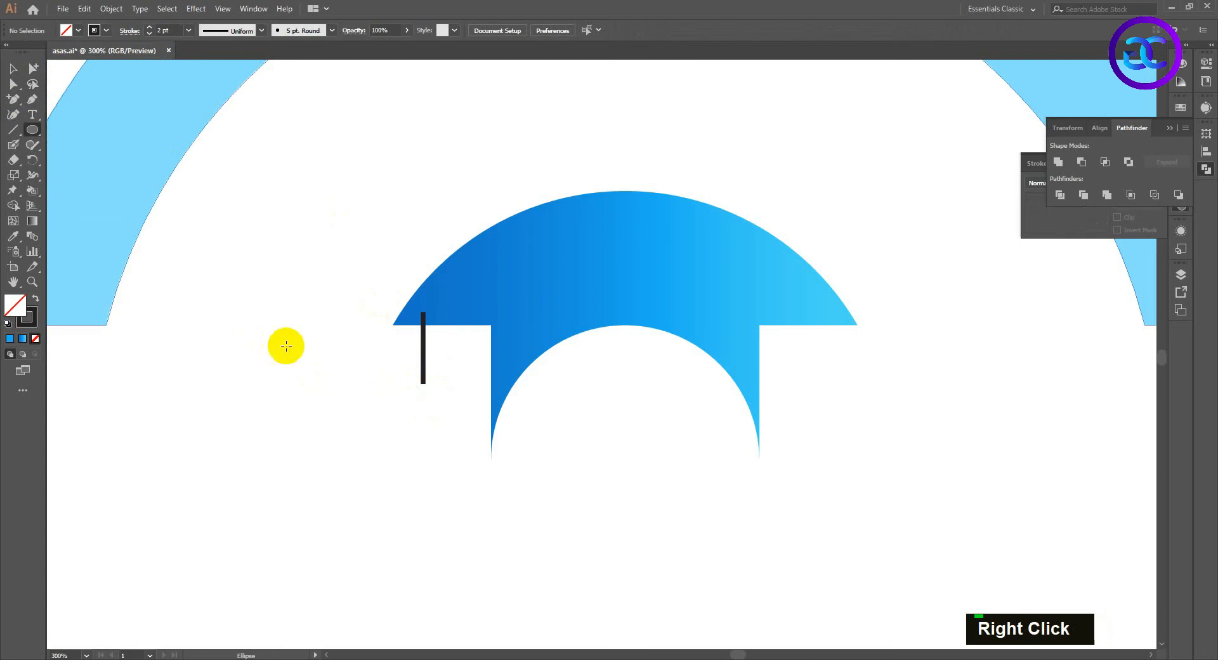
{"action": "scroll", "coordinate": [348, 398], "scroll_direction": "up", "scroll_amount": 2, "text": "alt"}
{"action": "left_click_drag", "start_coordinate": [496, 368], "coordinate": [517, 387]}
{"action": "left_click", "coordinate": [12, 68]}
{"action": "left_click", "coordinate": [223, 259]}
{"action": "left_click_drag", "start_coordinate": [479, 379], "coordinate": [479, 378]}
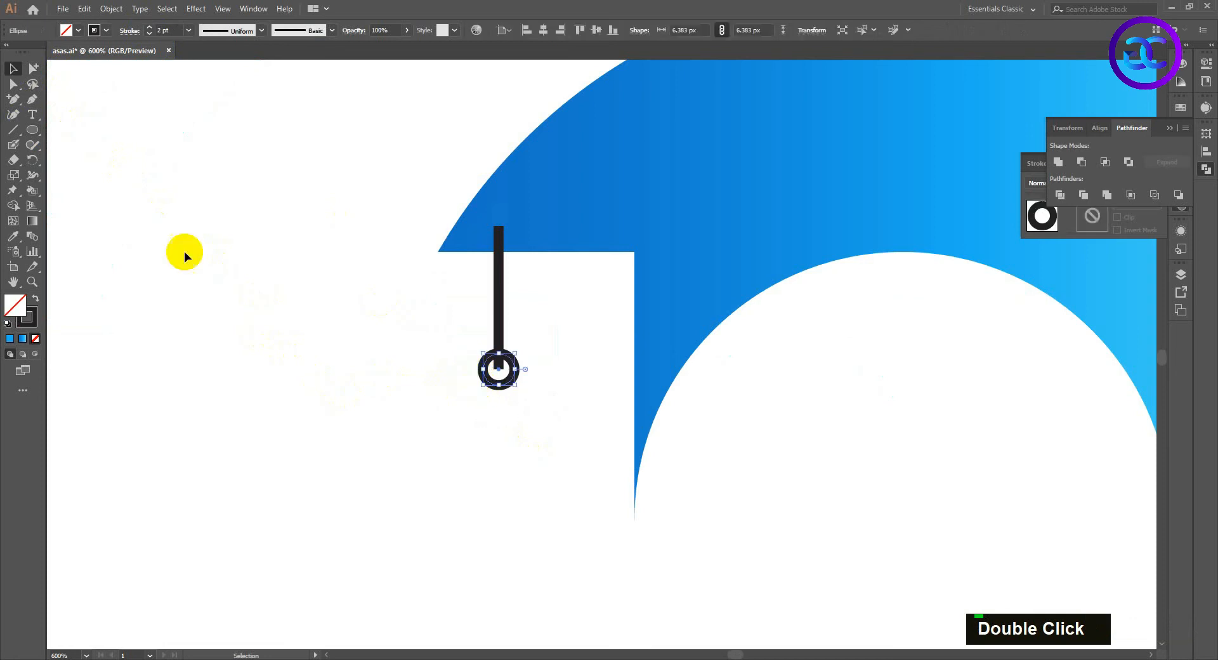
Step: Fill the small circle with black and remove its stroke
{"action": "left_click", "coordinate": [79, 32]}
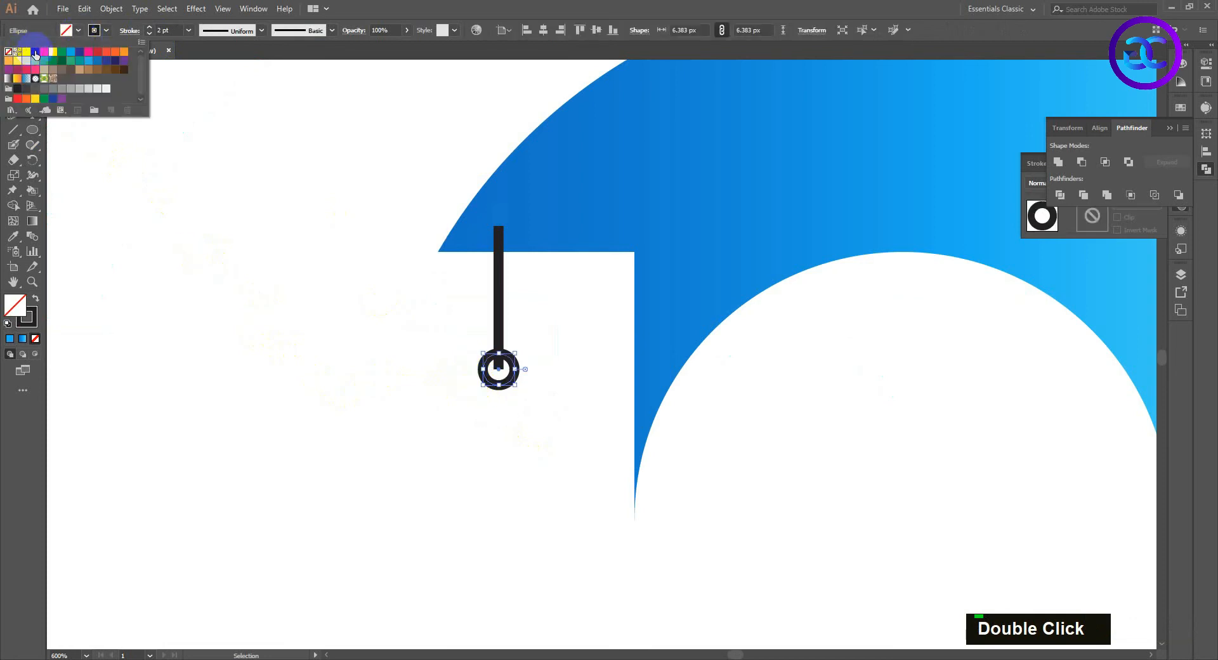
{"action": "left_click", "coordinate": [35, 52]}
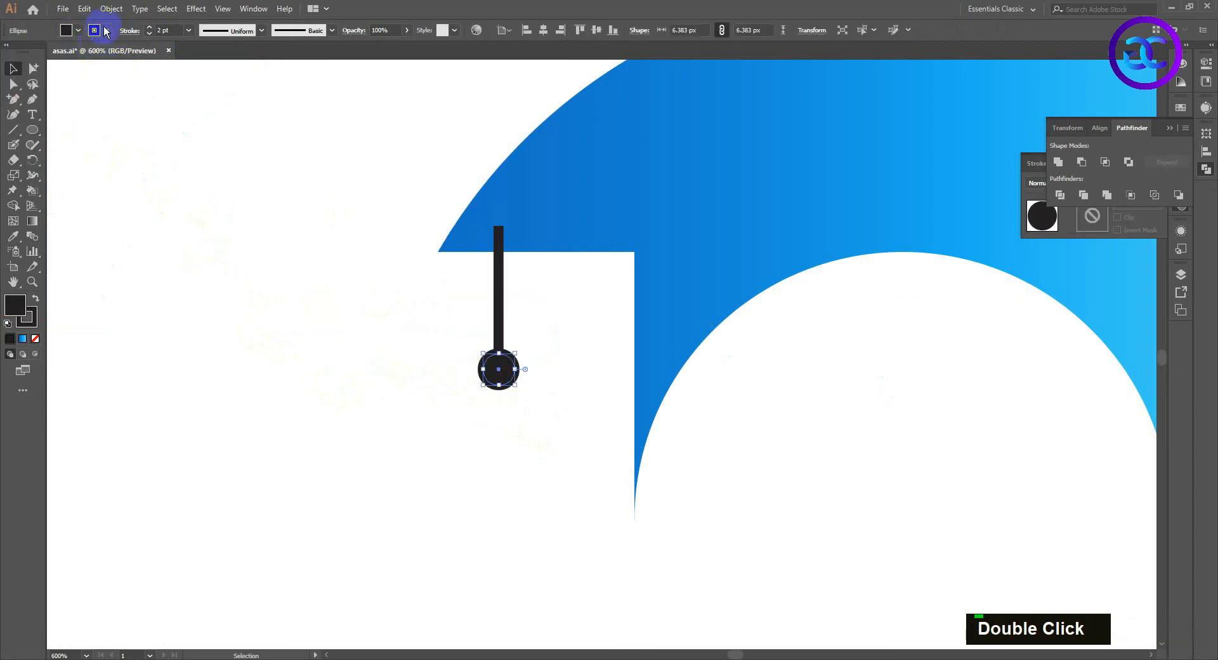
{"action": "left_click", "coordinate": [106, 30]}
{"action": "left_click", "coordinate": [7, 53]}
{"action": "left_click", "coordinate": [520, 417]}
Step: Expand the hanging line and circle into filled shapes and unite them with the inner arch
{"action": "left_click_drag", "start_coordinate": [525, 404], "coordinate": [451, 311]}
{"action": "left_click", "coordinate": [112, 9]}
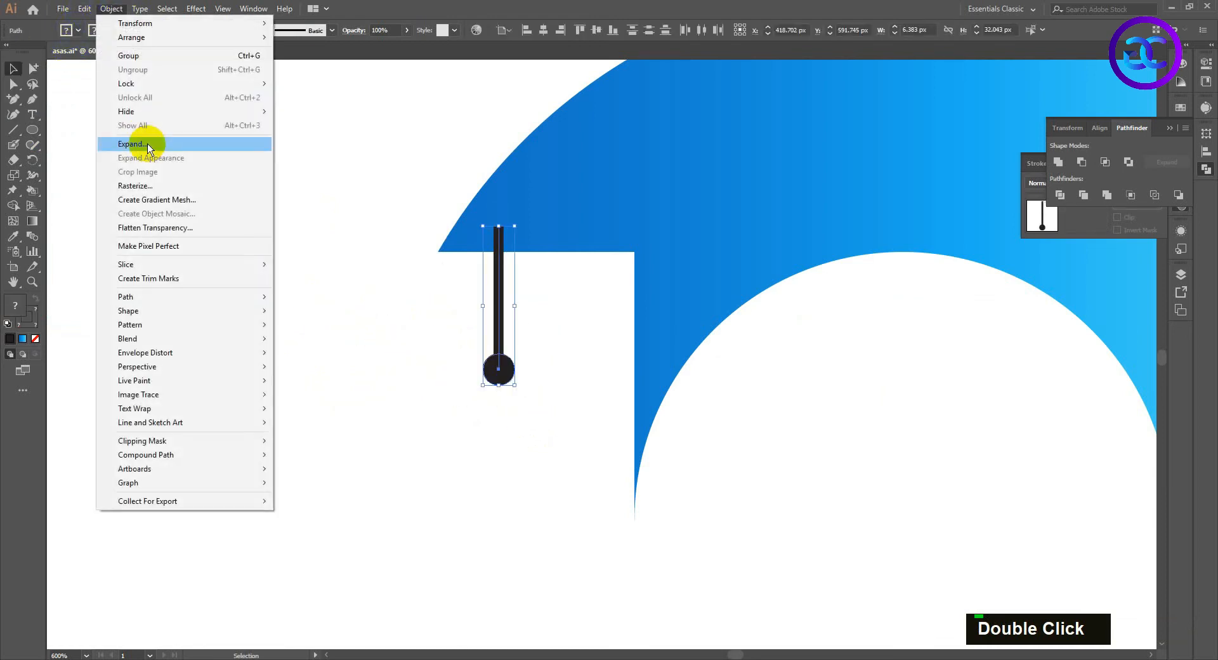
{"action": "left_click", "coordinate": [152, 143]}
{"action": "left_click", "coordinate": [556, 406]}
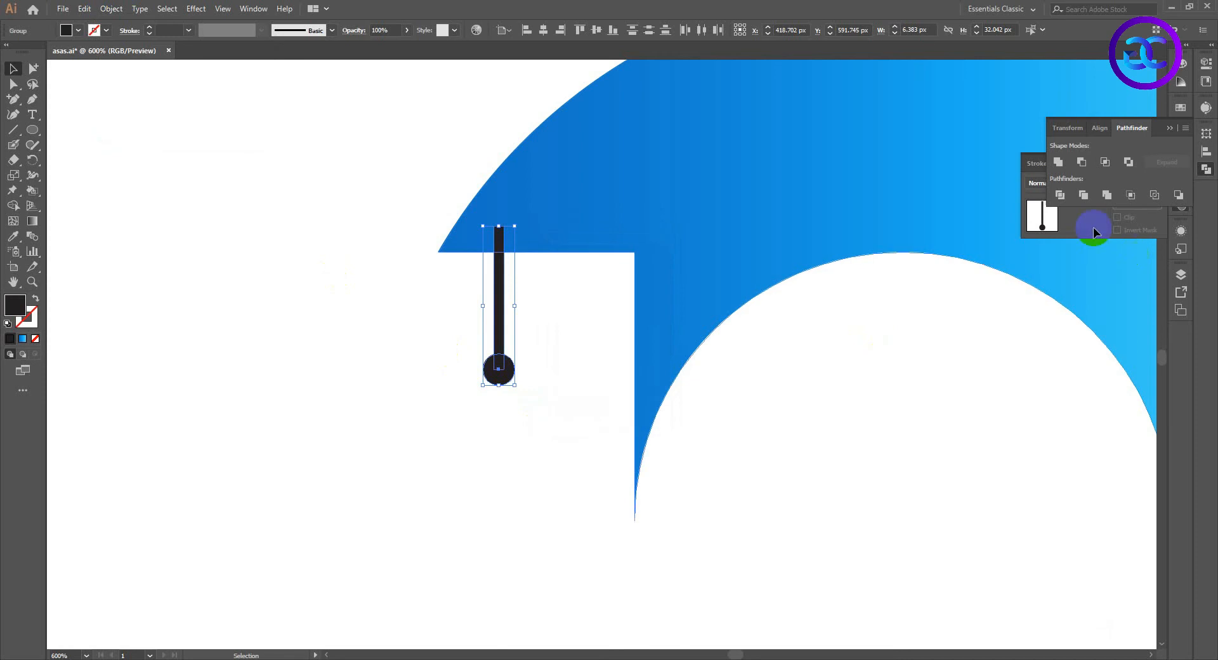
{"action": "left_click", "coordinate": [747, 208], "text": "shift"}
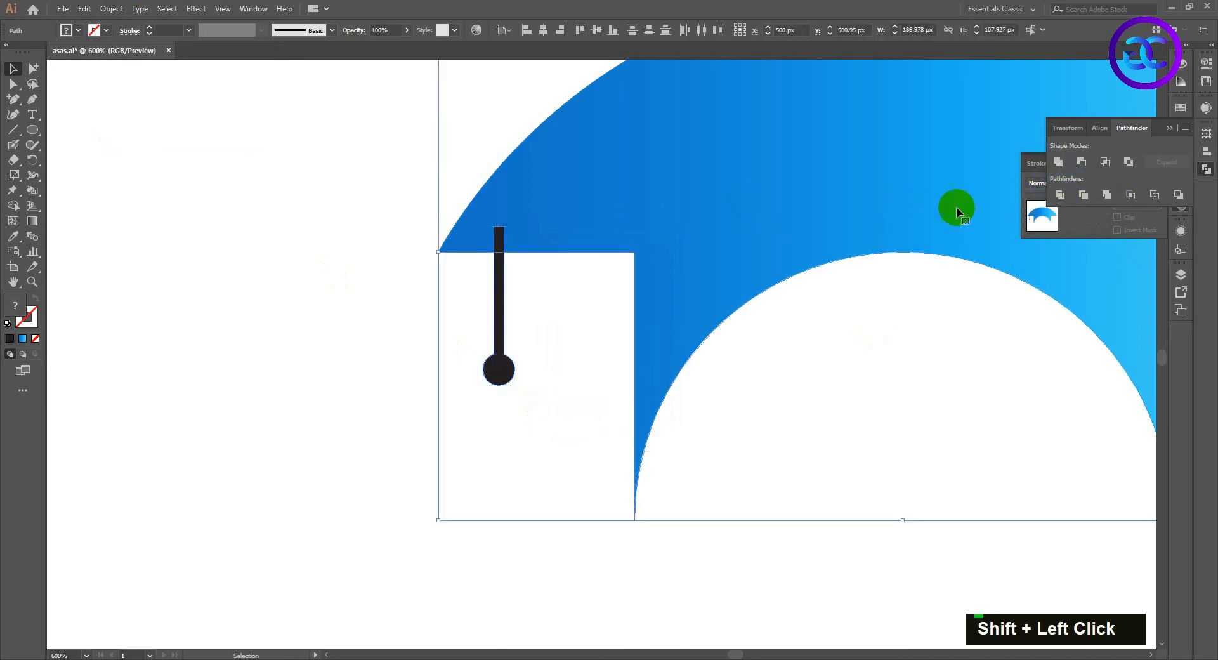
{"action": "left_click", "coordinate": [1058, 162]}
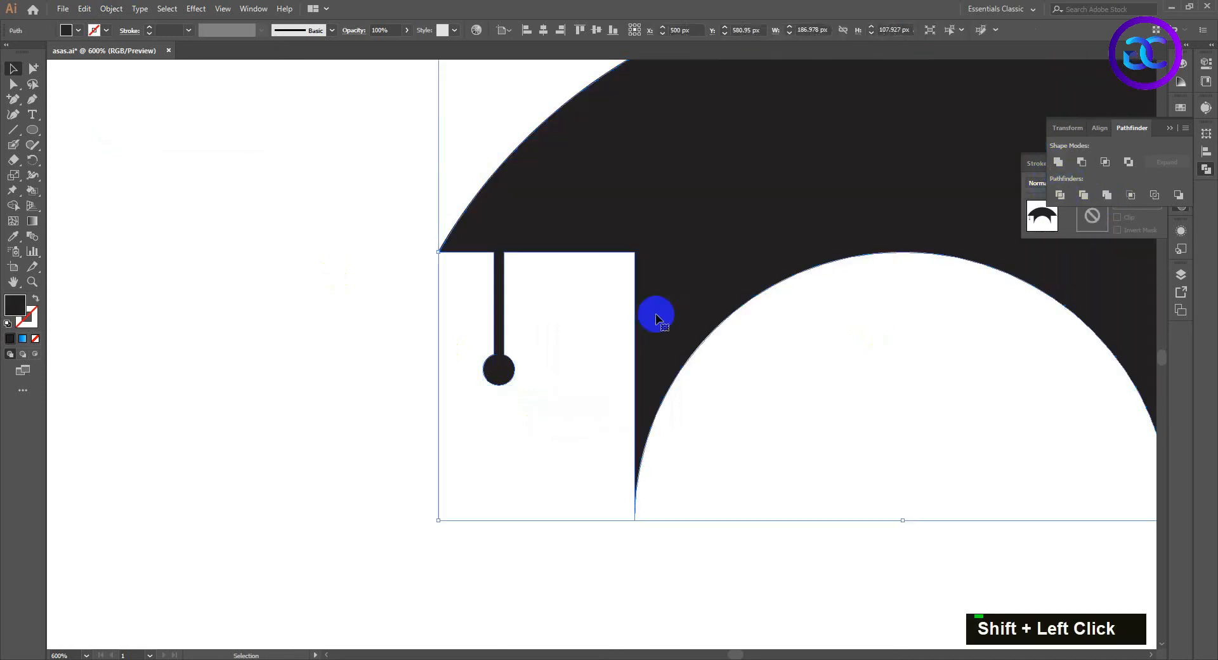
Step: Fill the united inner arch and tassel with the sampled blue gradient swatch and deselect it
{"action": "left_click", "coordinate": [14, 237]}
{"action": "scroll", "coordinate": [585, 358], "scroll_direction": "down", "scroll_amount": 5}
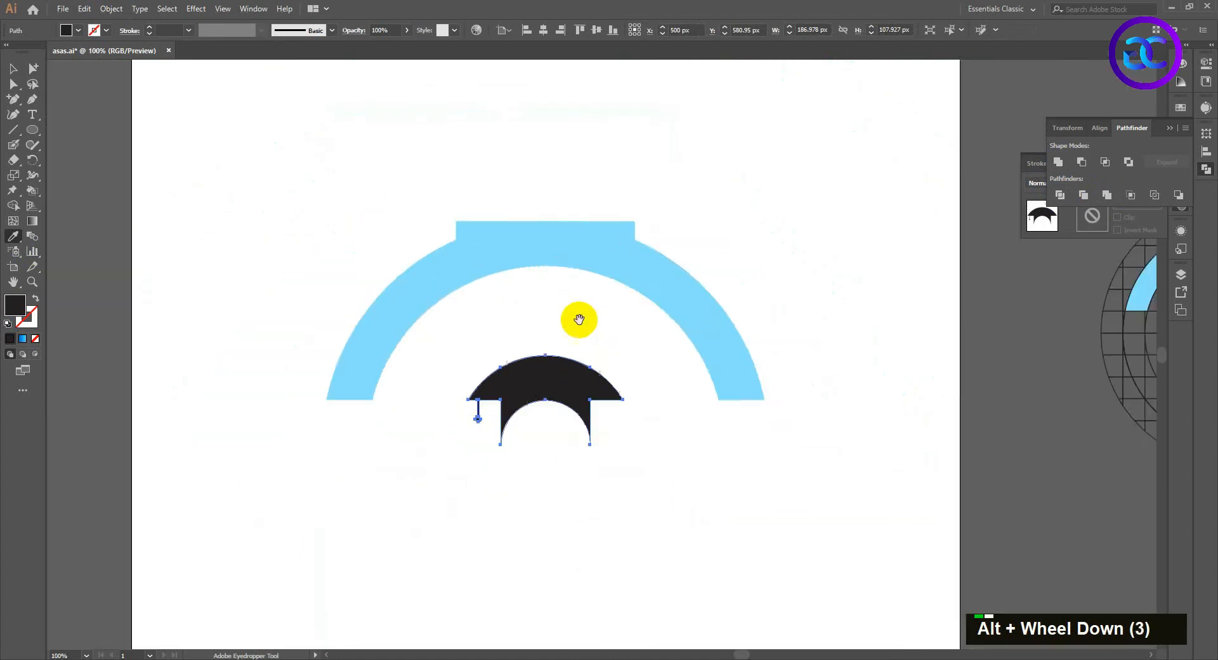
{"action": "scroll", "coordinate": [579, 319], "scroll_direction": "down", "scroll_amount": 3}
{"action": "left_click", "coordinate": [652, 180]}
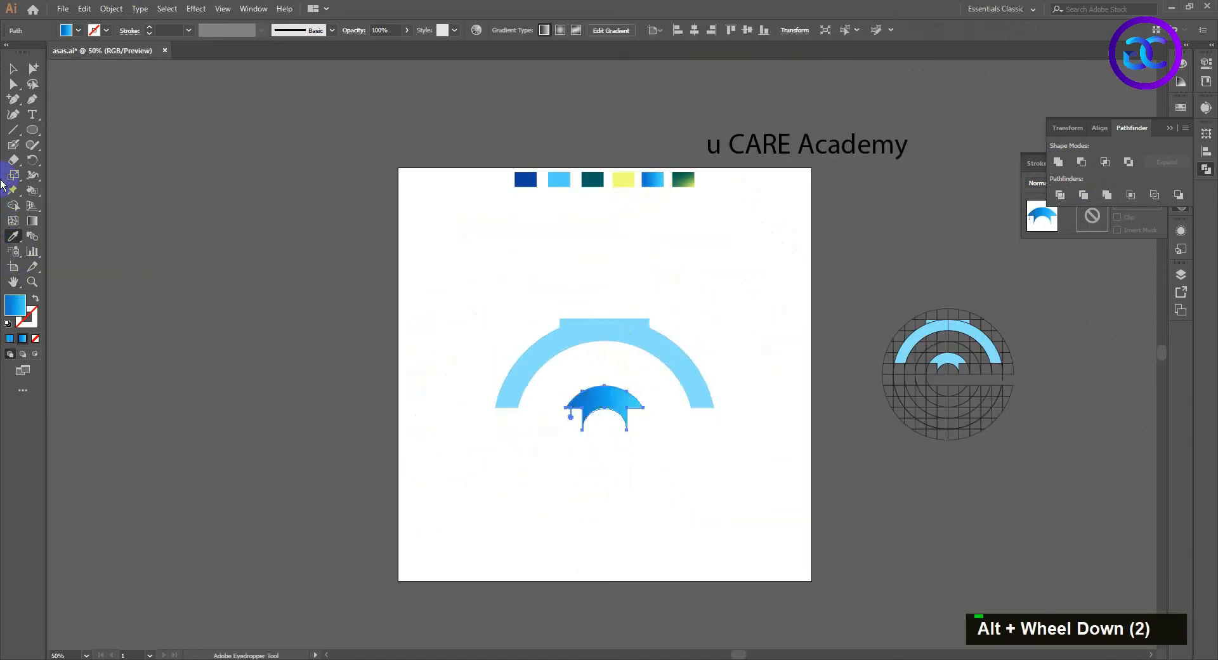
{"action": "left_click", "coordinate": [6, 71]}
{"action": "left_click", "coordinate": [236, 283]}
{"action": "scroll", "coordinate": [635, 470], "scroll_direction": "up", "scroll_amount": 1}
{"action": "mouse_move", "coordinate": [635, 470]}
{"action": "left_mouse_down"}
{"action": "mouse_move", "coordinate": [647, 460]}
{"action": "mouse_move", "coordinate": [621, 468]}
{"action": "left_mouse_up"}
{"action": "left_click_drag", "start_coordinate": [746, 436], "coordinate": [385, 293]}
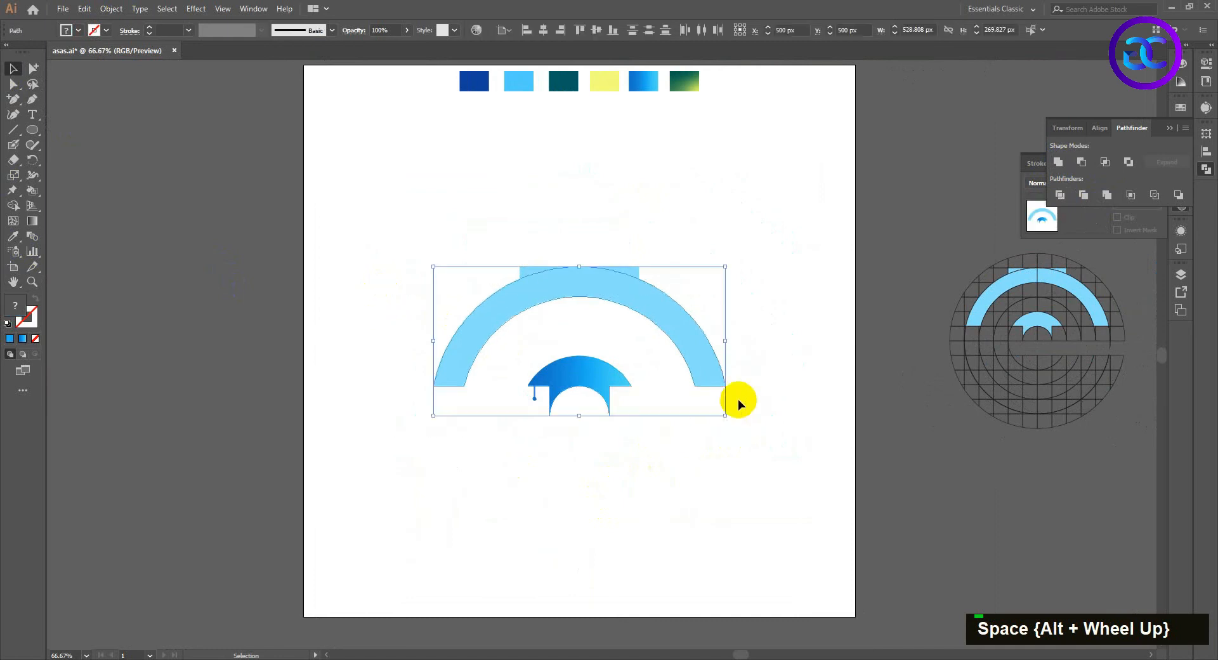
{"action": "left_click", "coordinate": [725, 446]}
{"action": "scroll", "coordinate": [652, 283], "scroll_direction": "up", "scroll_amount": 1}
{"action": "left_click_drag", "start_coordinate": [647, 284], "coordinate": [681, 326]}
{"action": "scroll", "coordinate": [681, 325], "scroll_direction": "down", "scroll_amount": 1}
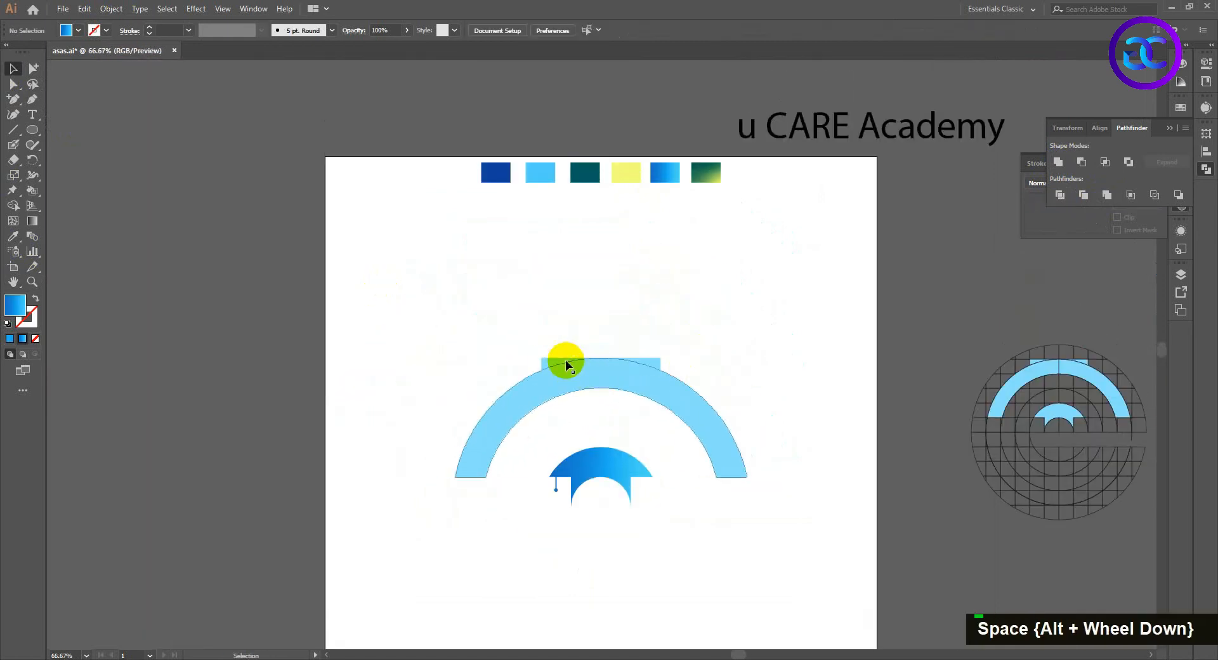
Step: Apply a freeform gradient fill to the large outer arc
{"action": "left_click", "coordinate": [548, 359]}
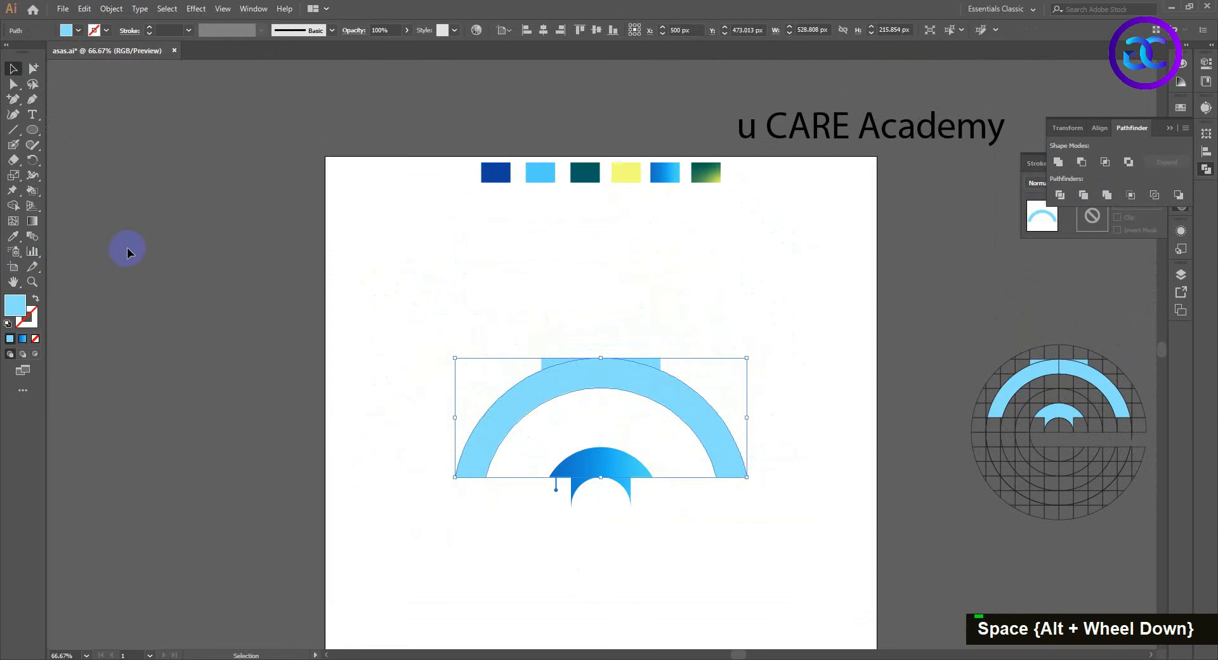
{"action": "left_click", "coordinate": [1182, 215]}
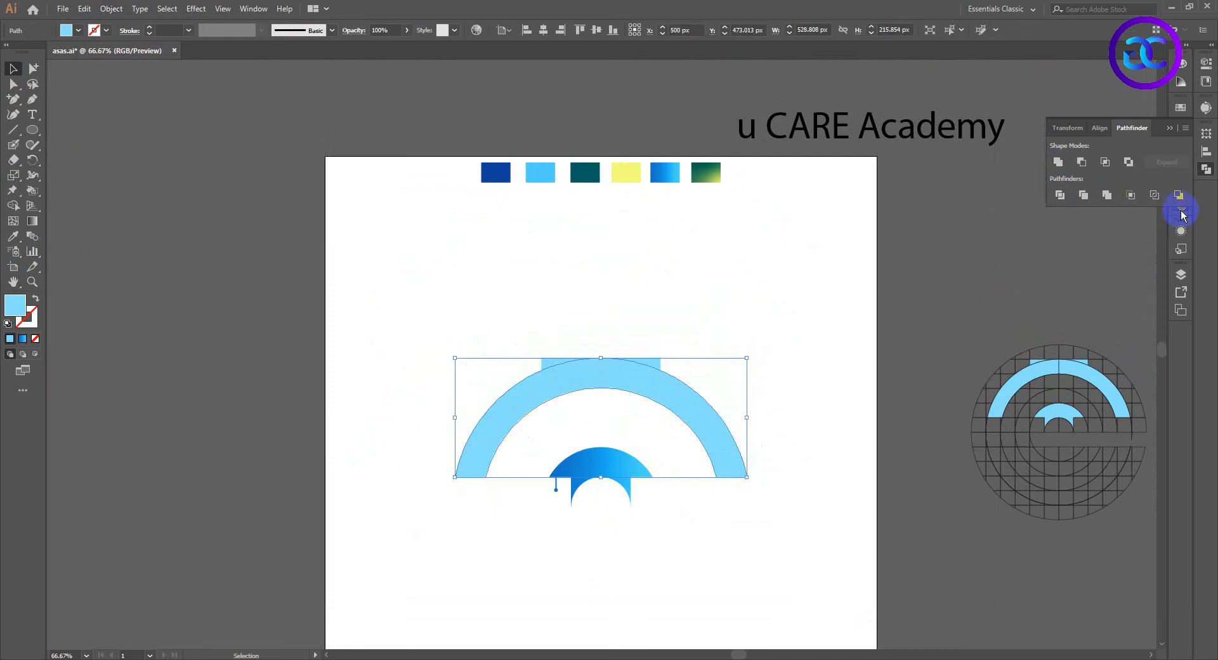
{"action": "double_click", "coordinate": [1170, 139]}
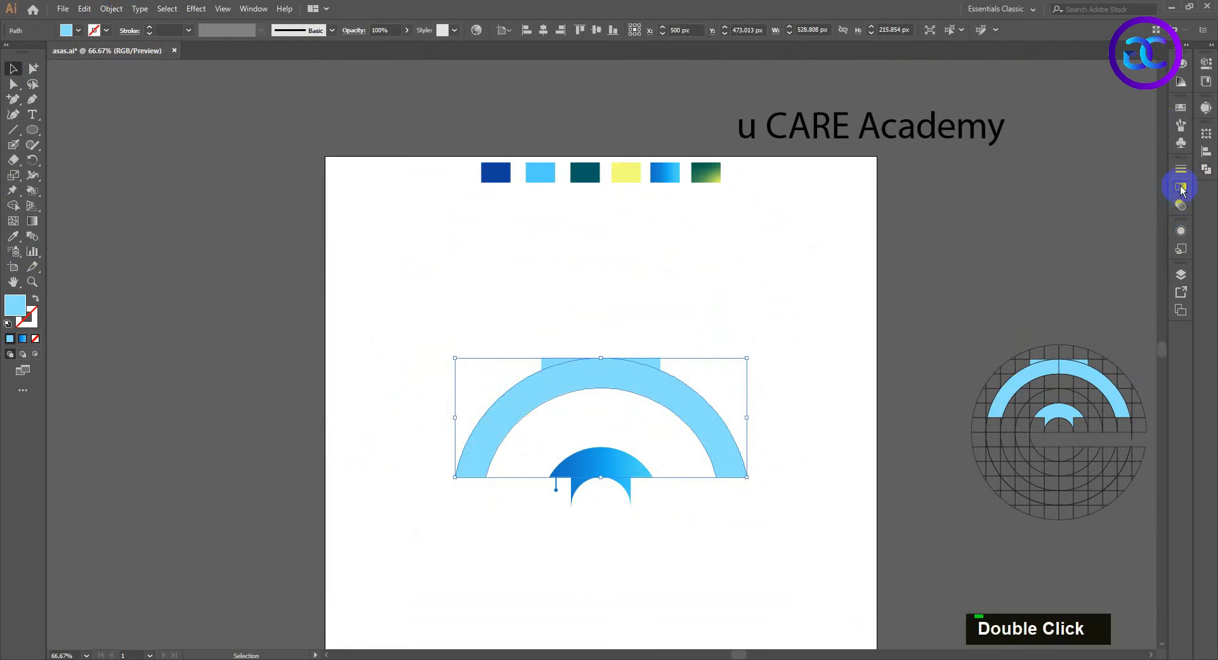
{"action": "left_click", "coordinate": [1181, 187]}
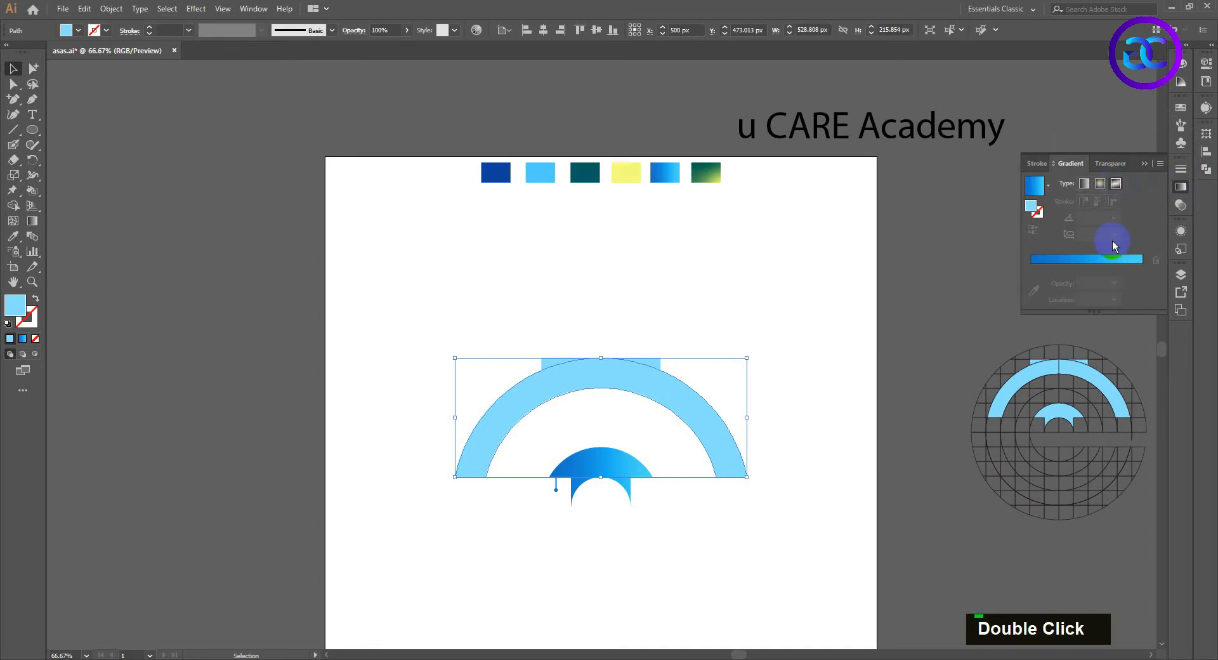
{"action": "left_click", "coordinate": [1117, 183]}
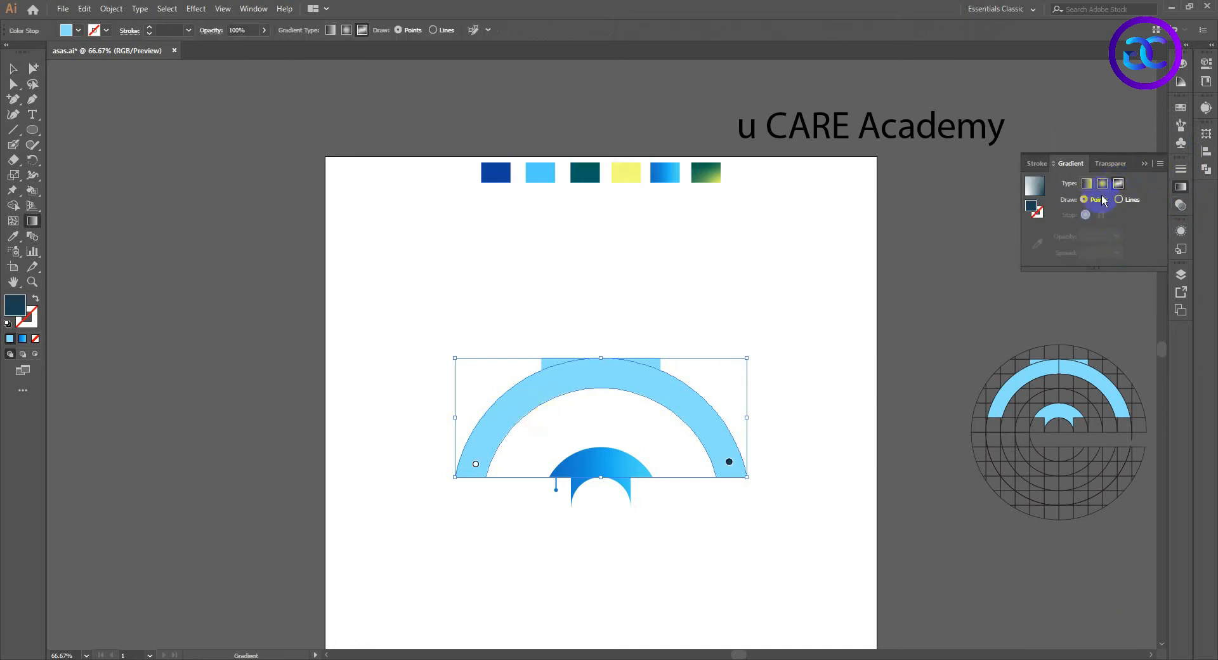
Step: Add two colour stops to the outer arc's freeform gradient, one on its upper-left curve and one on its upper-right curve
{"action": "left_click", "coordinate": [491, 456]}
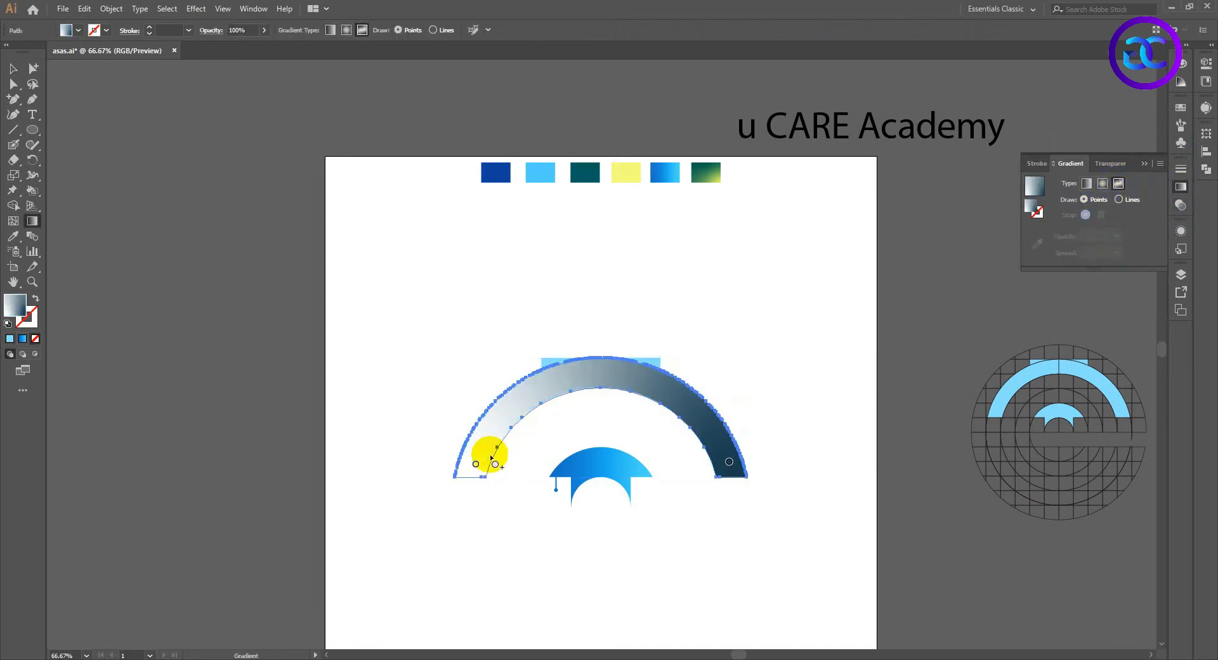
{"action": "left_click", "coordinate": [547, 380]}
{"action": "left_click", "coordinate": [662, 397]}
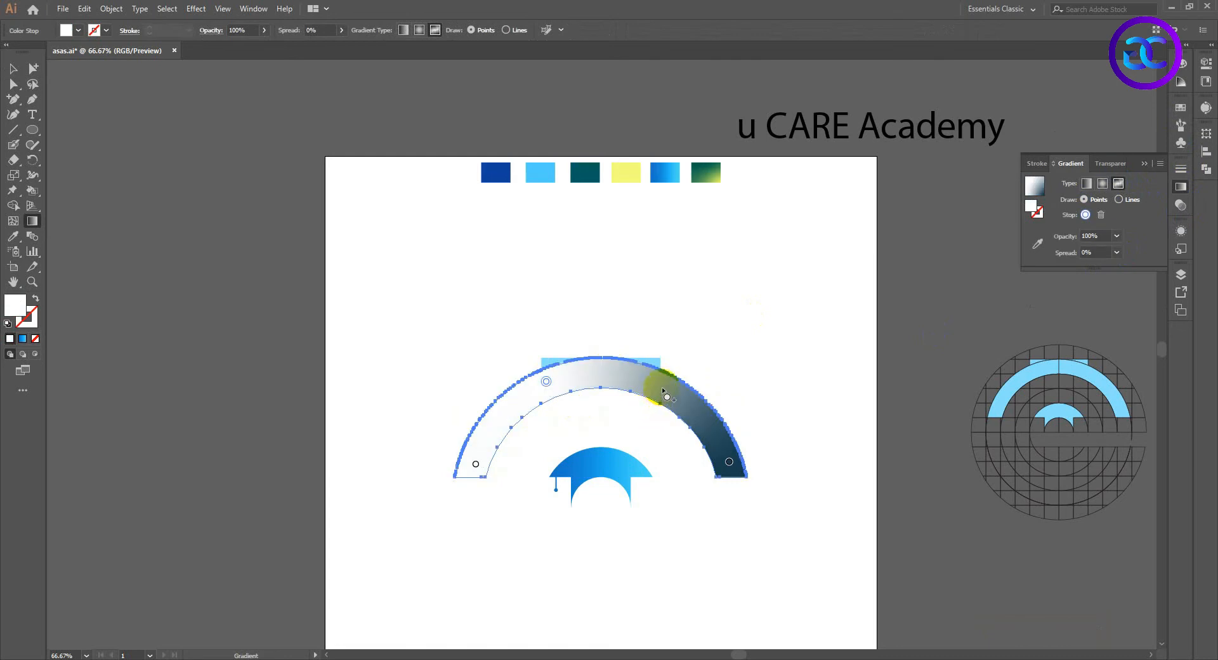
Step: Colour the outer arc's left-end stop with the dark blue swatch and its upper-left stop with the light blue swatch
{"action": "left_click", "coordinate": [475, 465]}
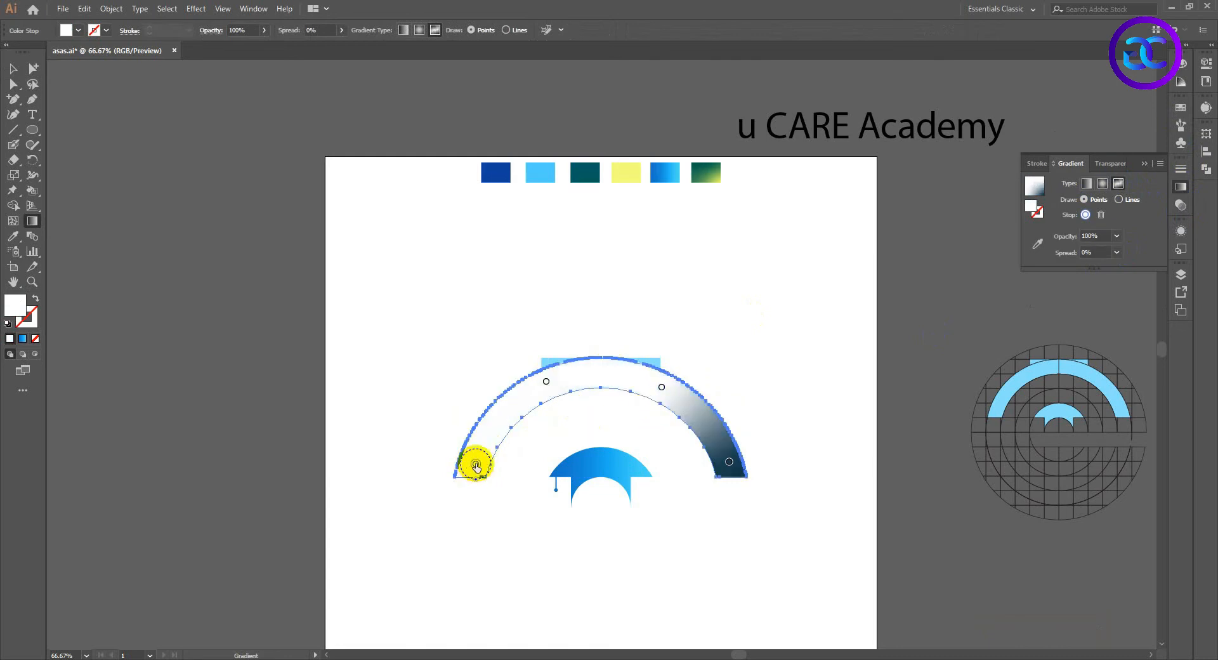
{"action": "left_click", "coordinate": [1038, 243]}
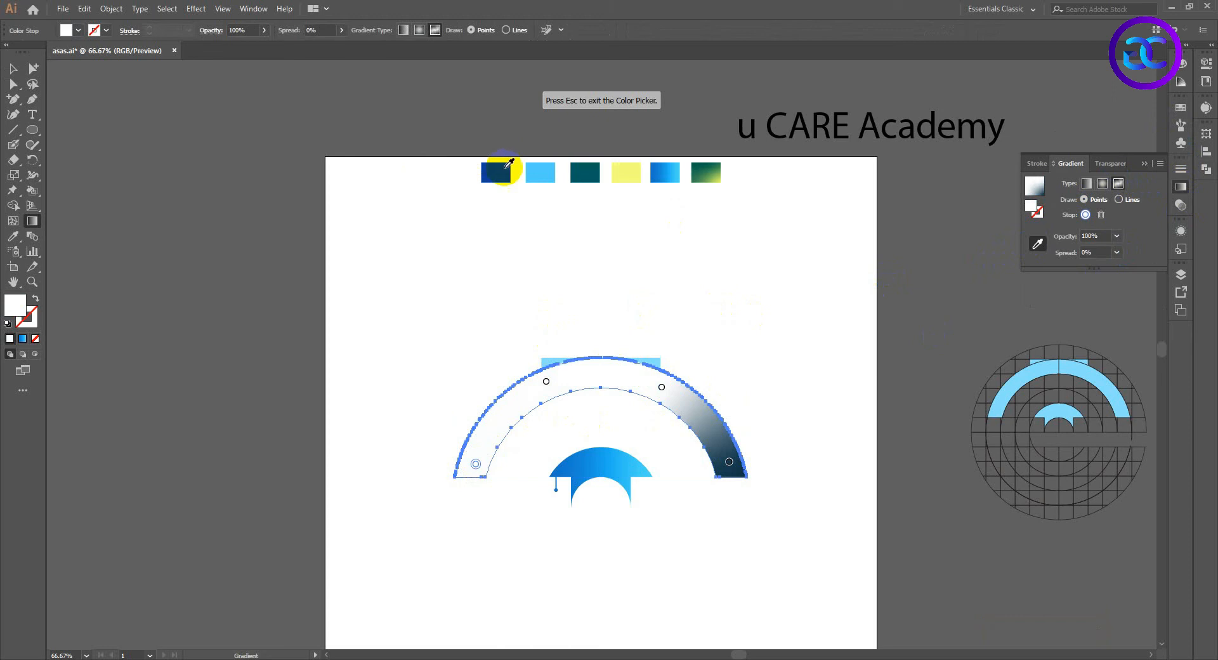
{"action": "left_click", "coordinate": [507, 169]}
{"action": "left_click", "coordinate": [1038, 244]}
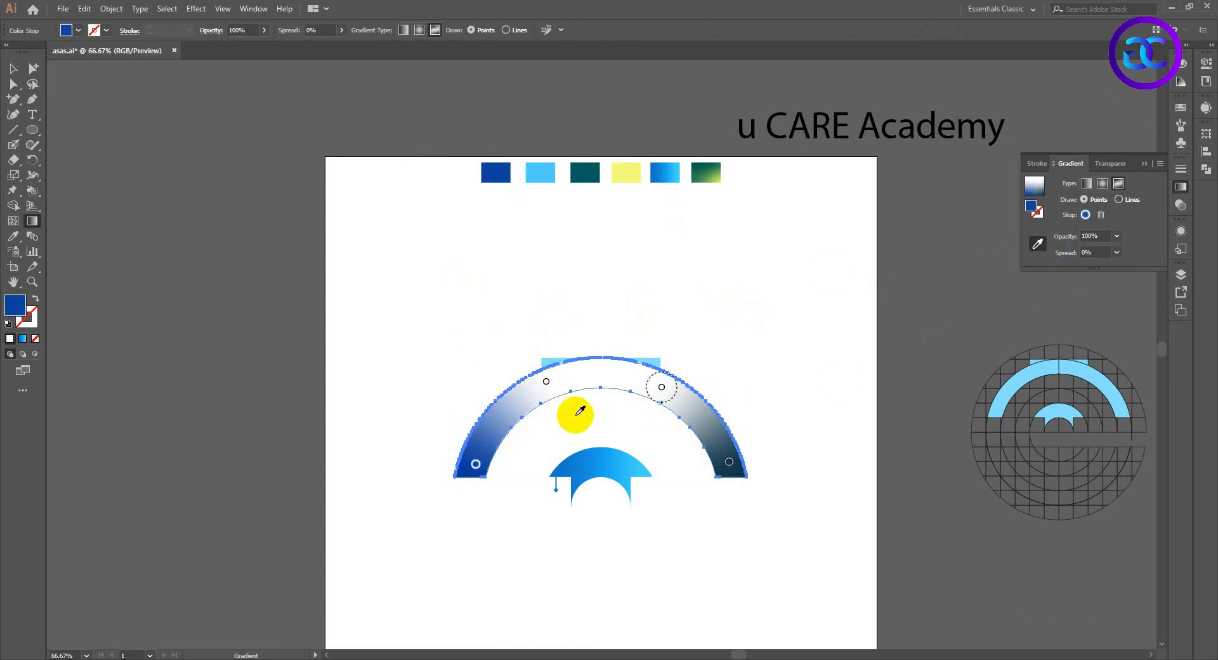
{"action": "left_click", "coordinate": [546, 384]}
{"action": "left_click", "coordinate": [541, 172]}
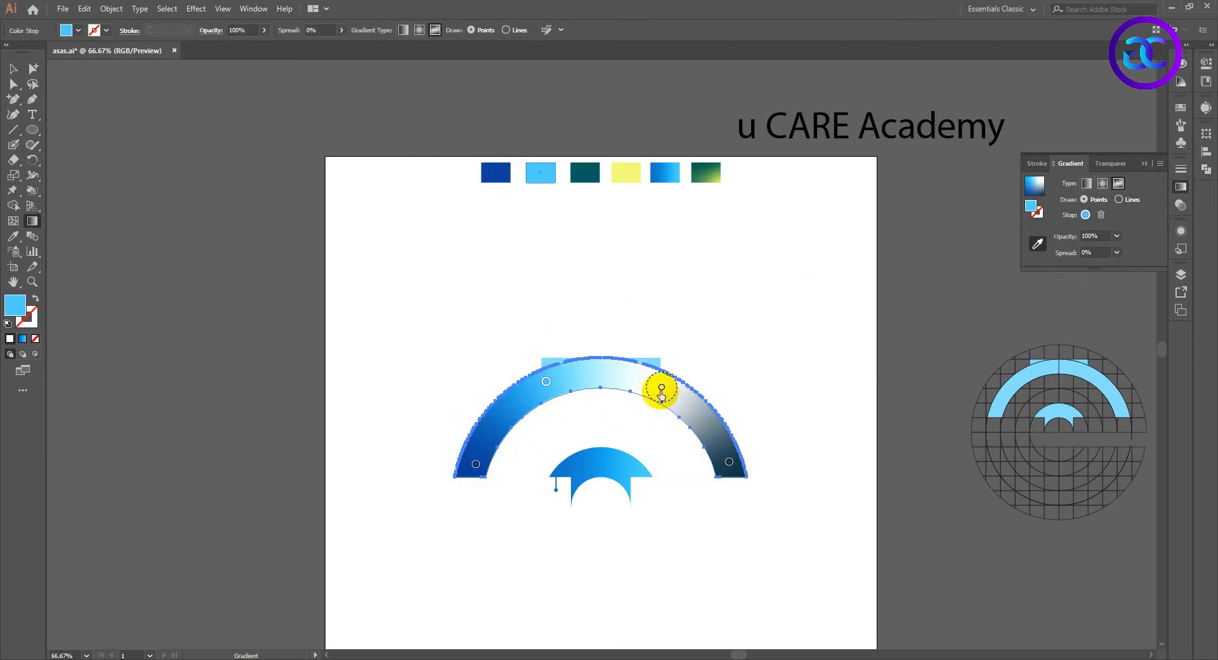
Step: Colour the outer arc's upper-right stop with the dark teal swatch and its right-end stop with the yellow swatch, and deselect the arc
{"action": "left_click", "coordinate": [662, 388]}
{"action": "left_click", "coordinate": [585, 177]}
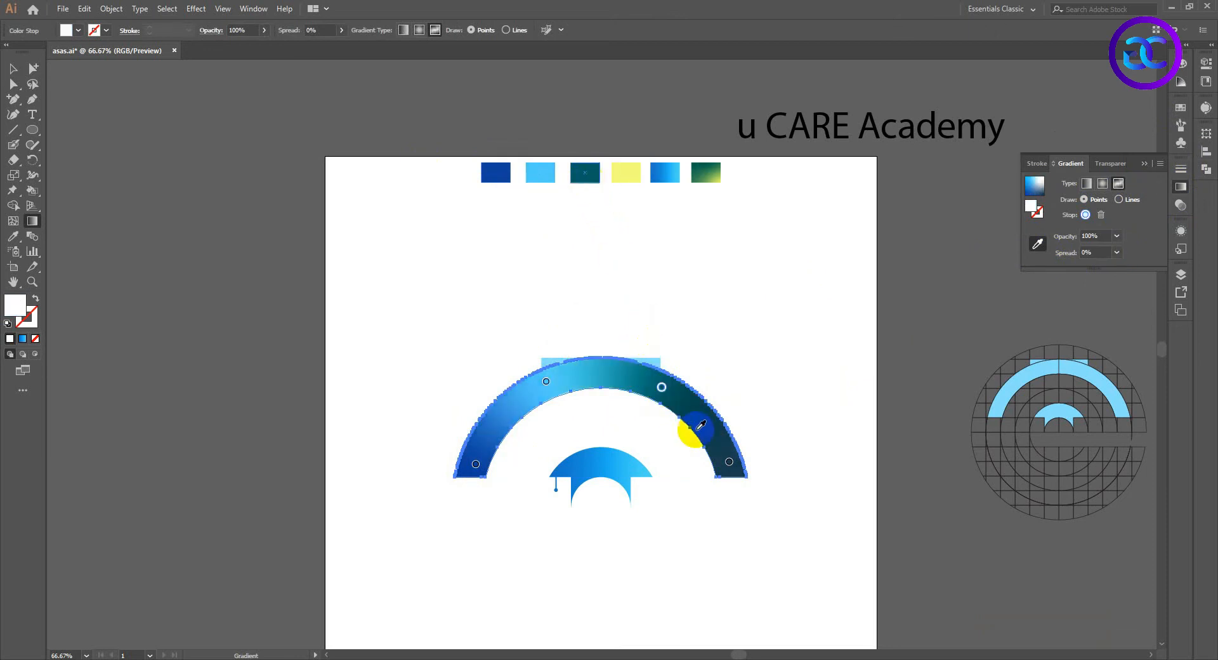
{"action": "left_click", "coordinate": [729, 463]}
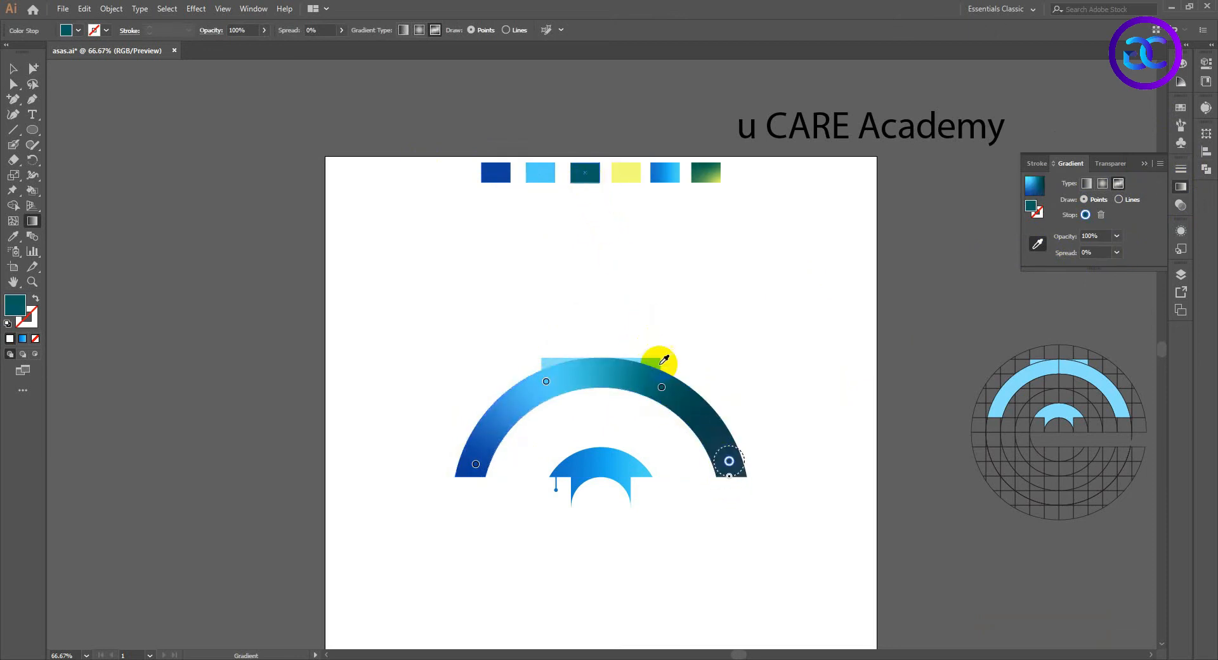
{"action": "left_click", "coordinate": [628, 181]}
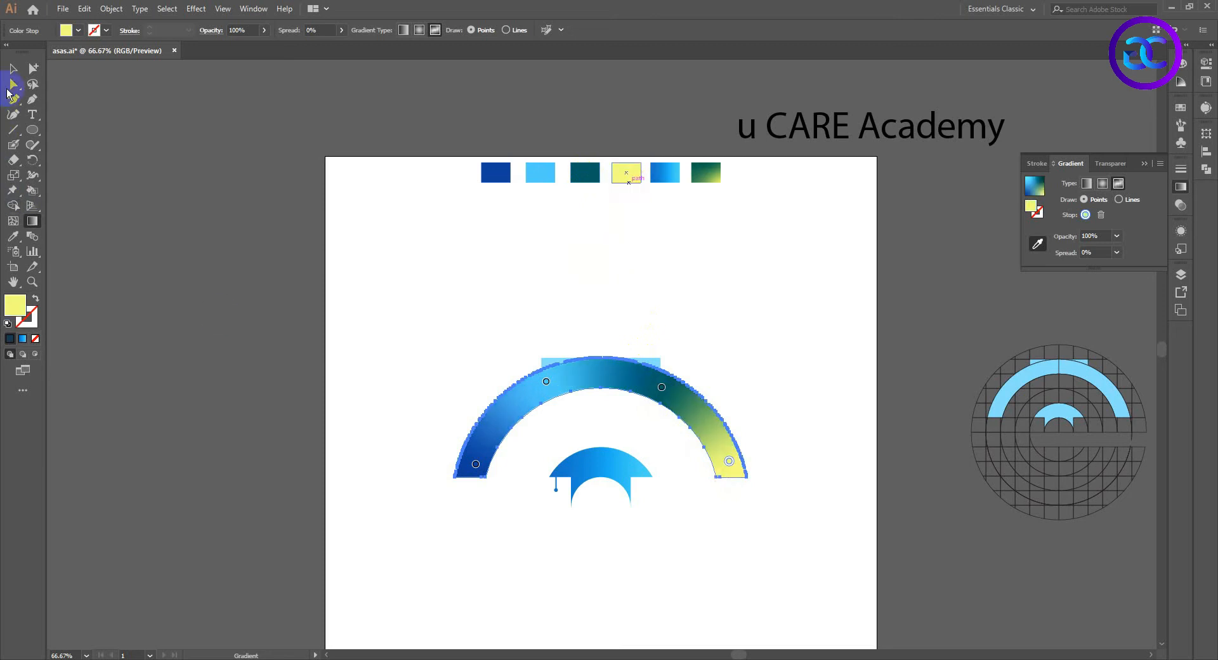
{"action": "left_click", "coordinate": [13, 75]}
{"action": "double_click", "coordinate": [772, 431]}
{"action": "scroll", "coordinate": [673, 450], "scroll_direction": "up", "scroll_amount": 1}
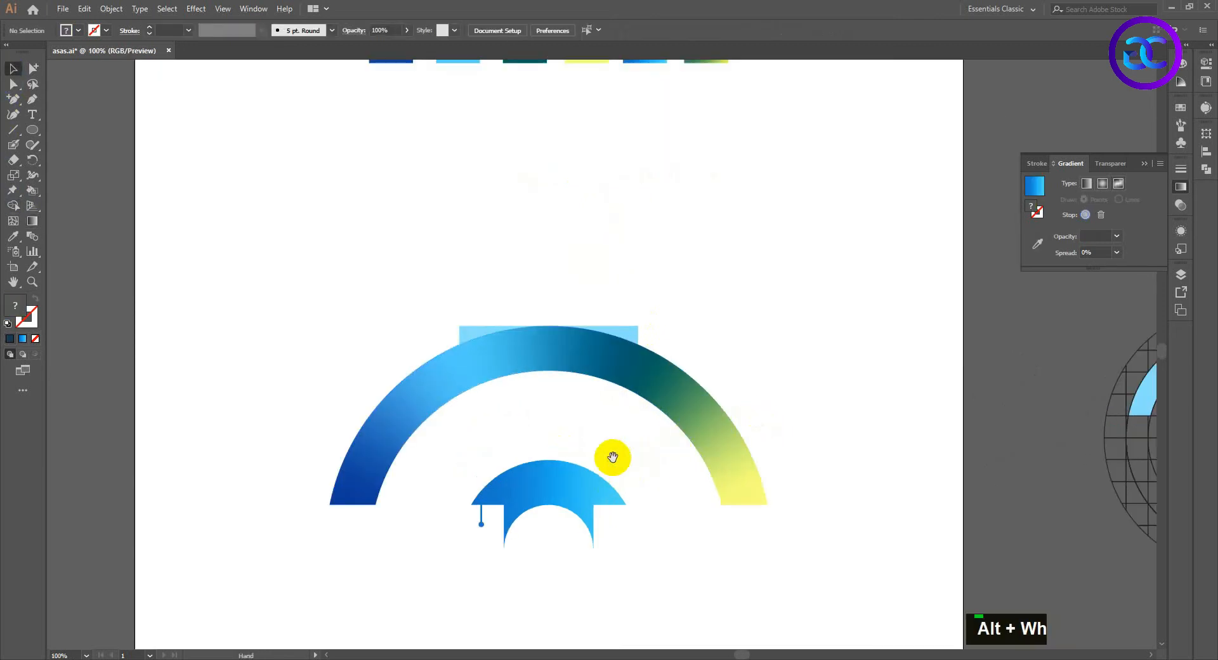
Step: Fill the left corner piece above the outer arc with the sampled blue gradient swatch
{"action": "double_click", "coordinate": [459, 293]}
{"action": "left_click", "coordinate": [497, 320]}
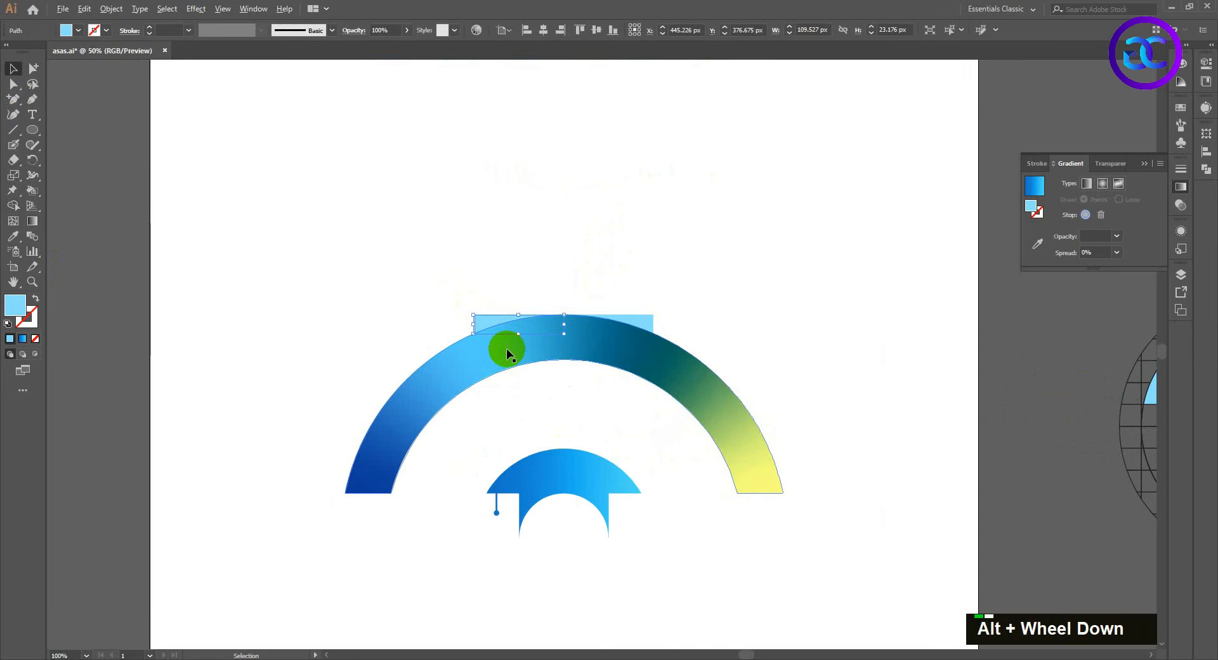
{"action": "scroll", "coordinate": [506, 348], "scroll_direction": "down", "scroll_amount": 2}
{"action": "key", "text": "i"}
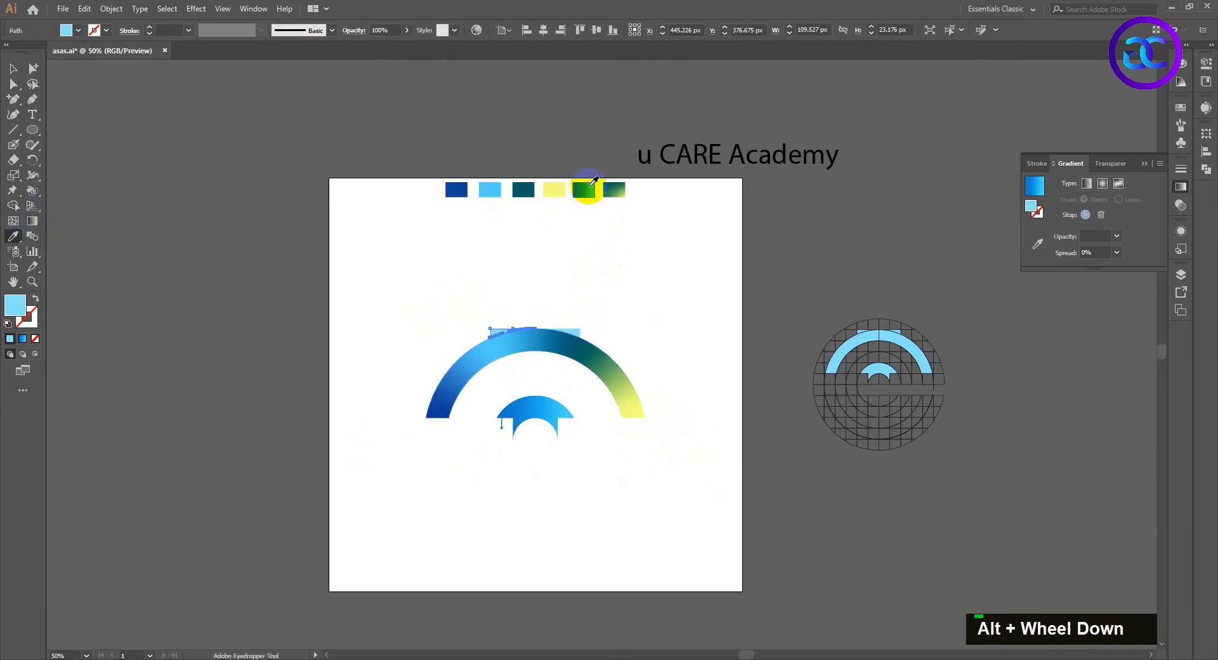
{"action": "left_click", "coordinate": [582, 189]}
{"action": "scroll", "coordinate": [596, 314], "scroll_direction": "up", "scroll_amount": 2}
{"action": "key", "text": "v"}
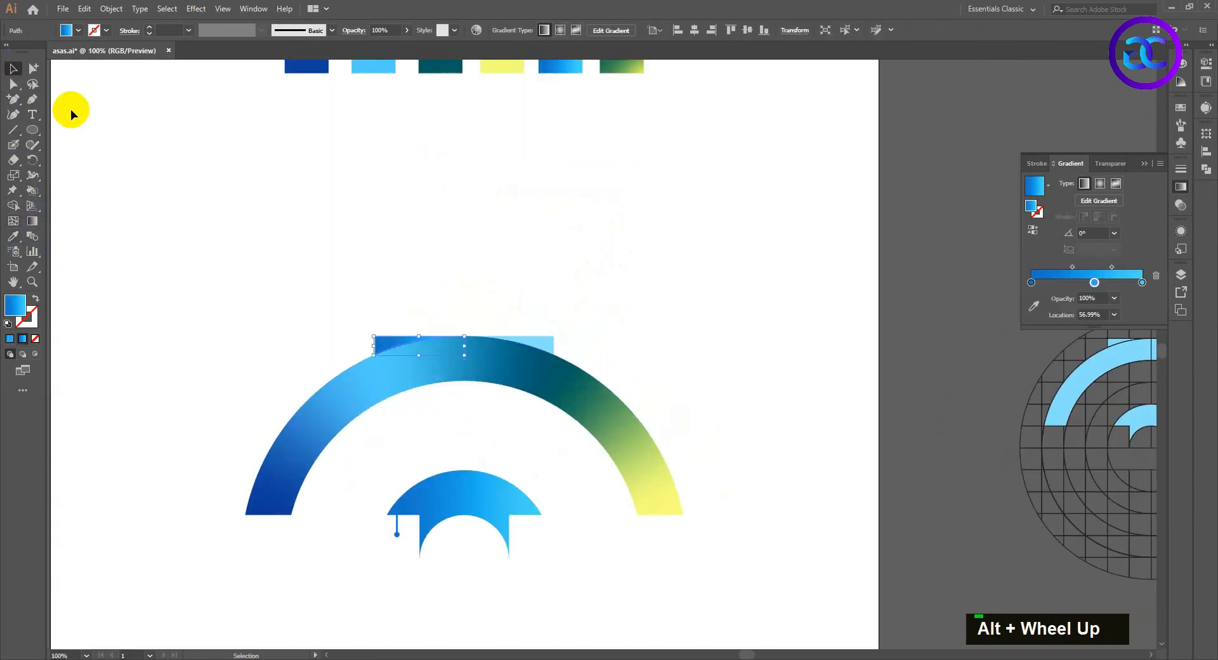
Step: Fill the right corner piece above the outer arc with the sampled green-yellow gradient swatch and deselect it
{"action": "double_click", "coordinate": [551, 336]}
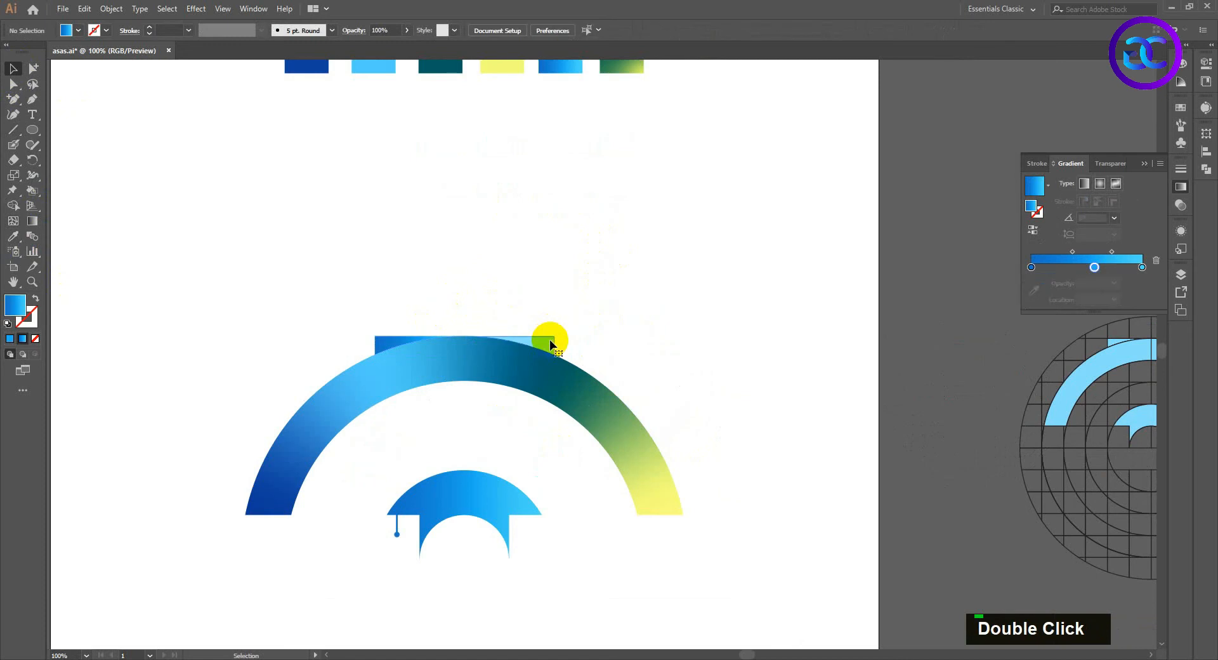
{"action": "left_click", "coordinate": [24, 239]}
{"action": "scroll", "coordinate": [694, 331], "scroll_direction": "down", "scroll_amount": 1}
{"action": "left_click", "coordinate": [647, 155]}
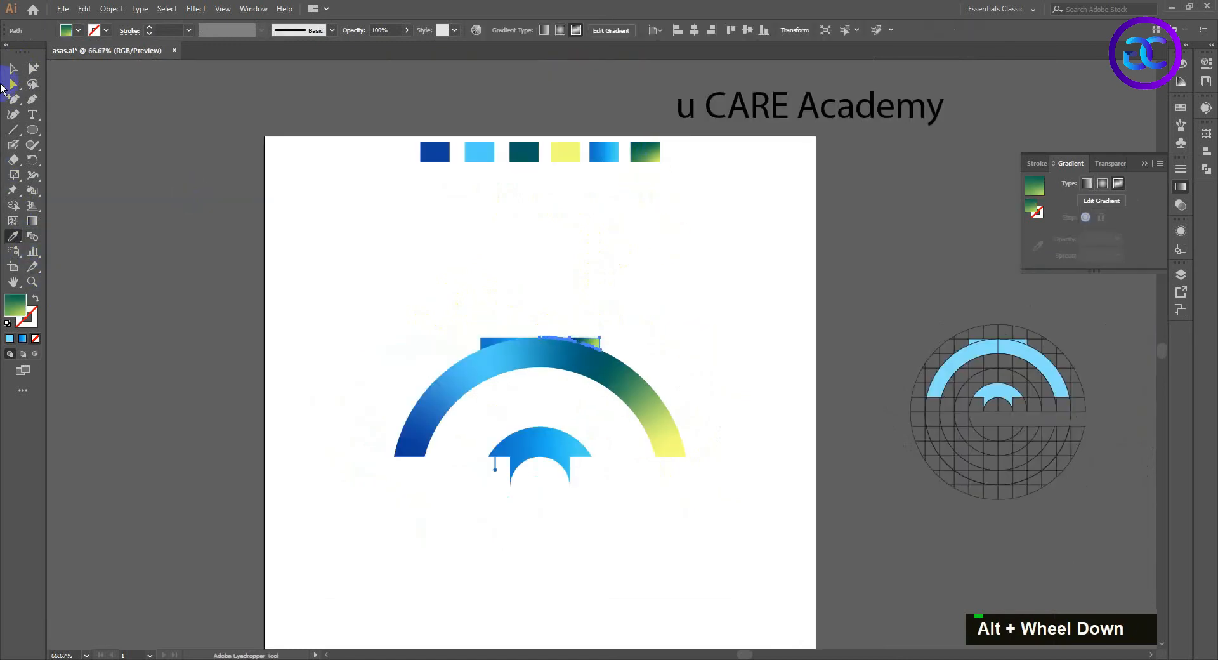
{"action": "left_click", "coordinate": [10, 69]}
{"action": "left_click", "coordinate": [329, 271]}
{"action": "left_click_drag", "start_coordinate": [545, 369], "coordinate": [533, 329]}
Step: Select all the coloured logo shapes on the artboard, group them and deselect the group
{"action": "left_click_drag", "start_coordinate": [691, 480], "coordinate": [311, 268]}
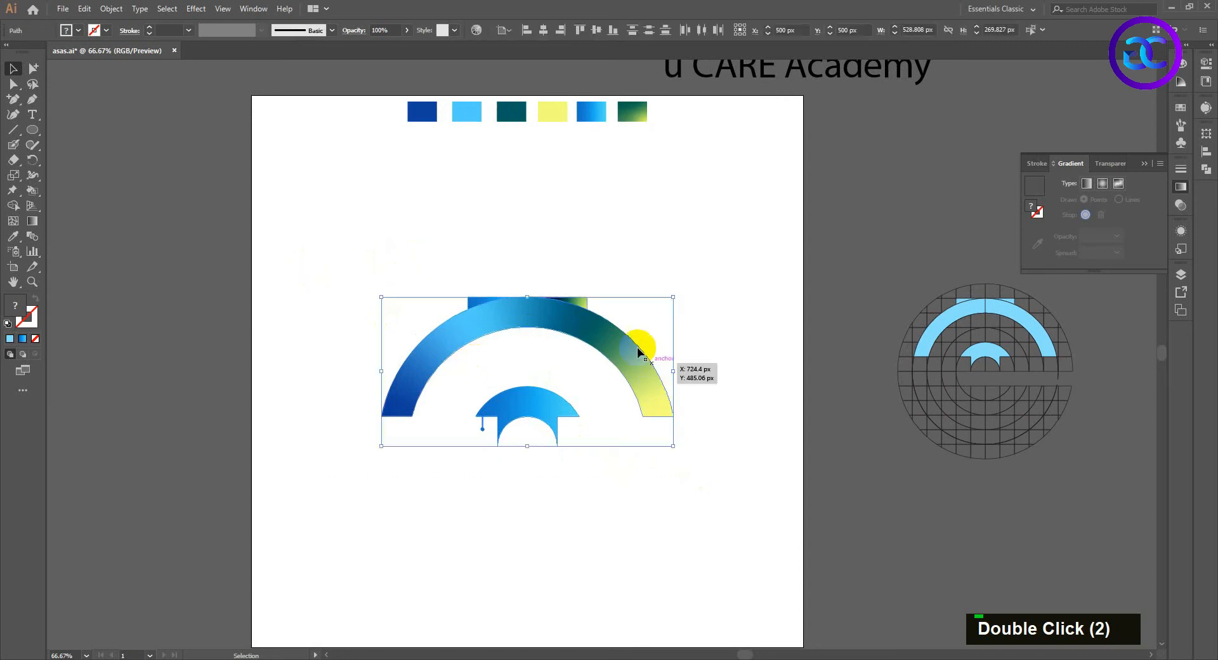
{"action": "right_click", "coordinate": [632, 341]}
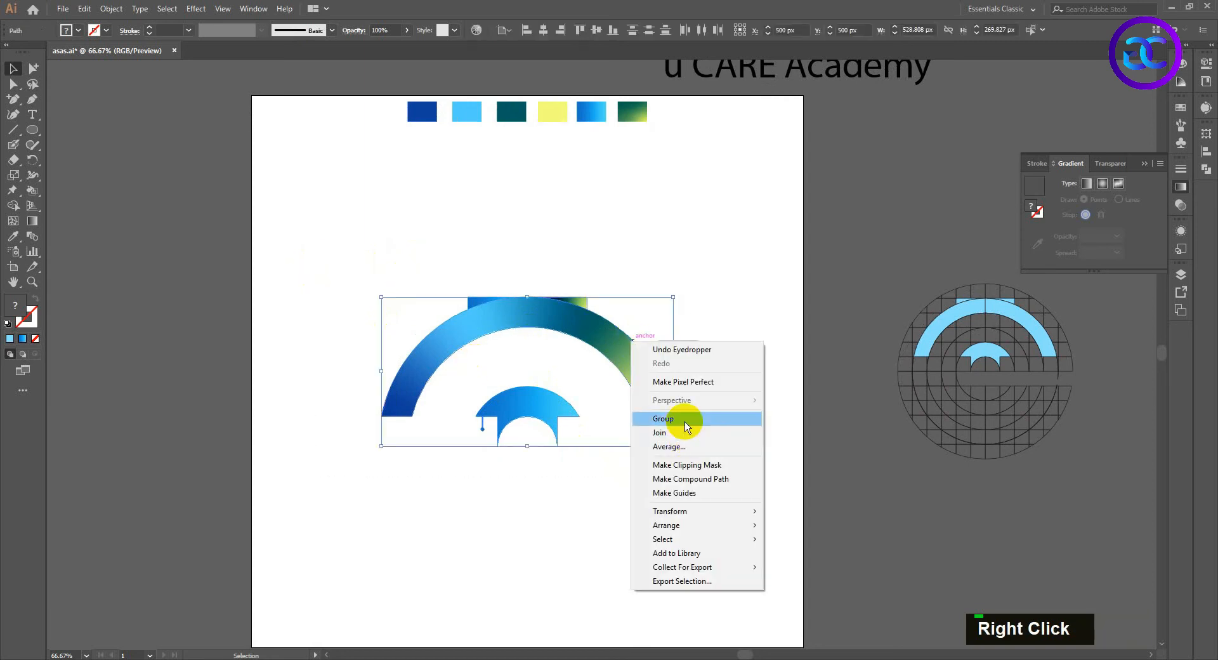
{"action": "left_click", "coordinate": [686, 435]}
{"action": "double_click", "coordinate": [561, 471]}
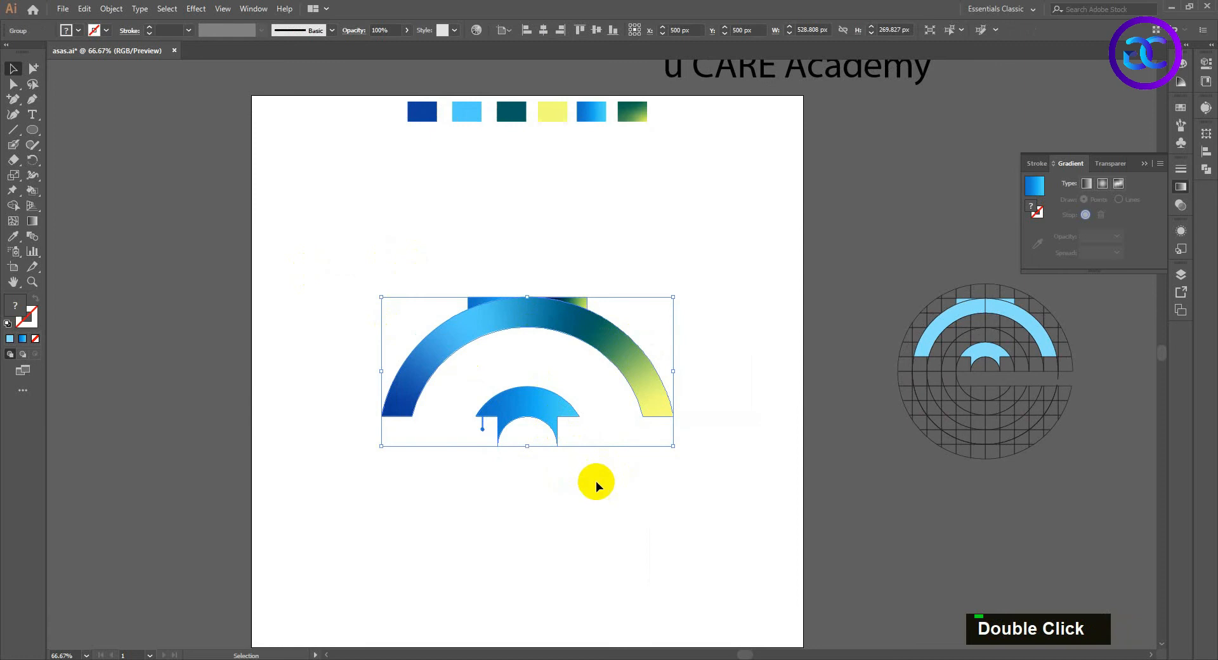
Step: Show the rulers, place a horizontal guide along the arches' flat base to check alignment, and delete the guide
{"action": "left_click", "coordinate": [535, 63]}
{"action": "key", "text": "ctrl+r"}
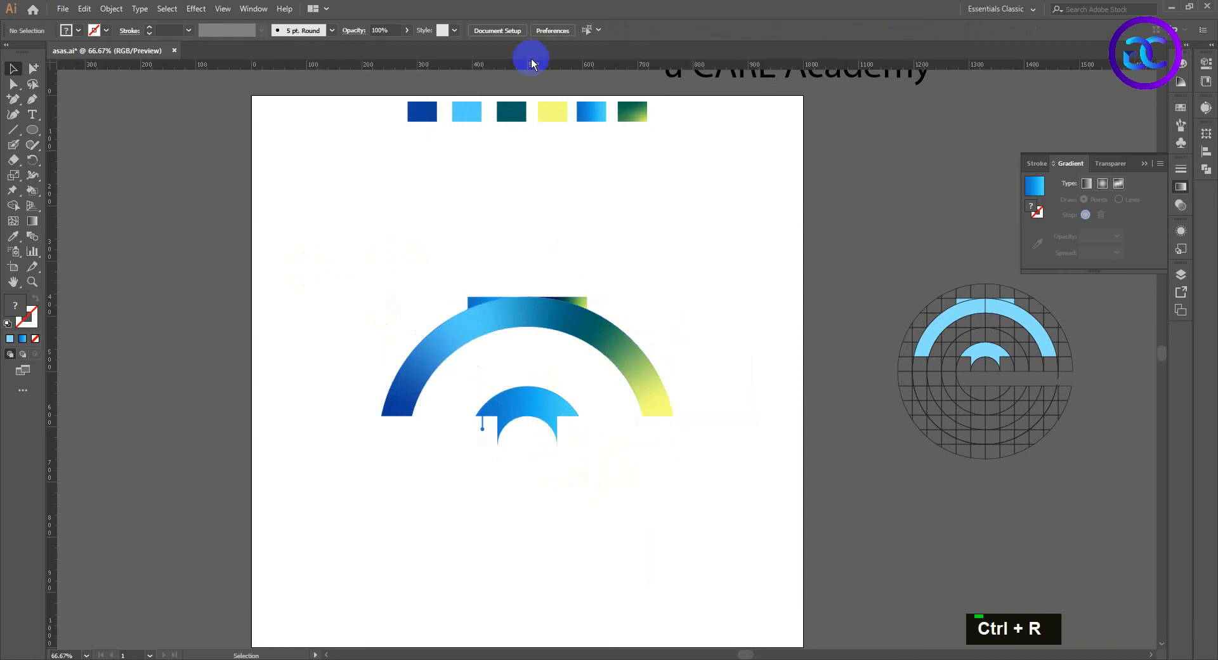
{"action": "left_click_drag", "start_coordinate": [536, 64], "coordinate": [551, 416]}
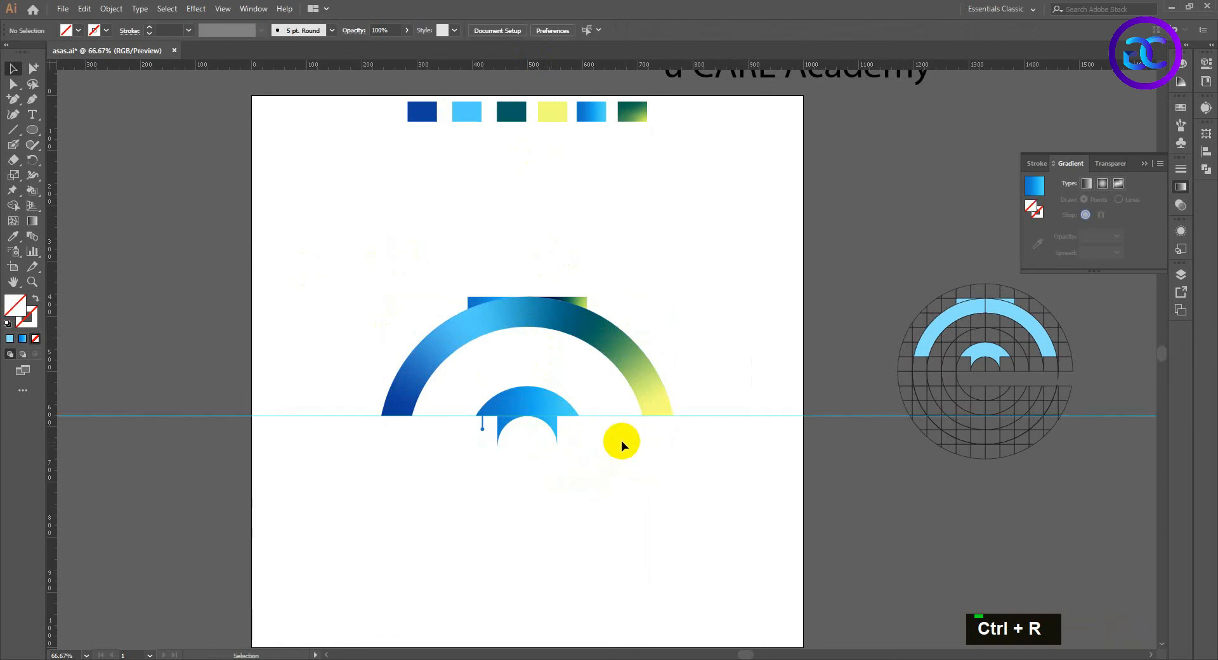
{"action": "scroll", "coordinate": [571, 435], "scroll_direction": "up", "scroll_amount": 1}
{"action": "double_click", "coordinate": [787, 406]}
{"action": "key", "text": "Delete"}
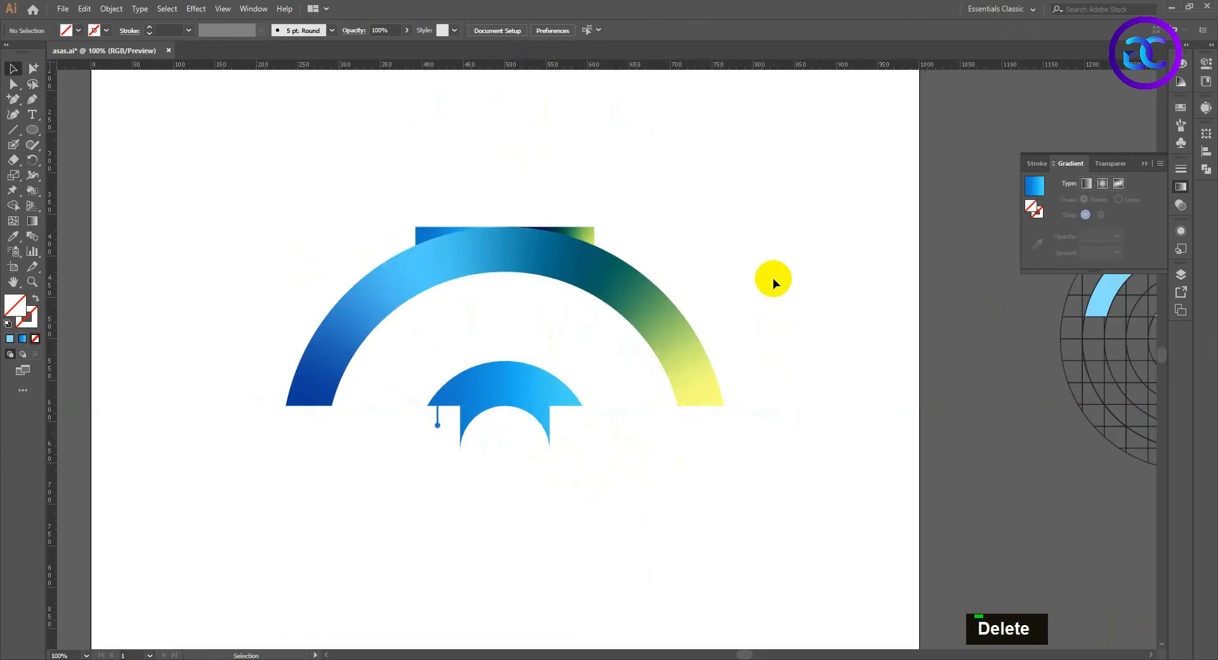
{"action": "scroll", "coordinate": [728, 283], "scroll_direction": "down", "scroll_amount": 1}
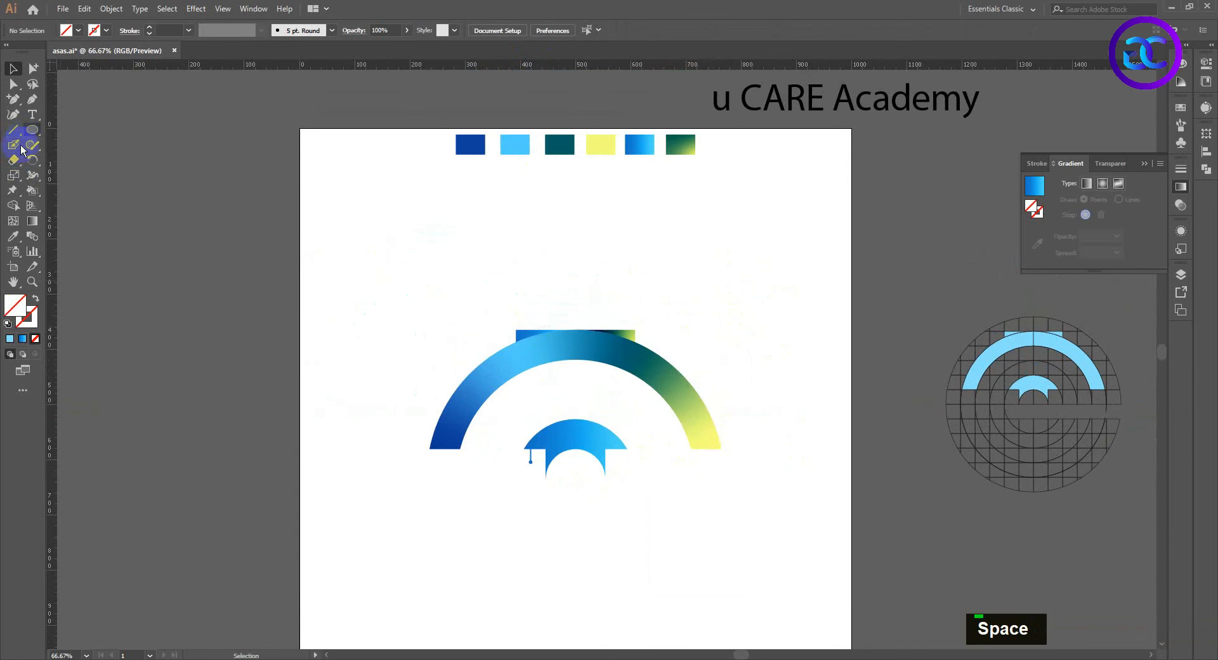
Step: Draw a closed three-point shape with one curved side, about 74 by 102 px, above the outer arc's left end using the Pen tool
{"action": "left_click", "coordinate": [32, 100]}
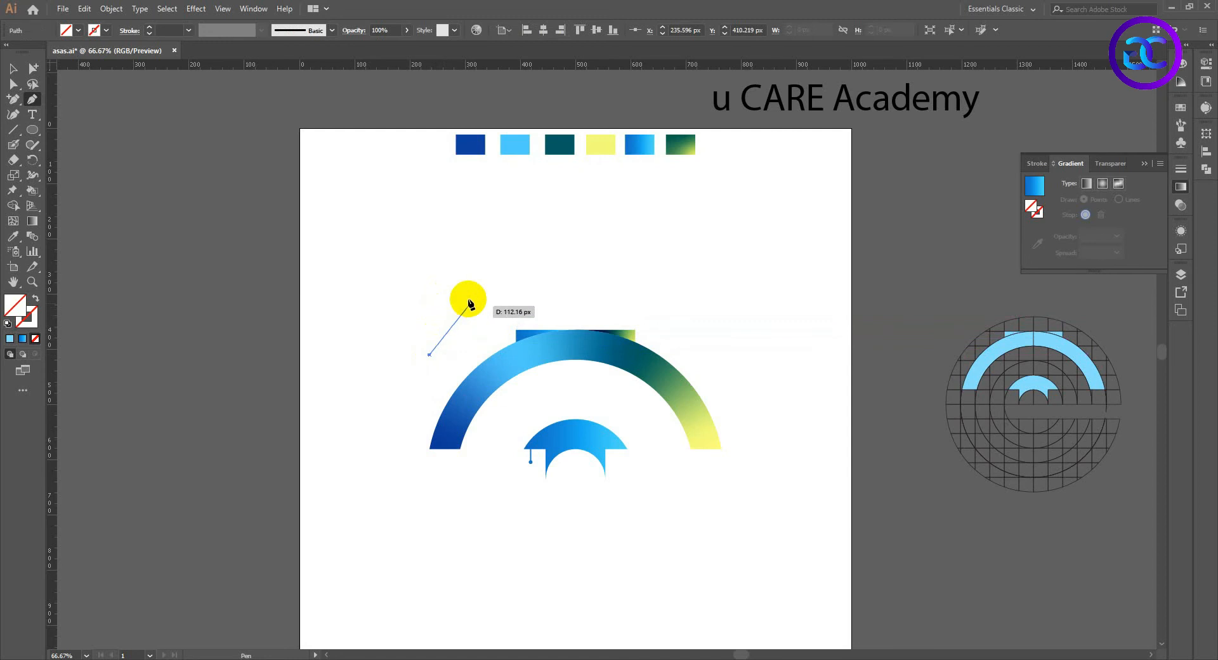
{"action": "left_click_drag", "start_coordinate": [489, 284], "coordinate": [505, 285]}
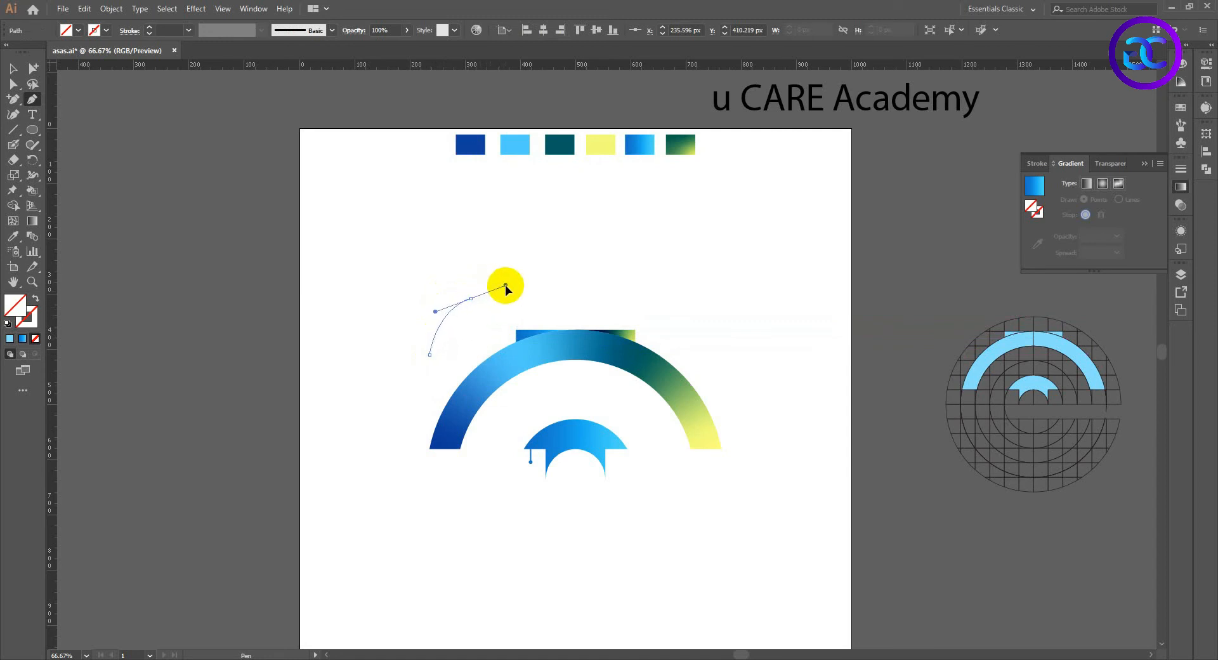
{"action": "left_click", "coordinate": [470, 299], "text": "alt"}
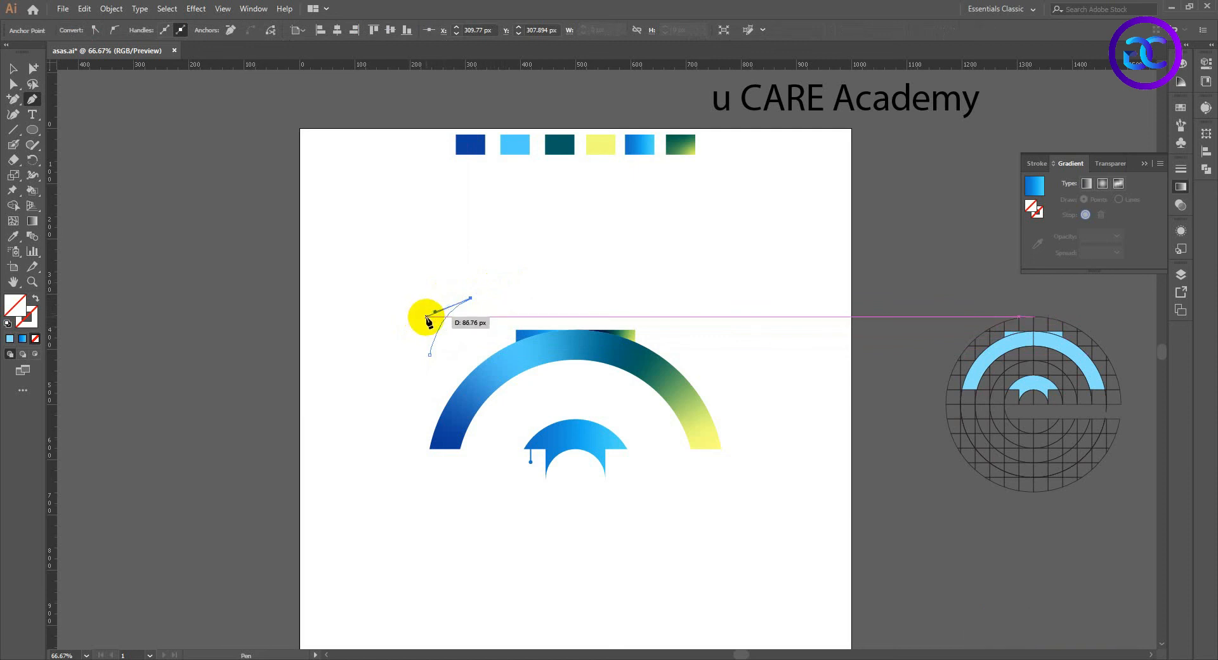
{"action": "left_click", "coordinate": [426, 317]}
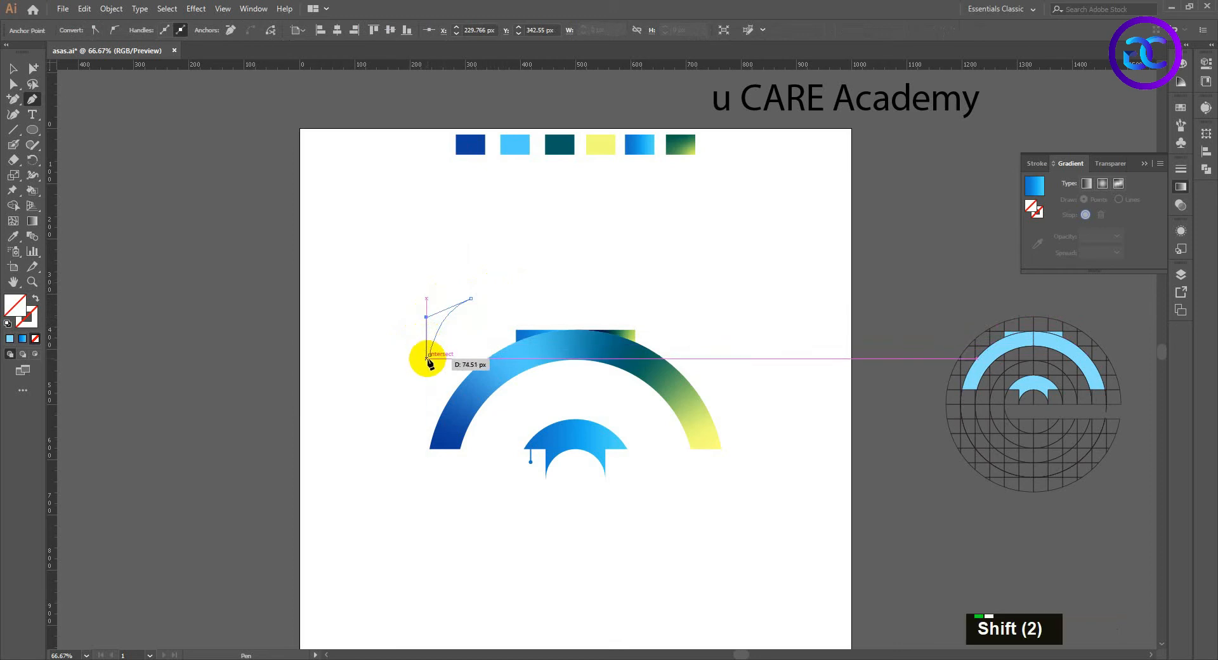
{"action": "key", "text": "ctrl+z"}
{"action": "scroll", "coordinate": [427, 342], "scroll_direction": "up", "scroll_amount": 1}
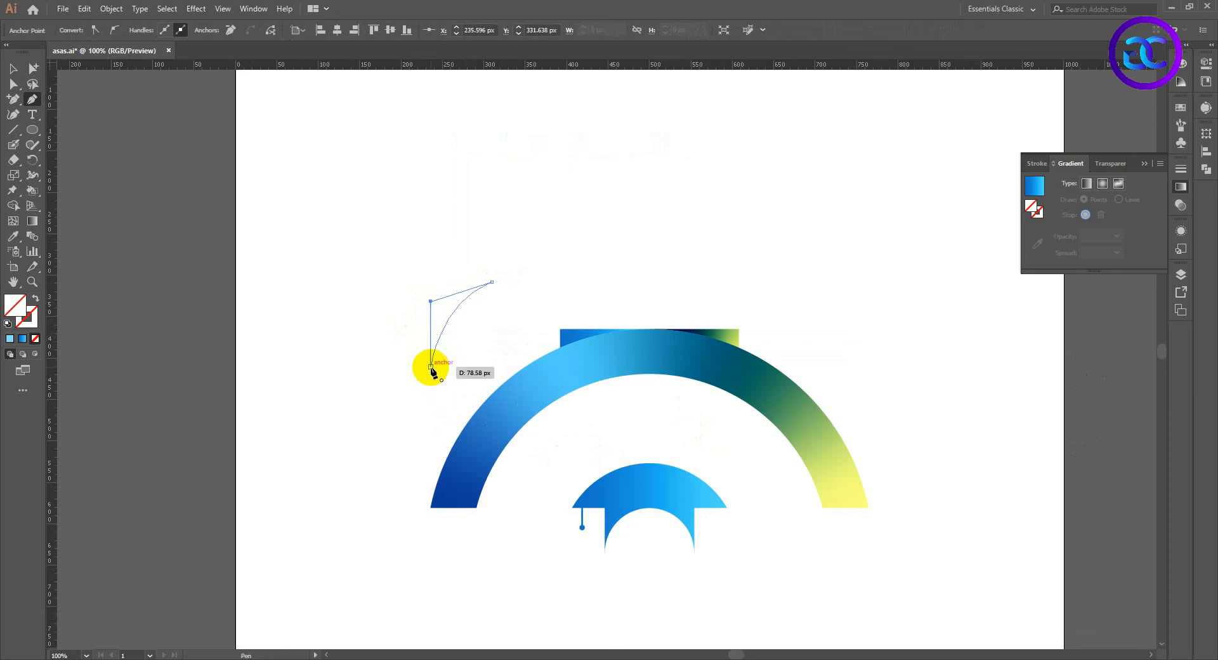
Step: Select the new curved shape and fill it with the blue gradient sampled from the inner arch
{"action": "left_click", "coordinate": [13, 69]}
{"action": "left_click", "coordinate": [228, 238]}
{"action": "left_click_drag", "start_coordinate": [399, 300], "coordinate": [458, 341]}
{"action": "left_click", "coordinate": [14, 236]}
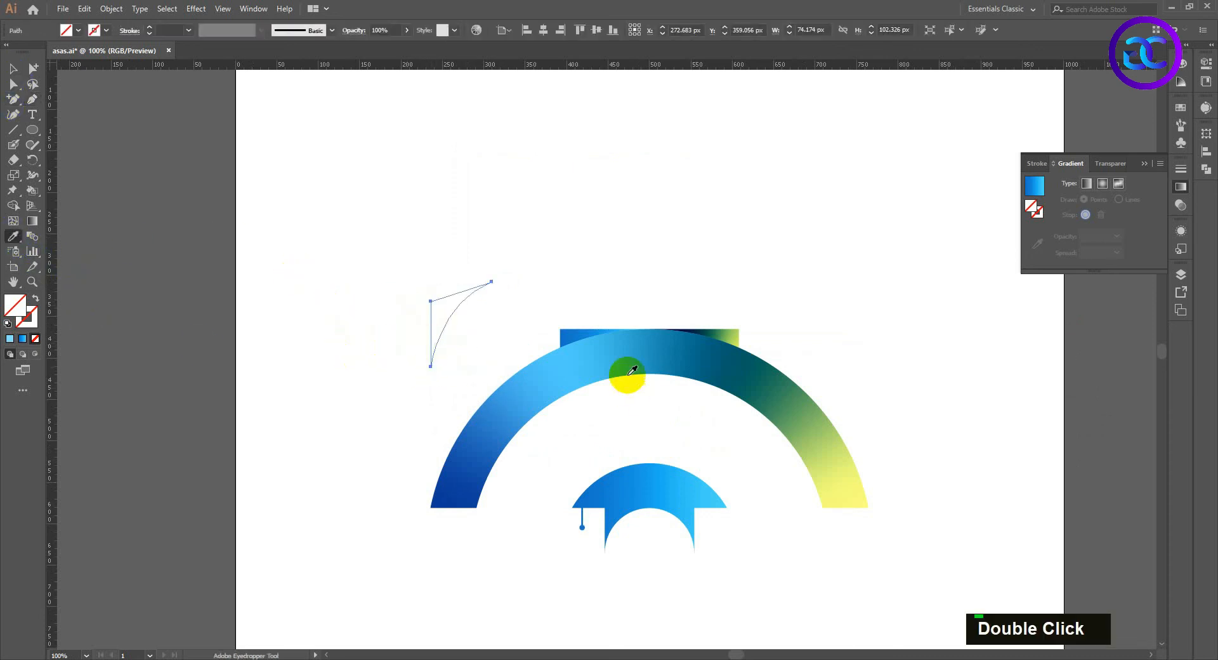
{"action": "left_click", "coordinate": [566, 356]}
{"action": "scroll", "coordinate": [512, 298], "scroll_direction": "down", "scroll_amount": 2, "text": "alt"}
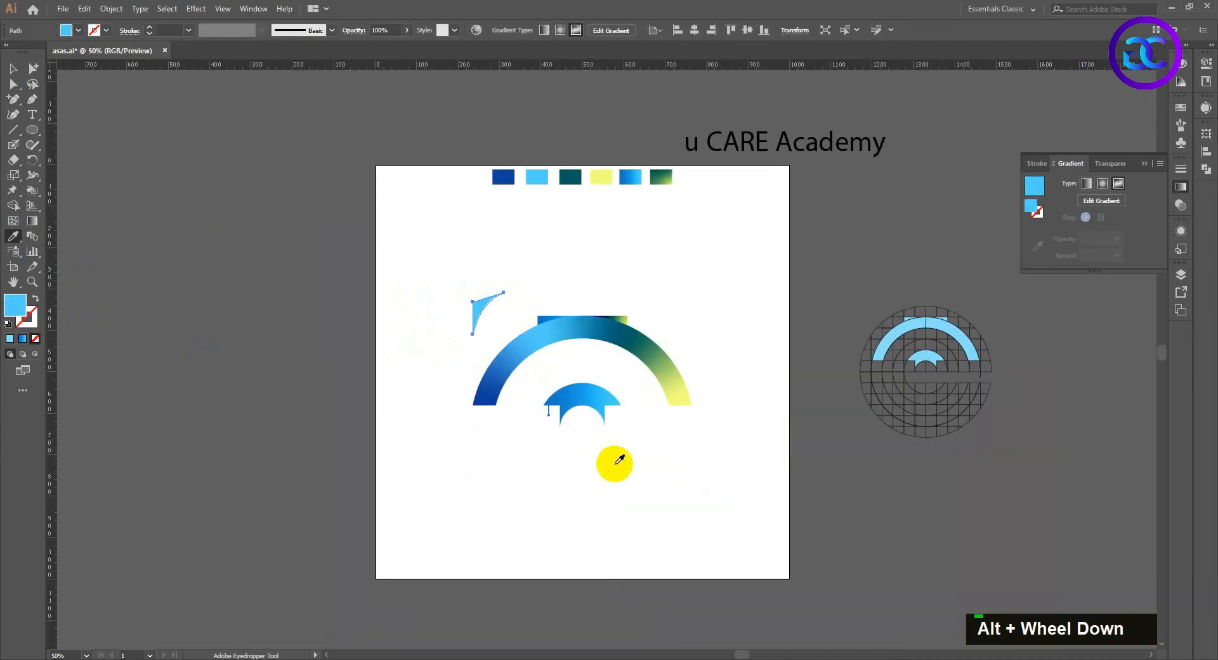
{"action": "left_click", "coordinate": [577, 406]}
{"action": "left_click", "coordinate": [13, 68]}
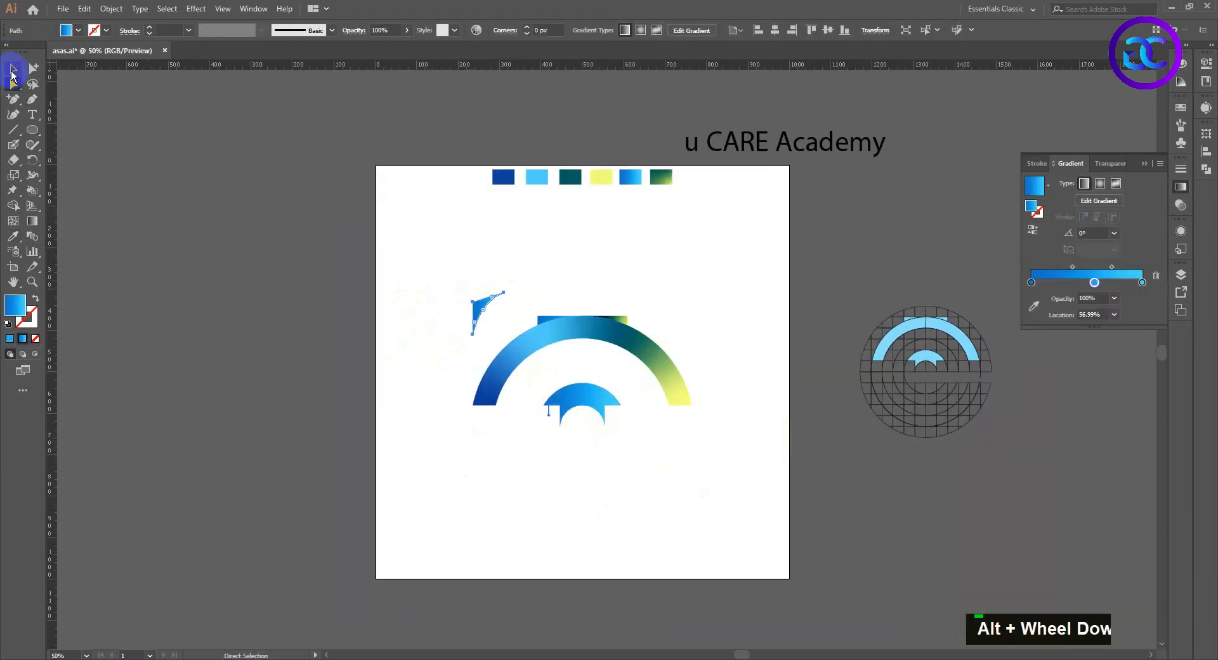
Step: Create a reflected copy of the curved shape across the vertical axis, place it against the original's straight left edge and deselect
{"action": "double_click", "coordinate": [432, 324]}
{"action": "scroll", "coordinate": [457, 304], "scroll_direction": "up", "scroll_amount": 2, "text": "alt"}
{"action": "right_click", "coordinate": [539, 280]}
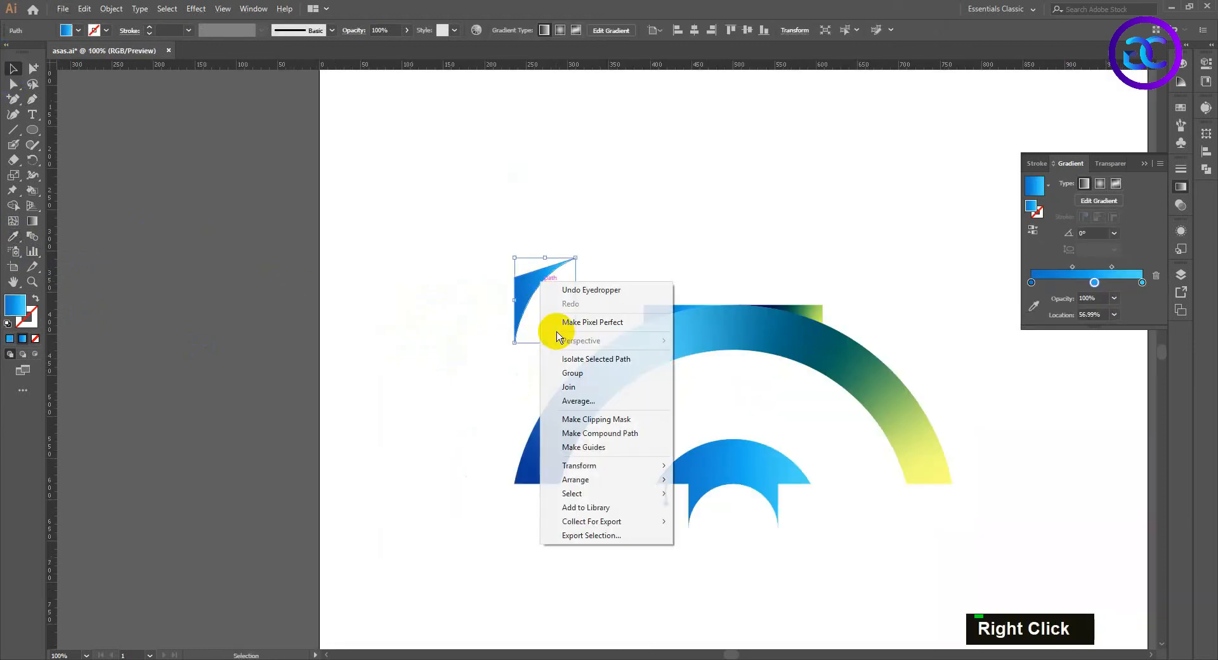
{"action": "mouse_move", "coordinate": [579, 466]}
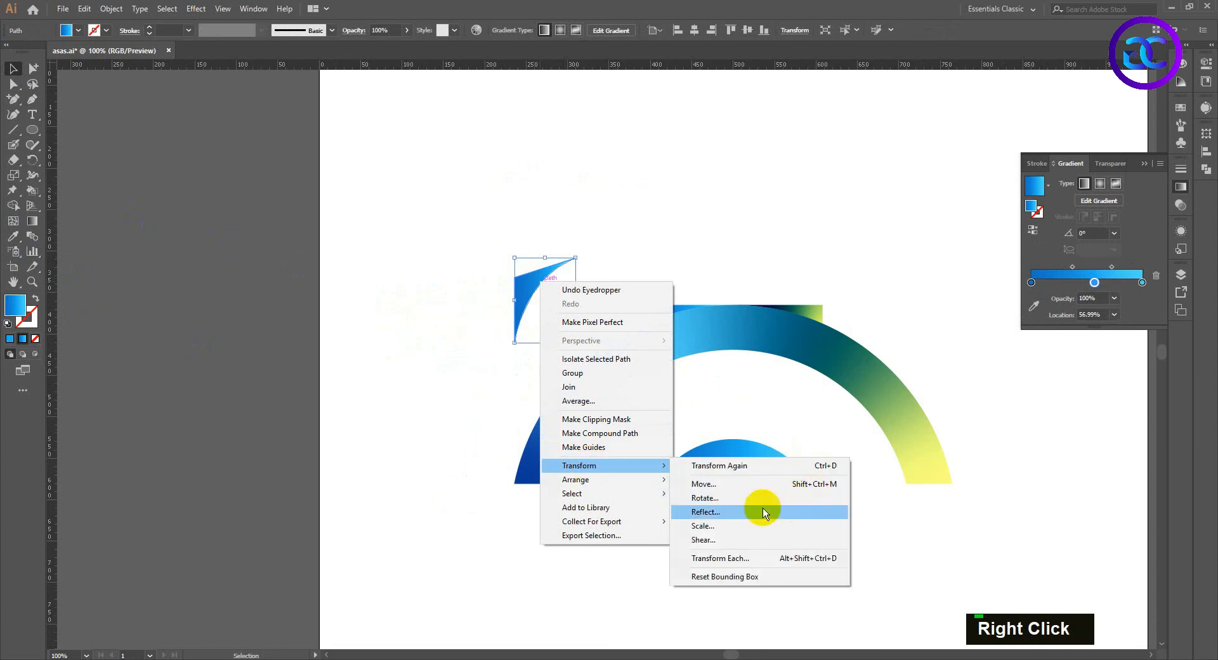
{"action": "left_click", "coordinate": [762, 510]}
{"action": "left_click", "coordinate": [764, 414]}
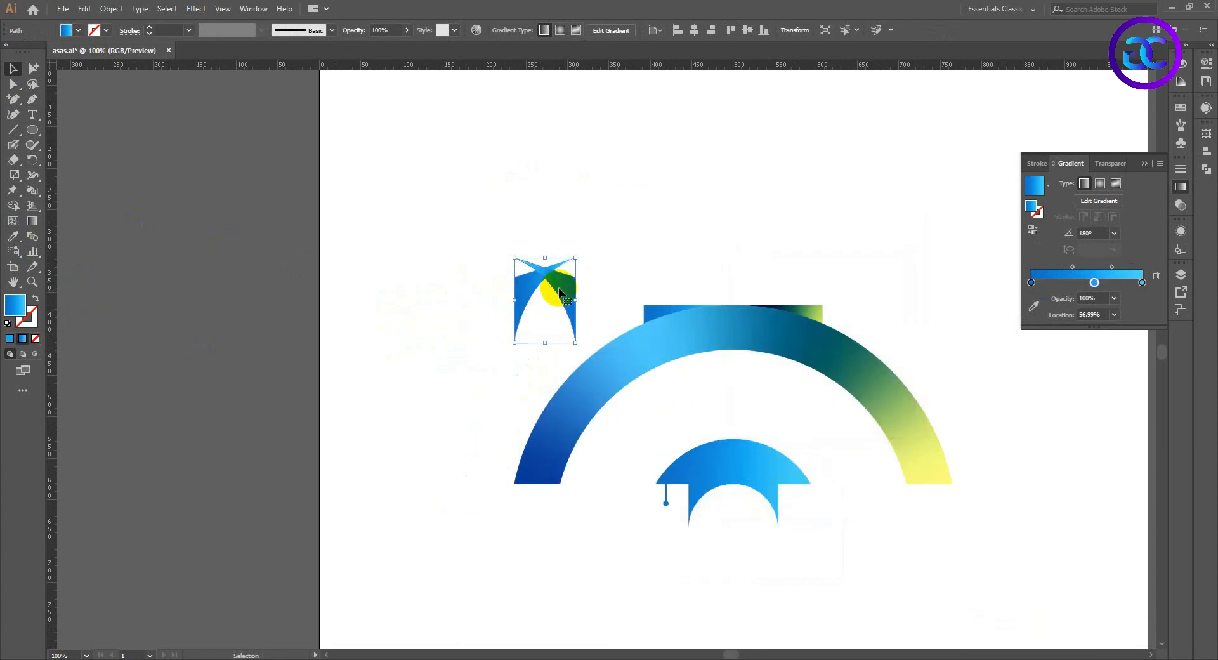
{"action": "left_click_drag", "start_coordinate": [498, 299], "coordinate": [498, 299]}
{"action": "left_click", "coordinate": [579, 318]}
Step: Draw a circle about 21 px in diameter above the notch of the mirrored figure as its head and deselect it
{"action": "key", "text": "space"}
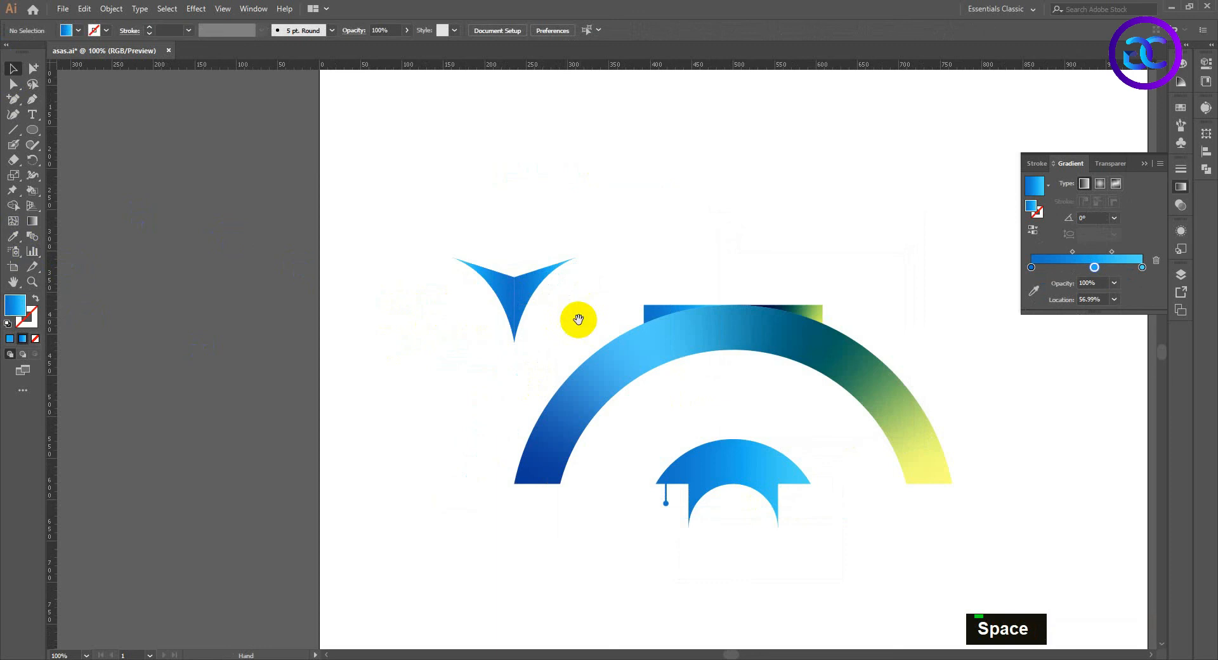
{"action": "right_click", "coordinate": [32, 130]}
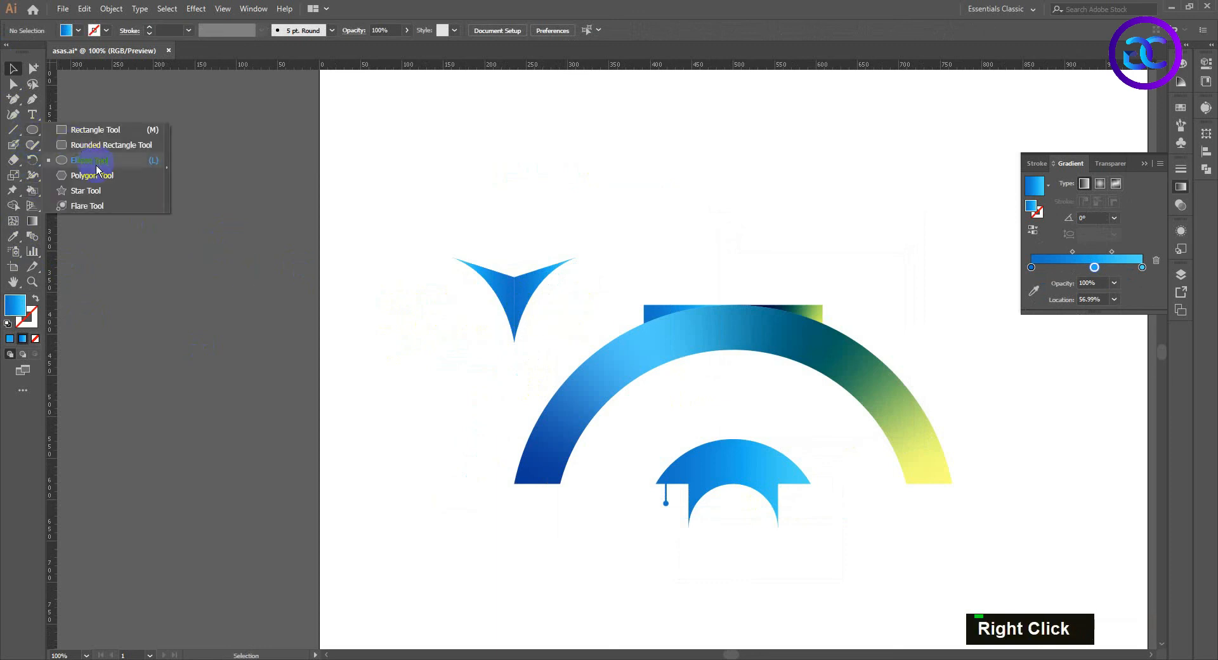
{"action": "left_click", "coordinate": [96, 162]}
{"action": "scroll", "coordinate": [549, 261], "scroll_direction": "up", "scroll_amount": 5}
{"action": "left_click_drag", "start_coordinate": [526, 219], "coordinate": [543, 236]}
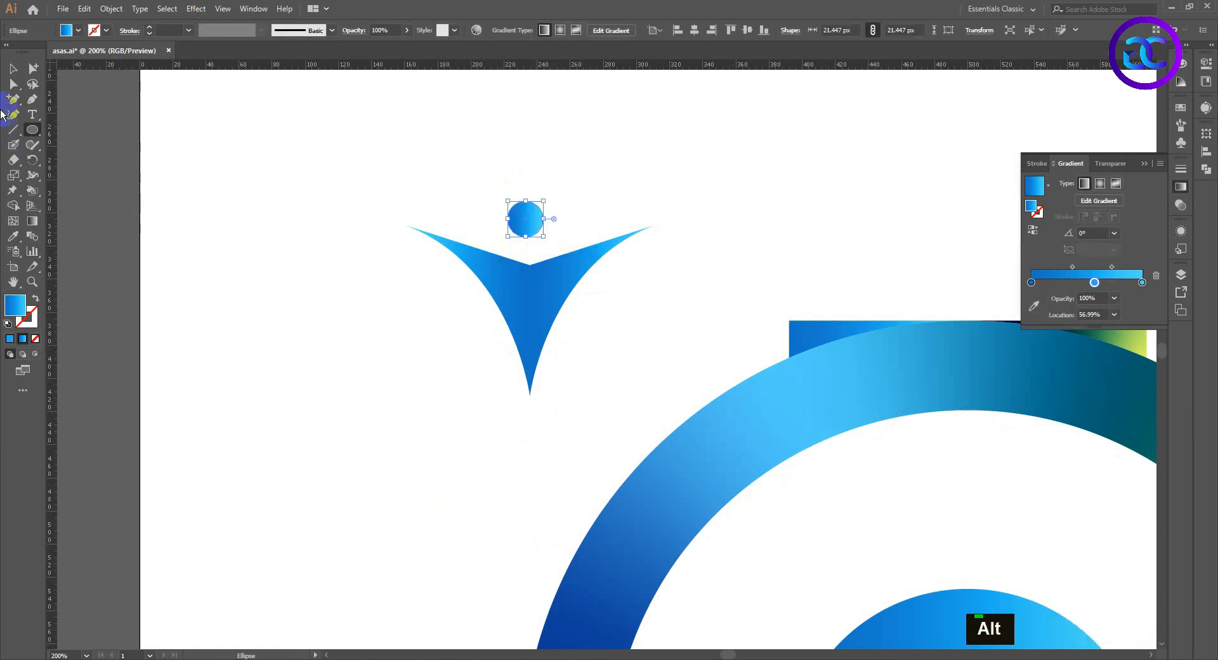
{"action": "left_click", "coordinate": [12, 69]}
{"action": "left_click", "coordinate": [250, 227]}
Step: Unite the figure's two mirrored halves into a single shape and put away the Pathfinder and Gradient settings
{"action": "left_click_drag", "start_coordinate": [530, 282], "coordinate": [462, 291]}
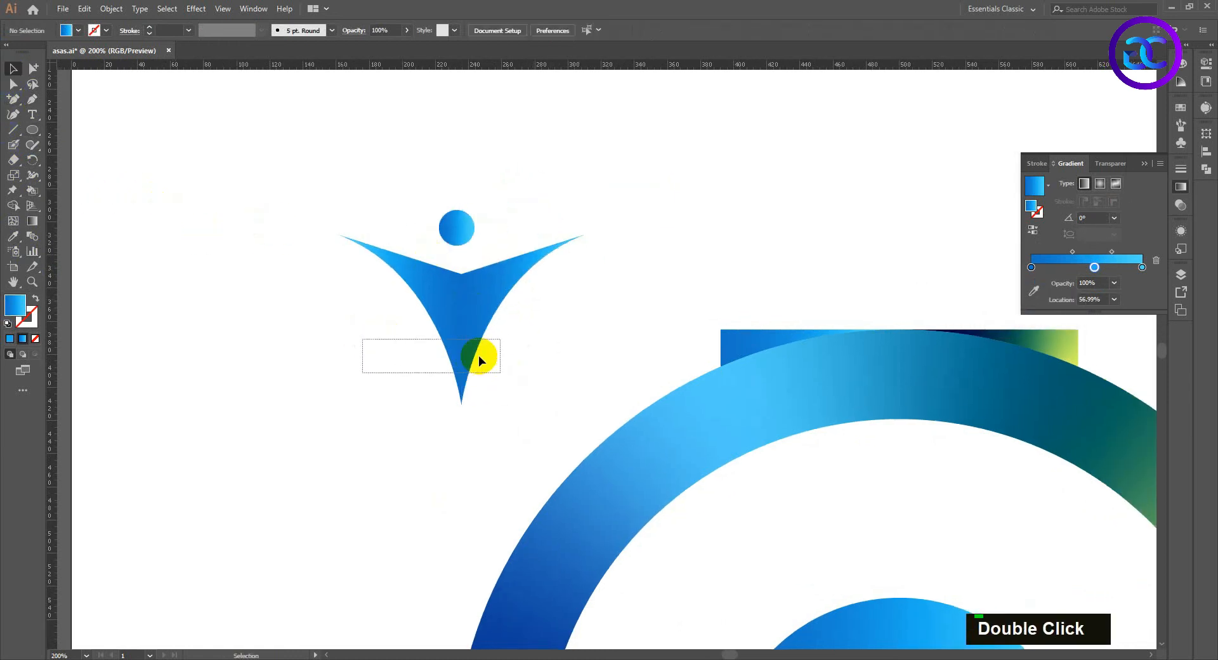
{"action": "left_click_drag", "start_coordinate": [478, 358], "coordinate": [480, 359]}
{"action": "left_click", "coordinate": [1204, 170]}
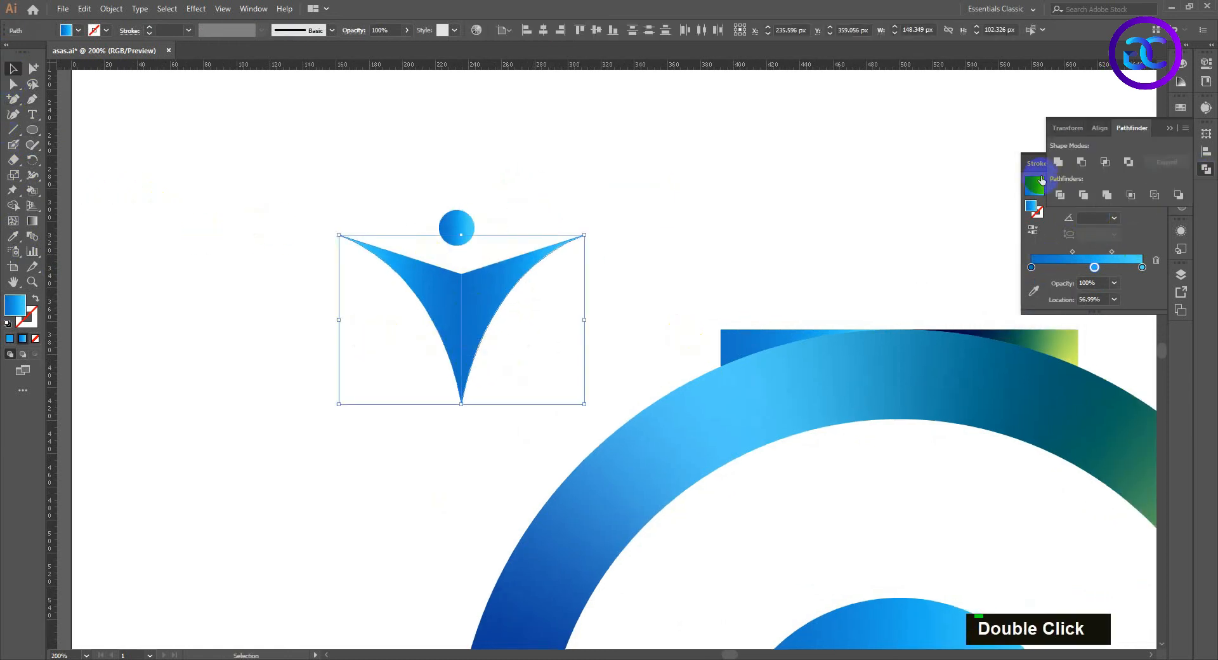
{"action": "left_click", "coordinate": [1202, 170]}
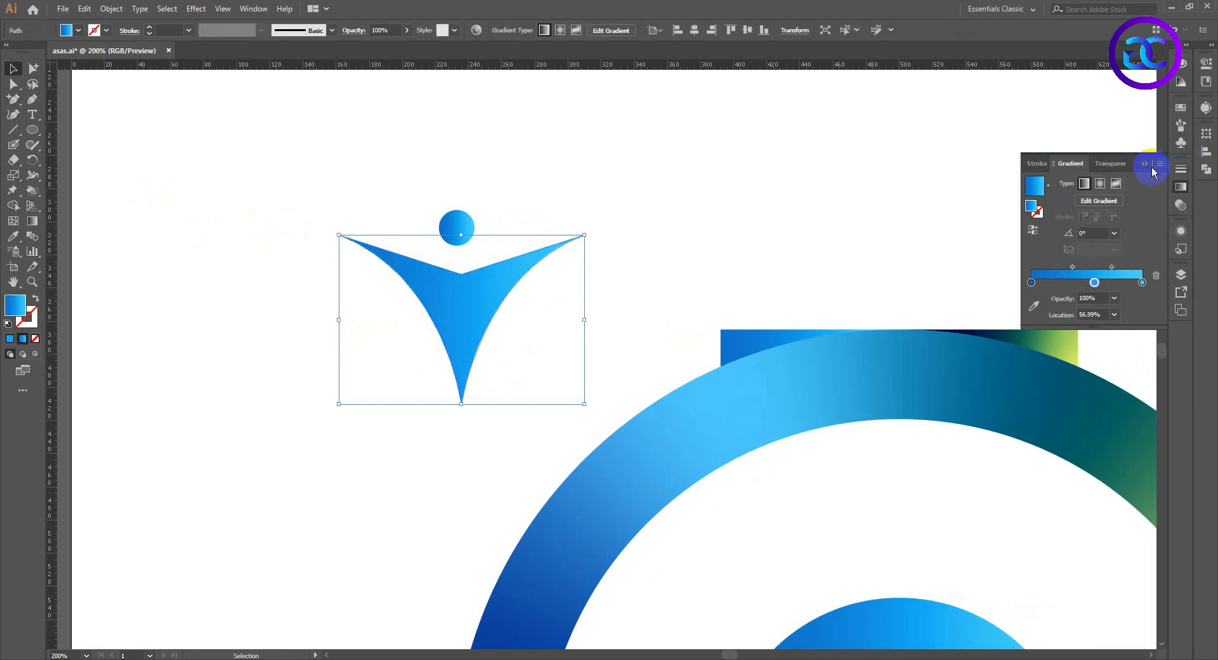
{"action": "left_click", "coordinate": [1142, 165]}
Step: Centre the head circle horizontally over the figure's body
{"action": "left_click", "coordinate": [486, 231]}
{"action": "left_click", "coordinate": [451, 249]}
{"action": "left_click", "coordinate": [482, 302], "text": "shift"}
Step: Select the head circle together with the body and group them
{"action": "mouse_move", "coordinate": [413, 185]}
{"action": "left_mouse_down"}
{"action": "mouse_move", "coordinate": [500, 352]}
{"action": "mouse_move", "coordinate": [410, 183]}
{"action": "left_mouse_up"}
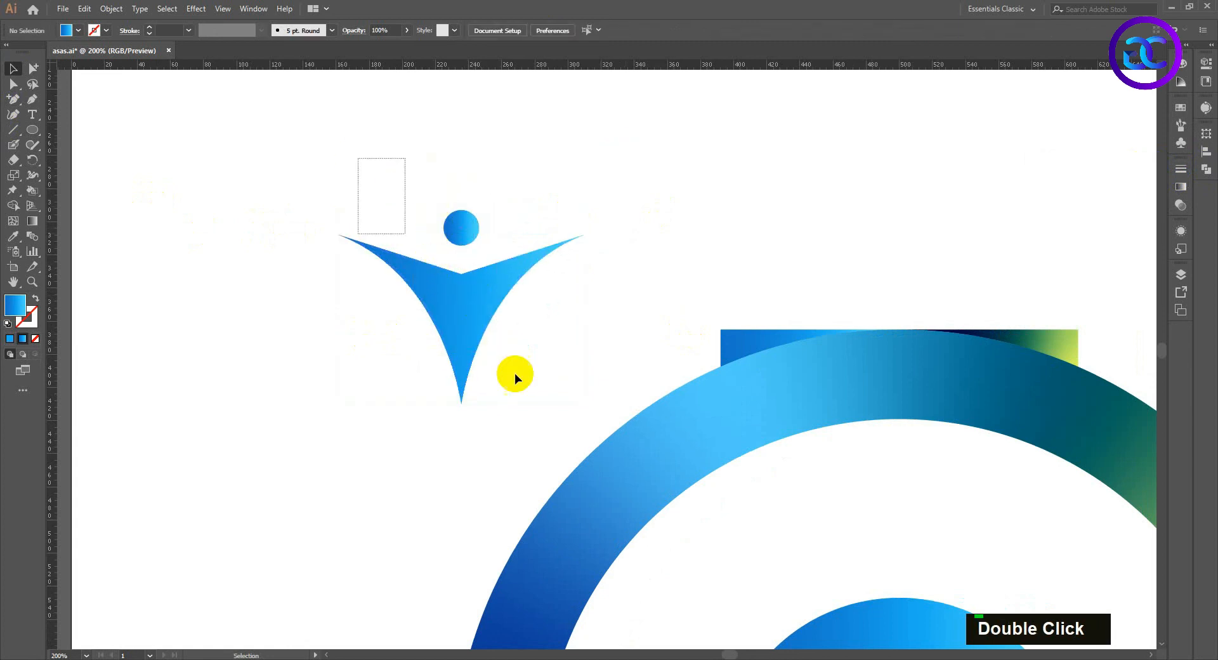
{"action": "left_click_drag", "start_coordinate": [515, 373], "coordinate": [515, 375]}
{"action": "right_click", "coordinate": [459, 246]}
{"action": "left_click", "coordinate": [491, 324]}
{"action": "left_click", "coordinate": [558, 273]}
Step: Move the grouped figure onto the crown of the outer arc and centre it horizontally on the arches
{"action": "scroll", "coordinate": [559, 274], "scroll_direction": "down", "scroll_amount": 1}
{"action": "left_click_drag", "start_coordinate": [559, 275], "coordinate": [689, 302]}
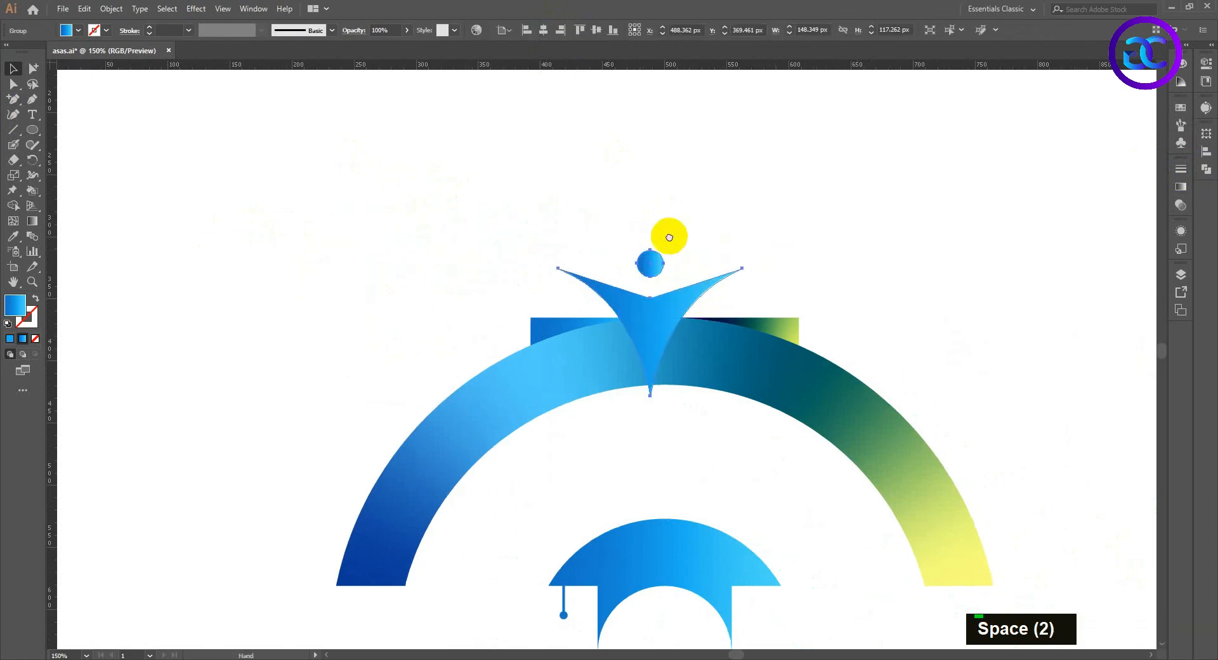
{"action": "left_click_drag", "start_coordinate": [669, 238], "coordinate": [609, 325]}
{"action": "scroll", "coordinate": [608, 324], "scroll_direction": "up", "scroll_amount": 2, "text": "alt"}
{"action": "left_click", "coordinate": [580, 344], "text": "shift"}
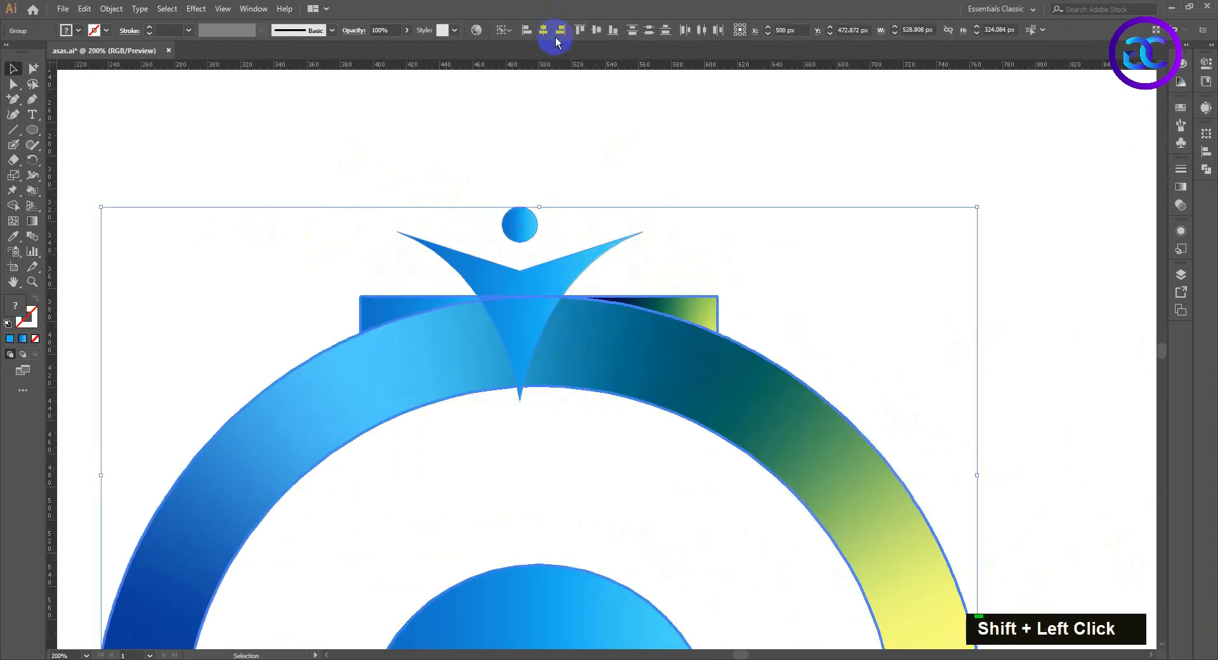
{"action": "double_click", "coordinate": [577, 250]}
Step: Shift the grouped figure straight up a few pixels along the arc's centre line and deselect it
{"action": "scroll", "coordinate": [560, 291], "scroll_direction": "up", "scroll_amount": 1, "text": "alt"}
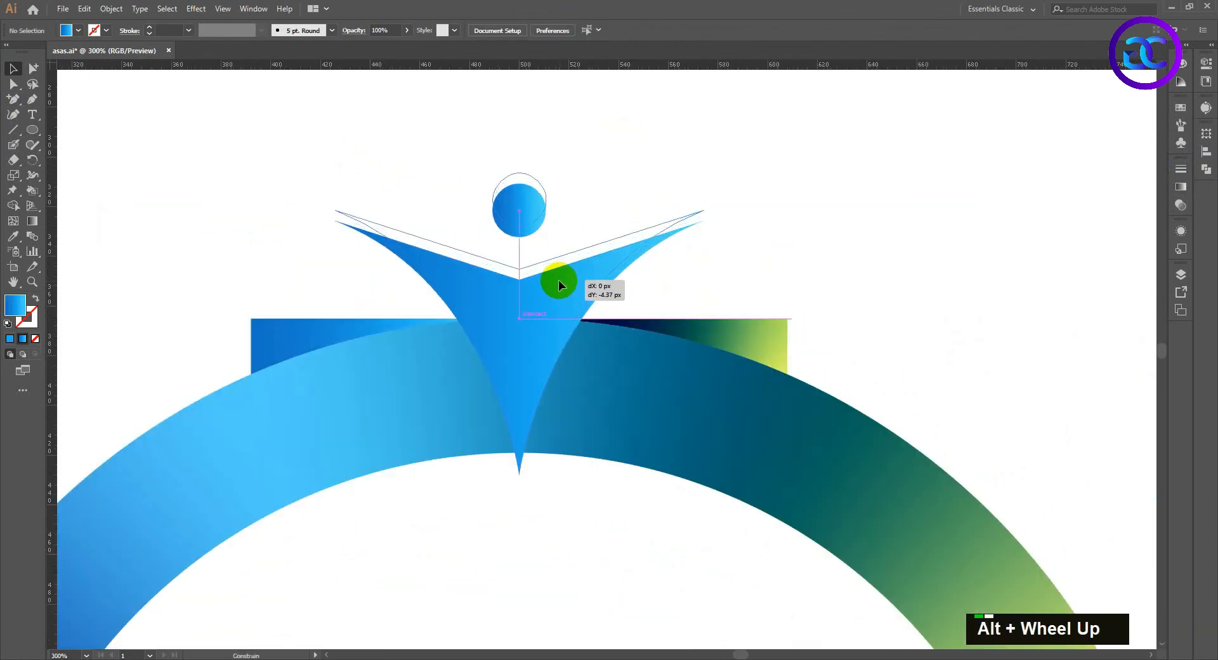
{"action": "left_click", "coordinate": [558, 280]}
{"action": "left_click_drag", "start_coordinate": [636, 177], "coordinate": [666, 174]}
{"action": "double_click", "coordinate": [645, 268]}
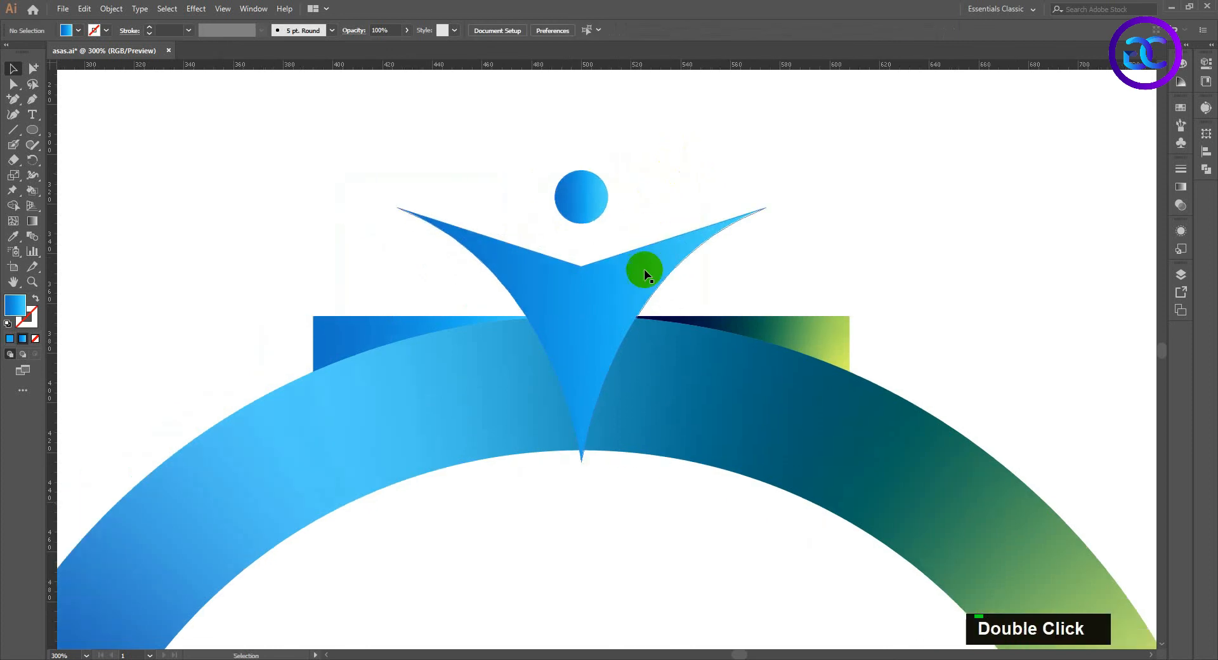
Step: Raise the grouped figure slightly more so its pointed tip sits closer to the outer arc's inner edge
{"action": "scroll", "coordinate": [624, 264], "scroll_direction": "down", "scroll_amount": 2, "text": "alt"}
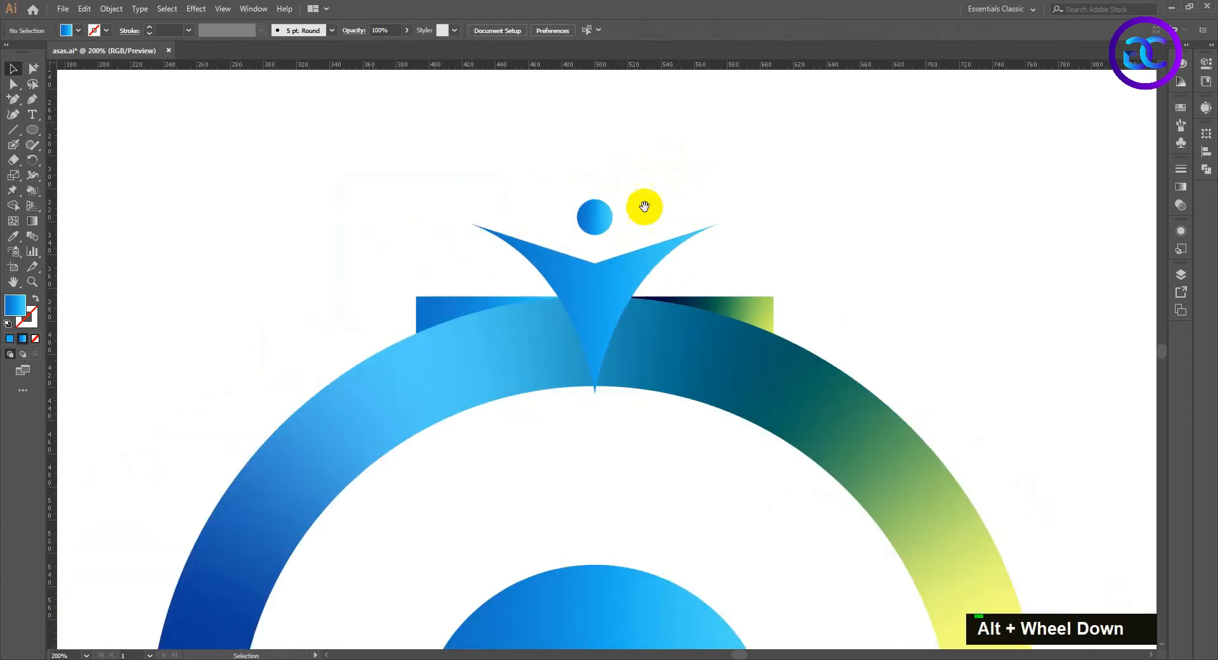
{"action": "left_click_drag", "start_coordinate": [660, 252], "coordinate": [661, 258]}
{"action": "scroll", "coordinate": [693, 155], "scroll_direction": "down", "scroll_amount": 1, "text": "alt"}
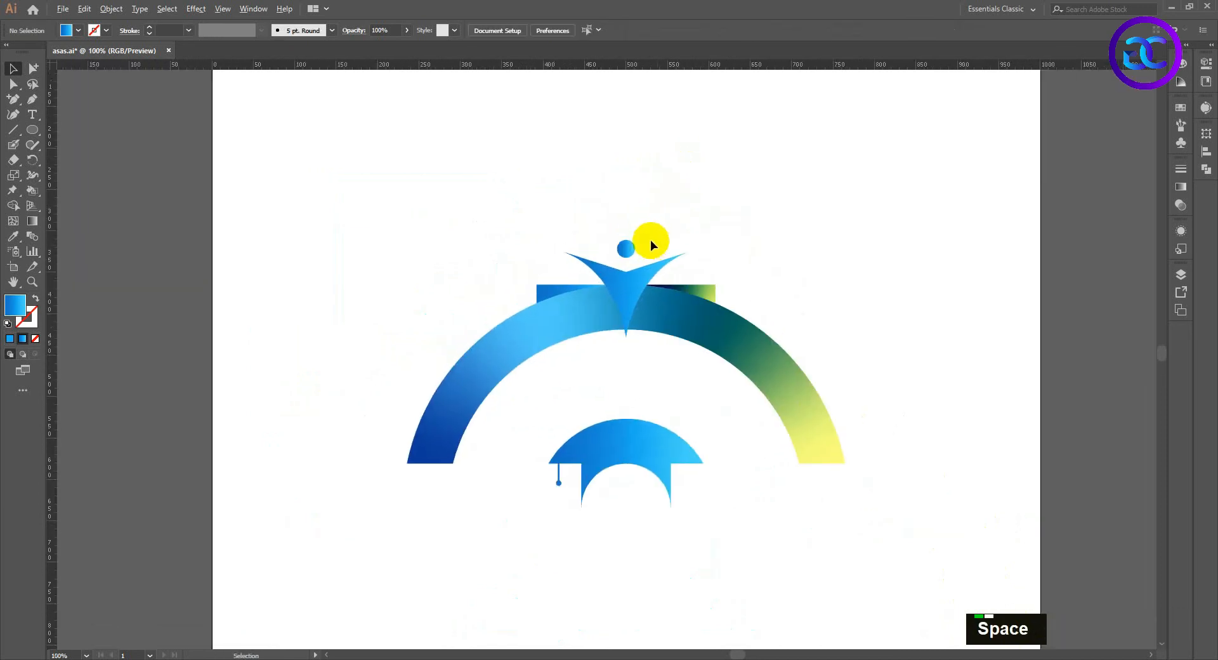
{"action": "scroll", "coordinate": [649, 240], "scroll_direction": "down", "scroll_amount": 1, "text": "alt"}
{"action": "scroll", "coordinate": [655, 246], "scroll_direction": "up", "scroll_amount": 2, "text": "alt"}
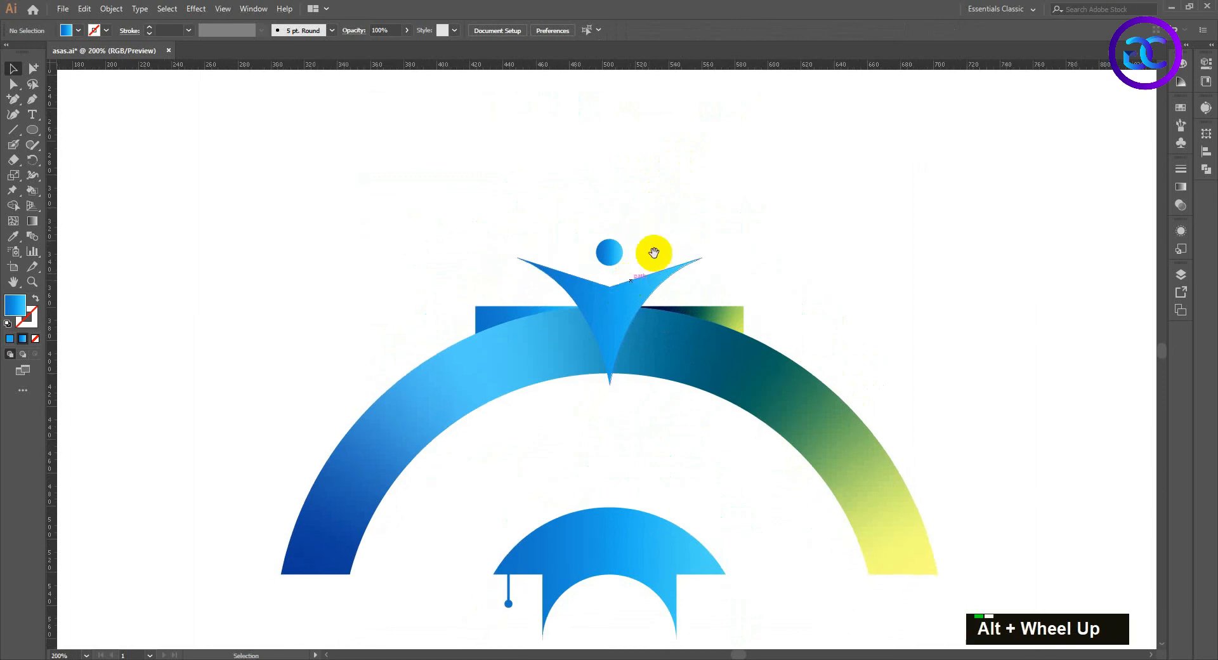
{"action": "left_click", "coordinate": [619, 287]}
{"action": "left_click_drag", "start_coordinate": [620, 293], "coordinate": [616, 282]}
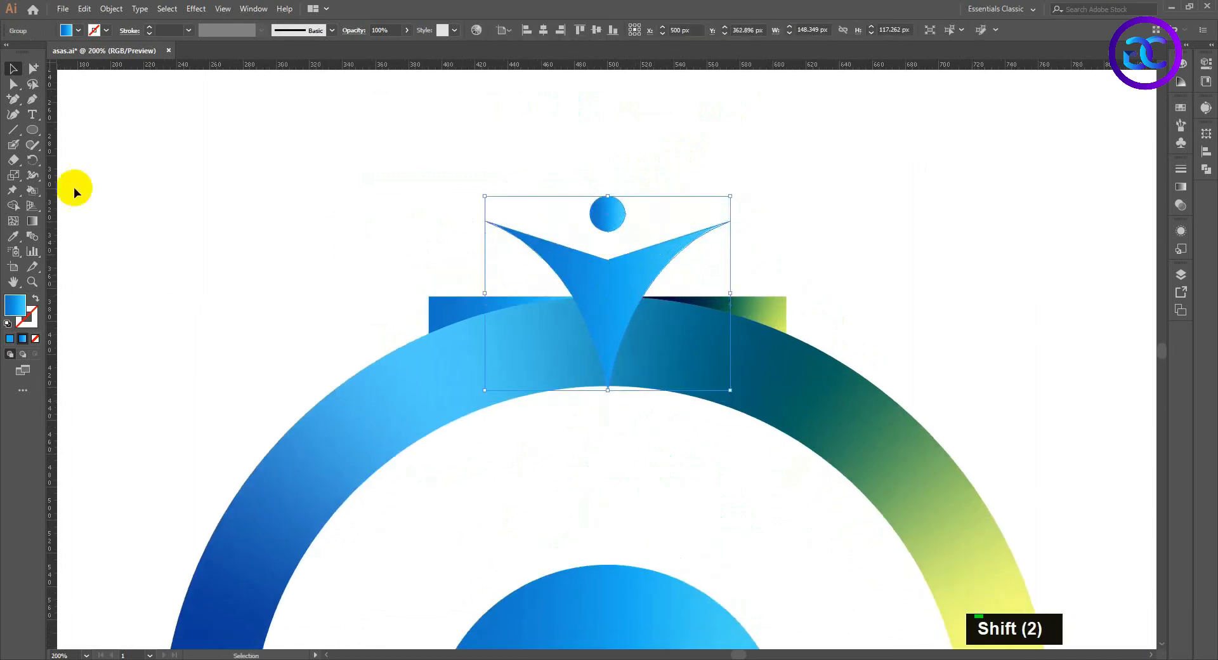
{"action": "left_click", "coordinate": [74, 191]}
Step: Draw a horizontal line about 312 px long across the figure along the upper edge of the arc's flat cap
{"action": "left_click", "coordinate": [13, 129]}
{"action": "left_click_drag", "start_coordinate": [418, 297], "coordinate": [935, 296]}
{"action": "key", "text": "v"}
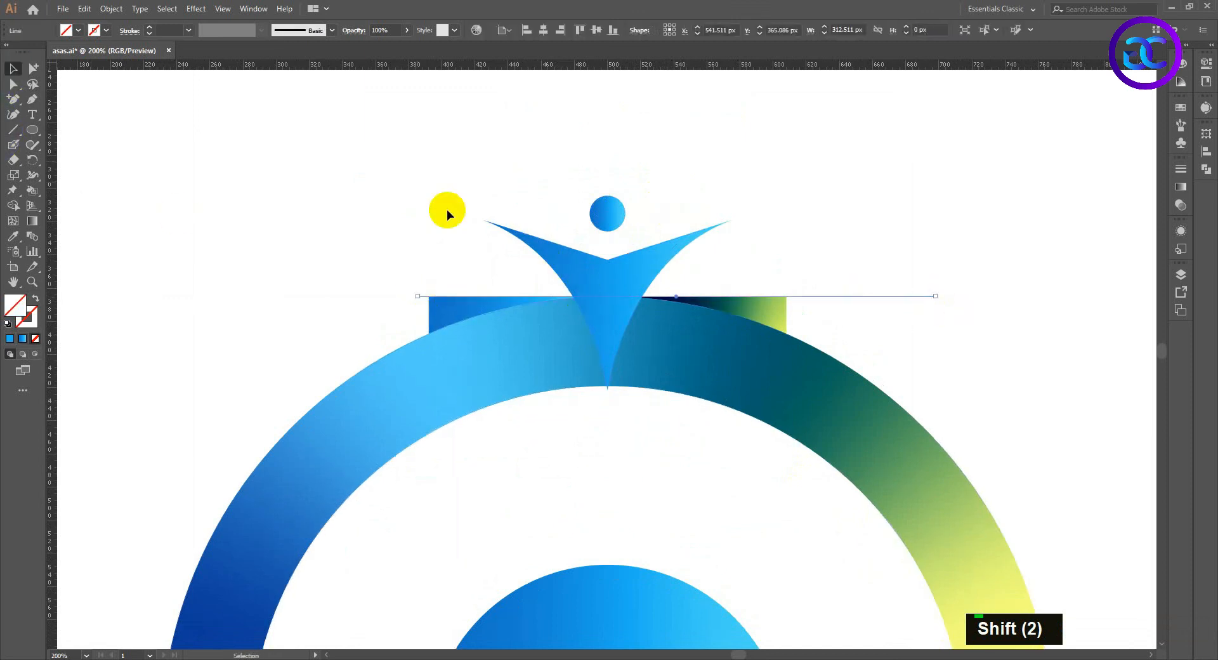
Step: Remove the figure's point below the horizontal line with the Shape Builder tool and delete the line
{"action": "left_click", "coordinate": [633, 273], "text": "shift"}
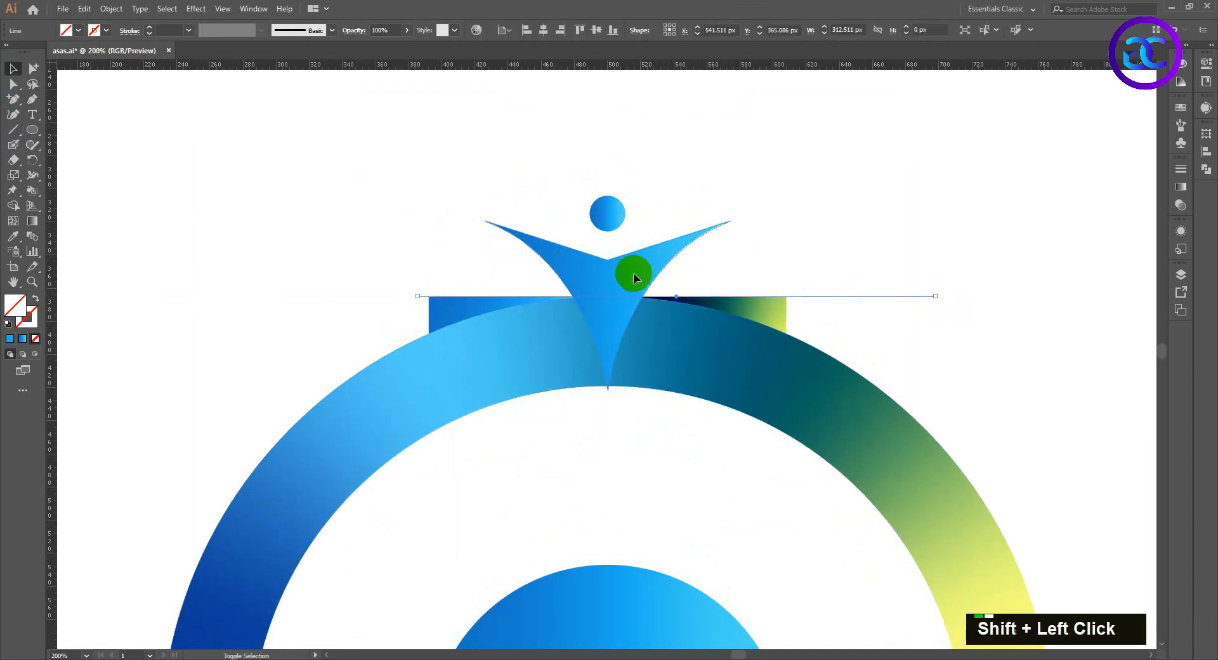
{"action": "left_click", "coordinate": [13, 204]}
{"action": "left_click", "coordinate": [602, 343], "text": "alt"}
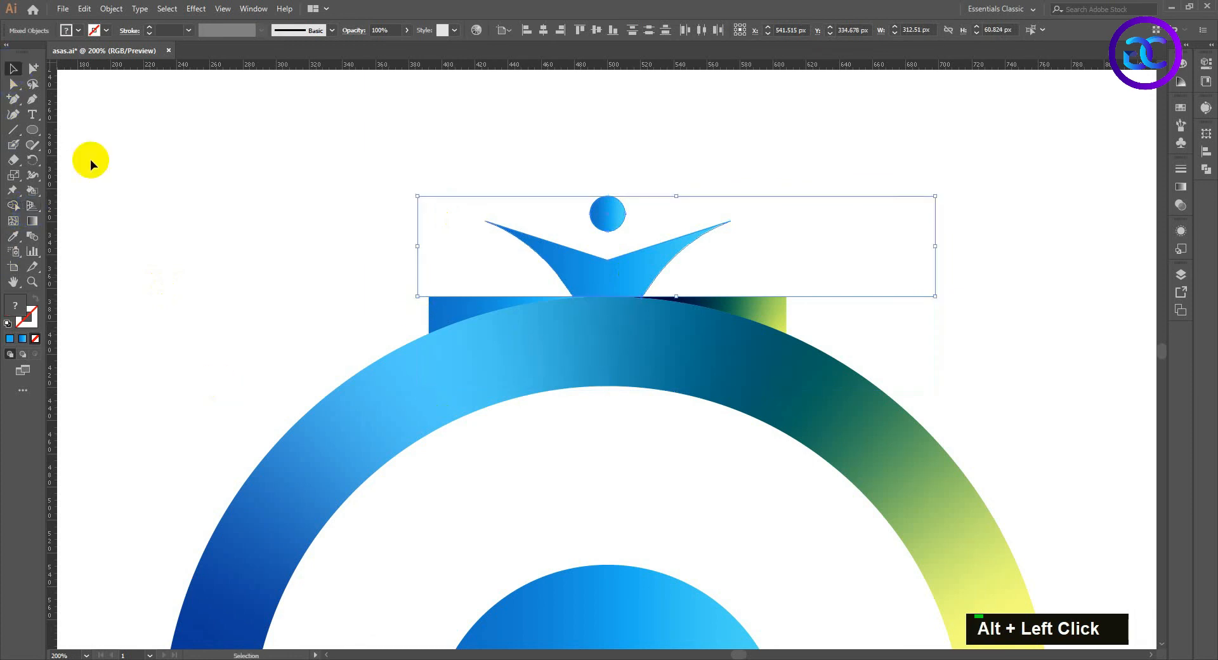
{"action": "left_click", "coordinate": [873, 253]}
{"action": "left_click_drag", "start_coordinate": [913, 259], "coordinate": [844, 333]}
{"action": "key", "text": "Delete"}
Step: Nudge the trimmed figure up 3 px to leave a gap above the flat cap
{"action": "left_click", "coordinate": [597, 276]}
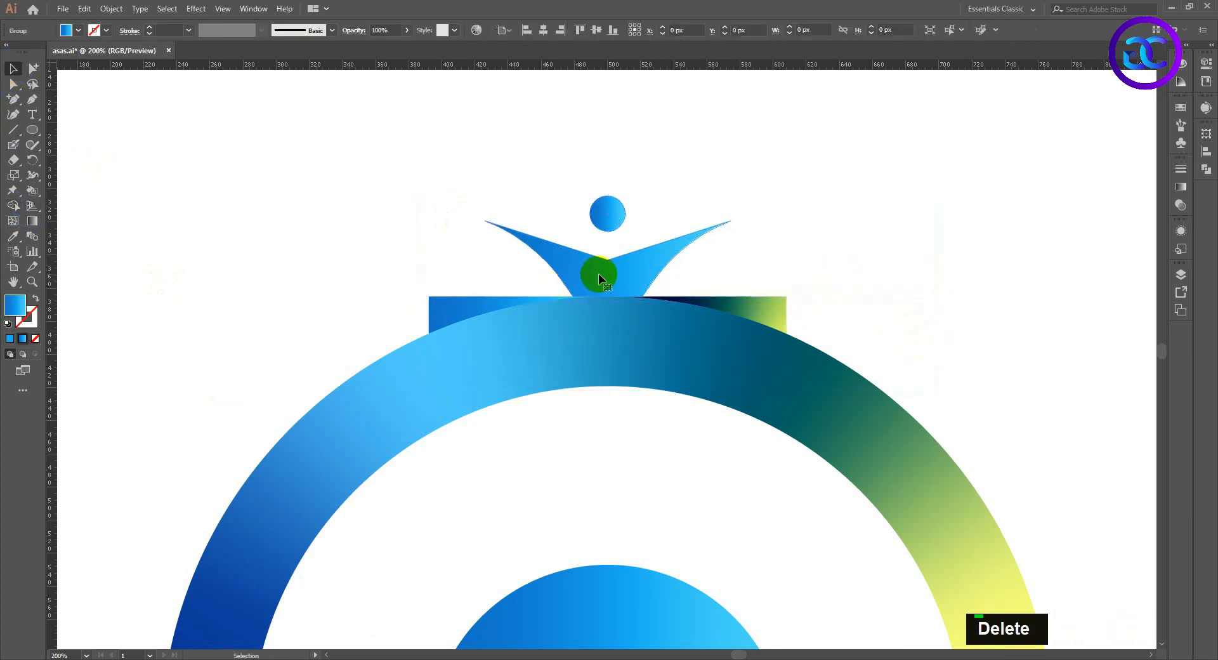
{"action": "key", "text": "Up"}
{"action": "key", "text": "Up"}
{"action": "key", "text": "Up"}
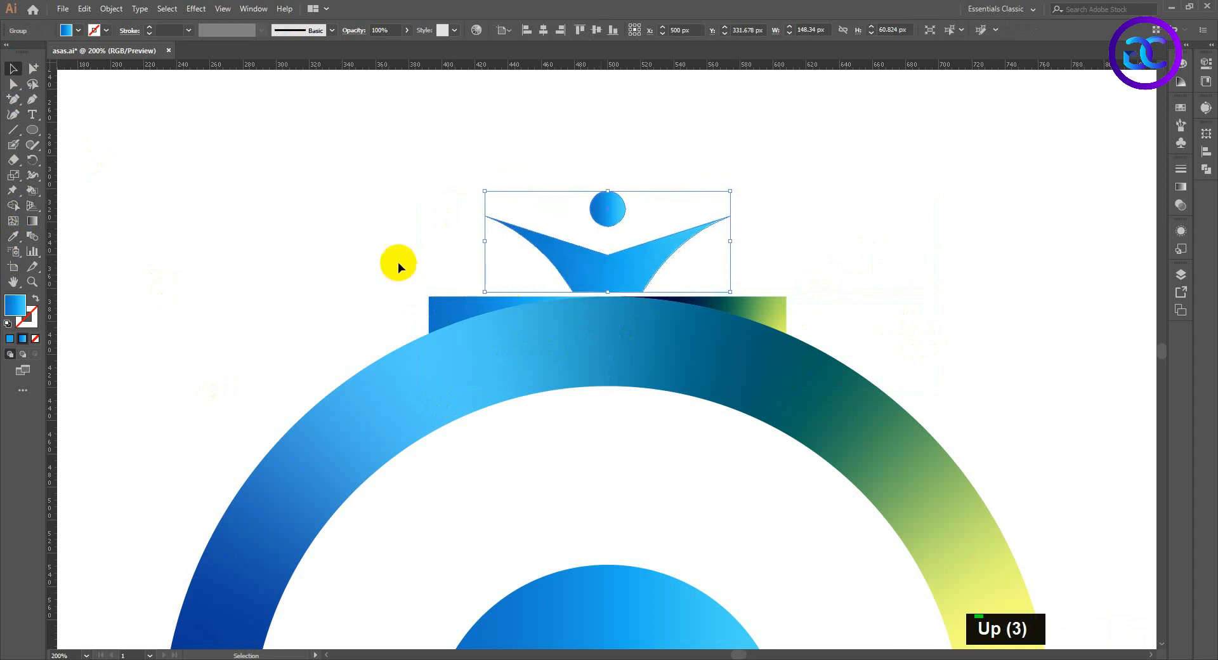
Step: Ungroup the outer arc, its flat cap pieces and the inner arch
{"action": "left_click", "coordinate": [445, 292]}
{"action": "left_click", "coordinate": [450, 298]}
{"action": "right_click", "coordinate": [645, 318]}
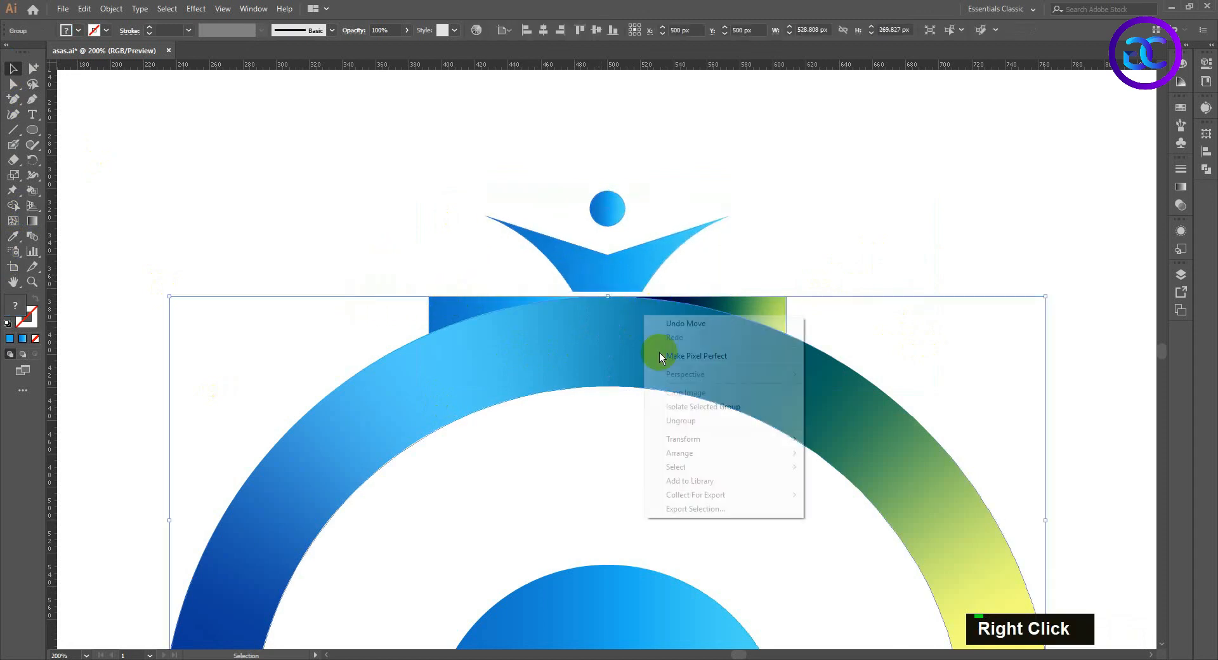
{"action": "left_click", "coordinate": [689, 420]}
{"action": "left_click", "coordinate": [831, 175]}
Step: Round the outer upper corners of both cap pieces to a 22.44 px radius and deselect them
{"action": "left_click", "coordinate": [454, 307]}
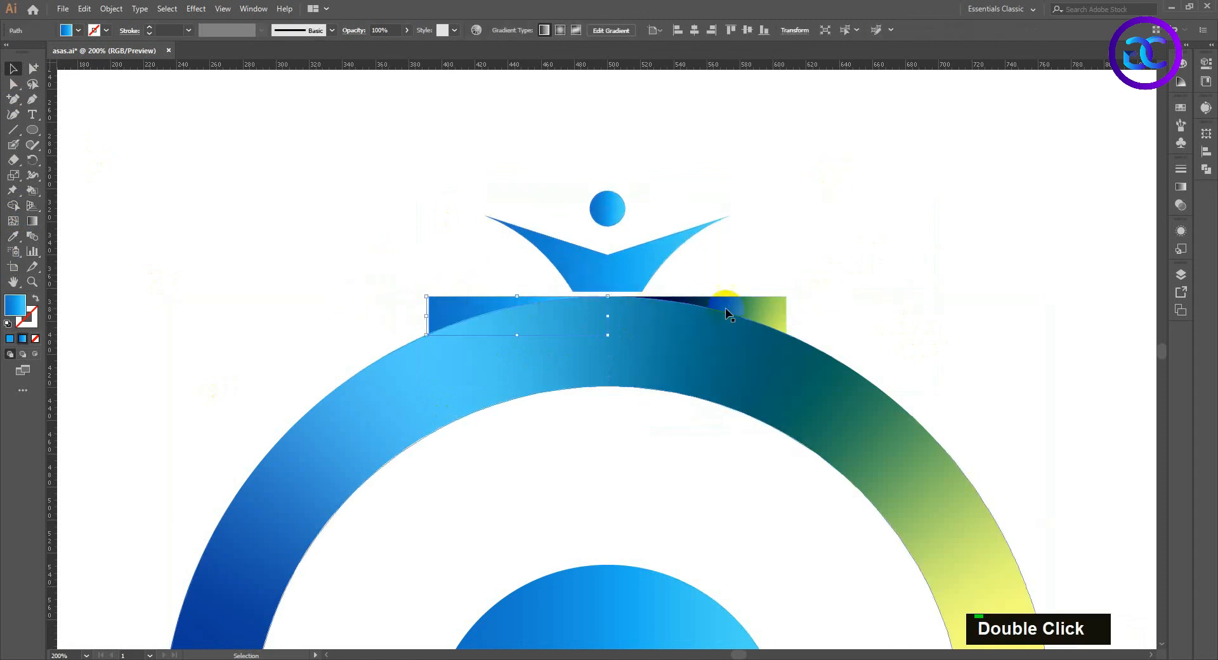
{"action": "left_click", "coordinate": [725, 307], "text": "shift"}
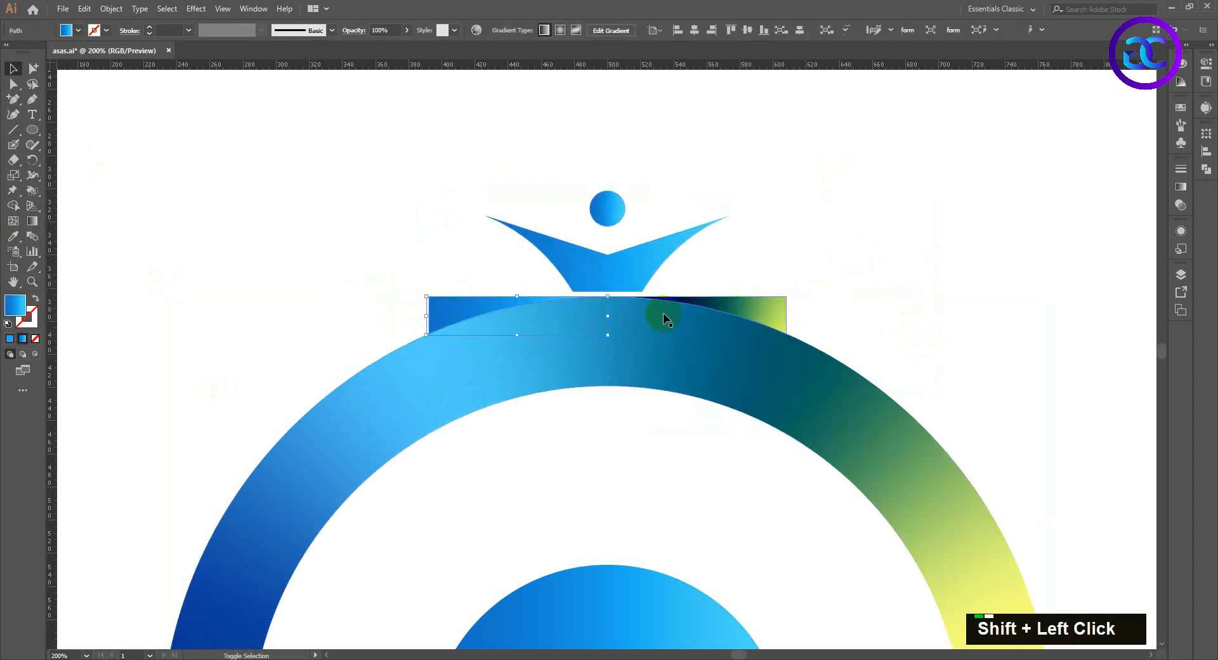
{"action": "left_click", "coordinate": [14, 84]}
{"action": "left_click_drag", "start_coordinate": [437, 307], "coordinate": [479, 368]}
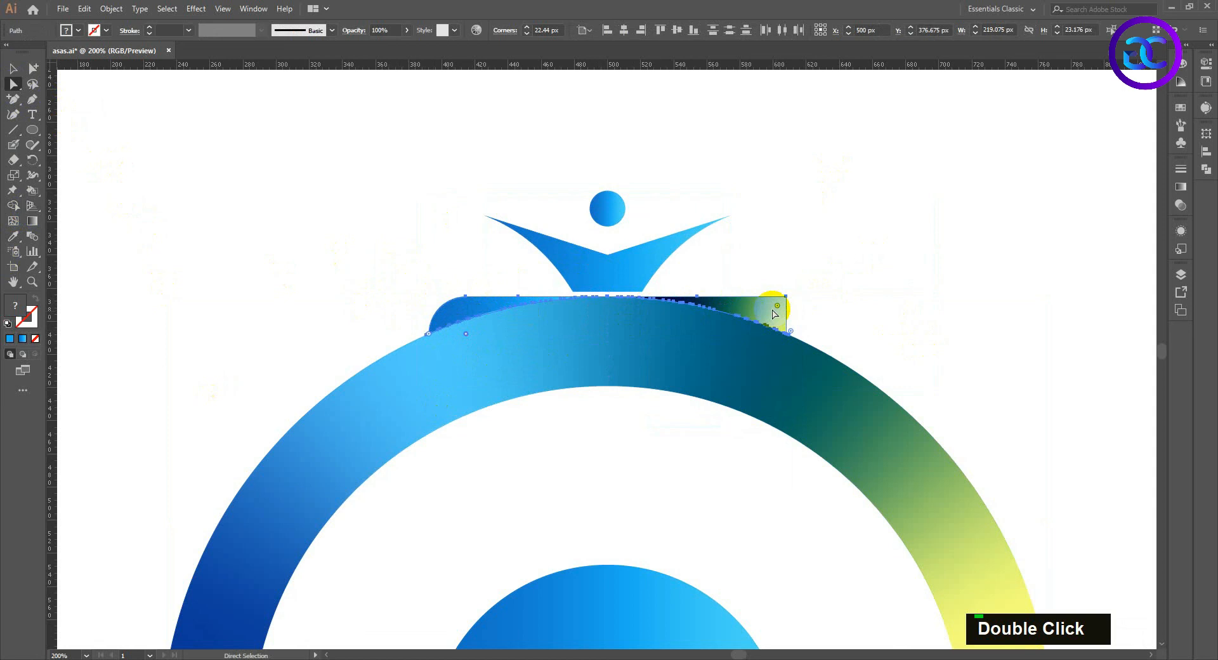
{"action": "left_click_drag", "start_coordinate": [778, 308], "coordinate": [711, 363]}
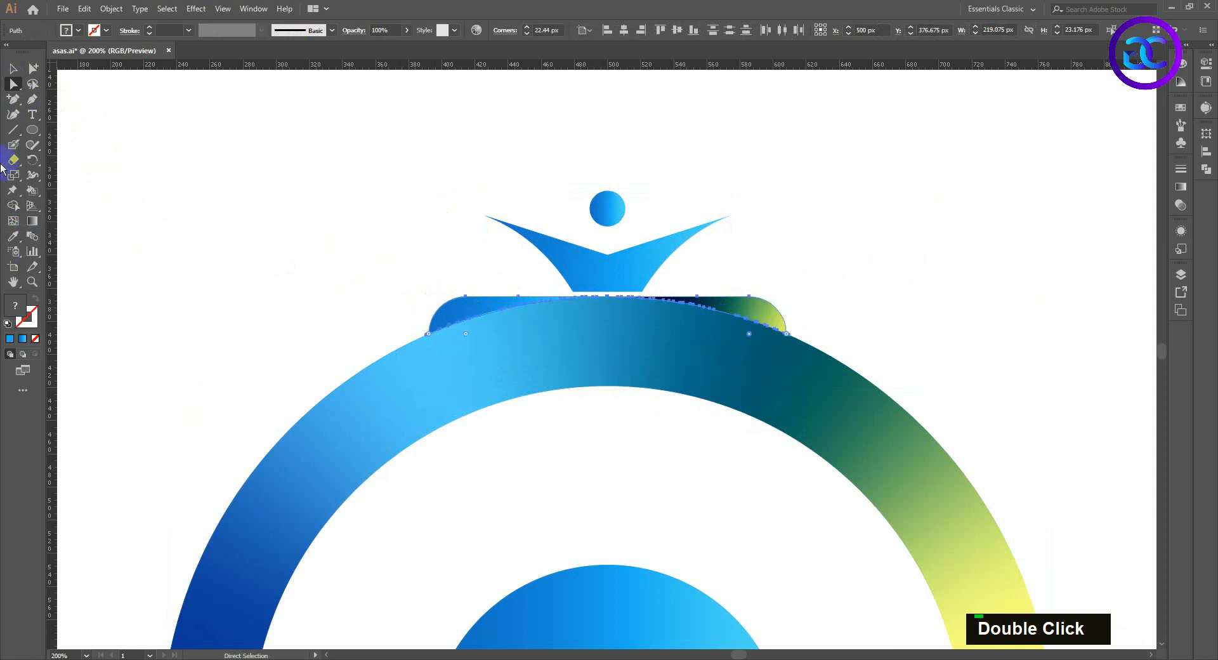
{"action": "left_click", "coordinate": [10, 69]}
{"action": "left_click", "coordinate": [315, 172]}
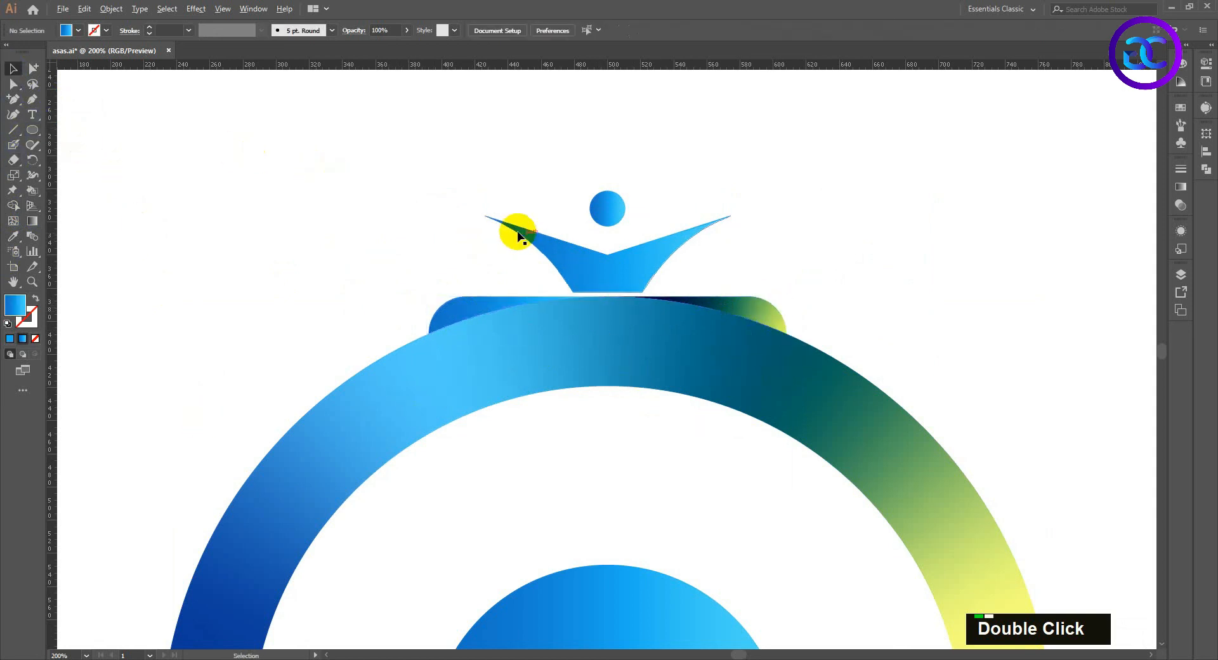
Step: Select all parts of the coloured logo, including the figure, arches and tassel, and group them
{"action": "scroll", "coordinate": [519, 232], "scroll_direction": "down", "scroll_amount": 3}
{"action": "key", "text": "alt"}
{"action": "left_click_drag", "start_coordinate": [312, 177], "coordinate": [768, 458]}
{"action": "right_click", "coordinate": [631, 307]}
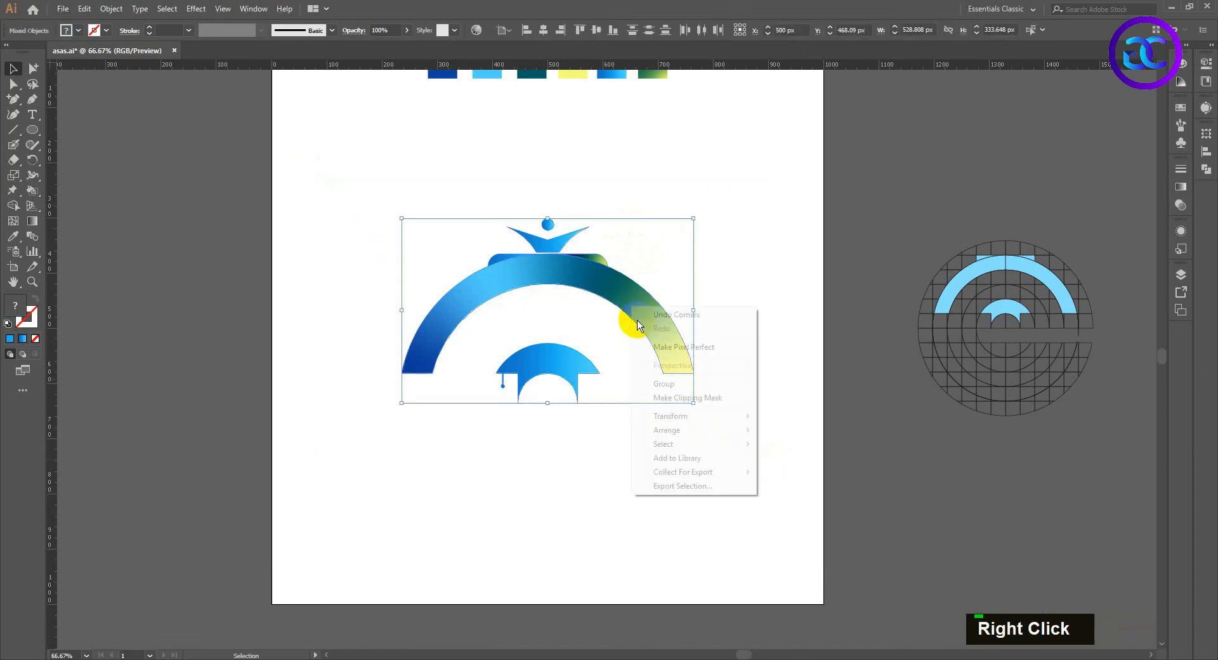
{"action": "left_click", "coordinate": [676, 390]}
{"action": "left_click", "coordinate": [628, 400]}
Step: Narrow the grouped logo's width slightly in two passes while keeping its height, and deselect it
{"action": "scroll", "coordinate": [635, 401], "scroll_direction": "down", "scroll_amount": 2}
{"action": "left_click", "coordinate": [635, 368]}
{"action": "scroll", "coordinate": [635, 368], "scroll_direction": "up", "scroll_amount": 1}
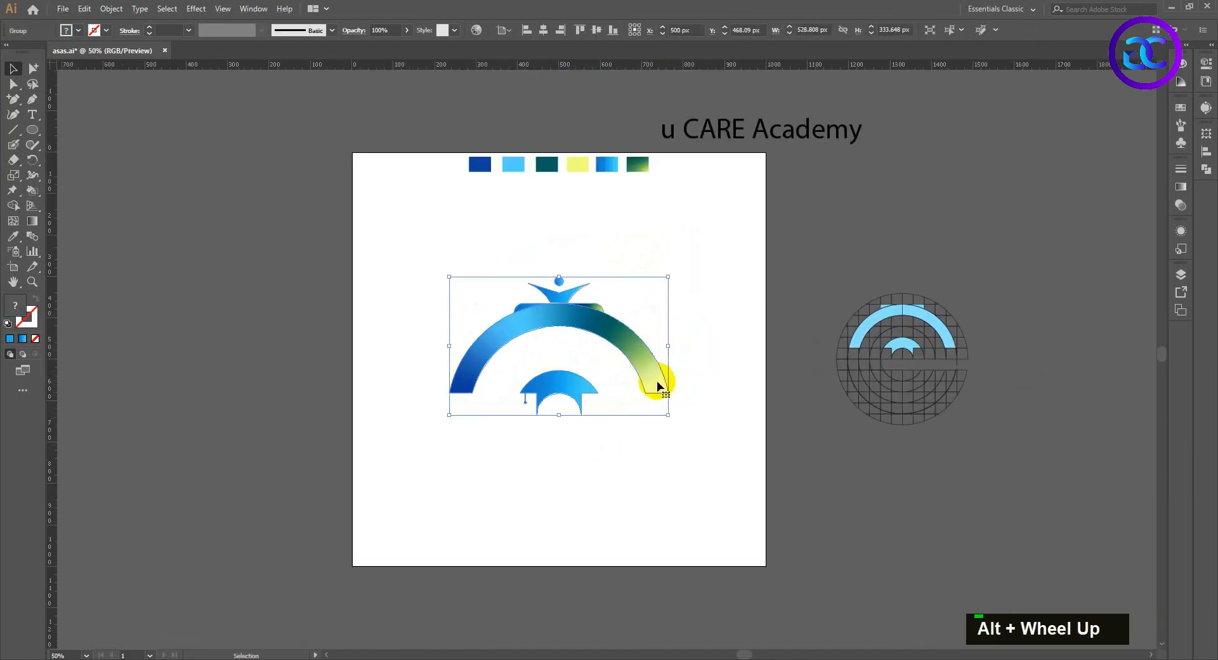
{"action": "left_click_drag", "start_coordinate": [669, 345], "coordinate": [661, 347]}
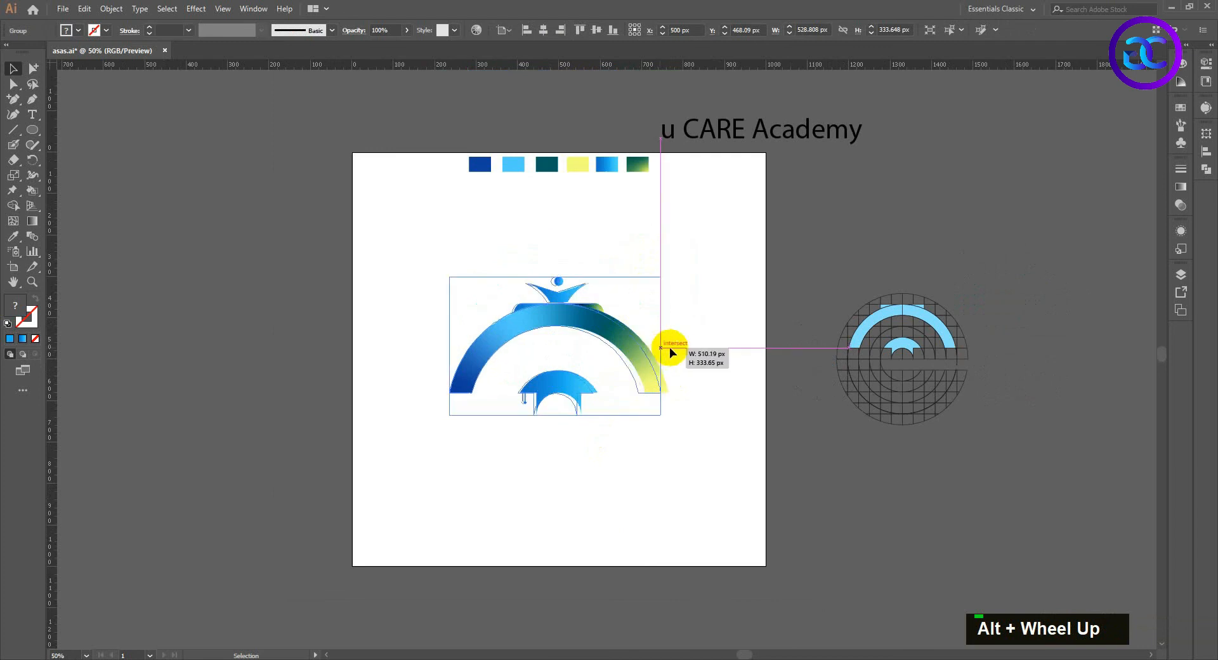
{"action": "left_click", "coordinate": [703, 343]}
{"action": "scroll", "coordinate": [588, 353], "scroll_direction": "up", "scroll_amount": 1}
{"action": "left_click", "coordinate": [704, 406]}
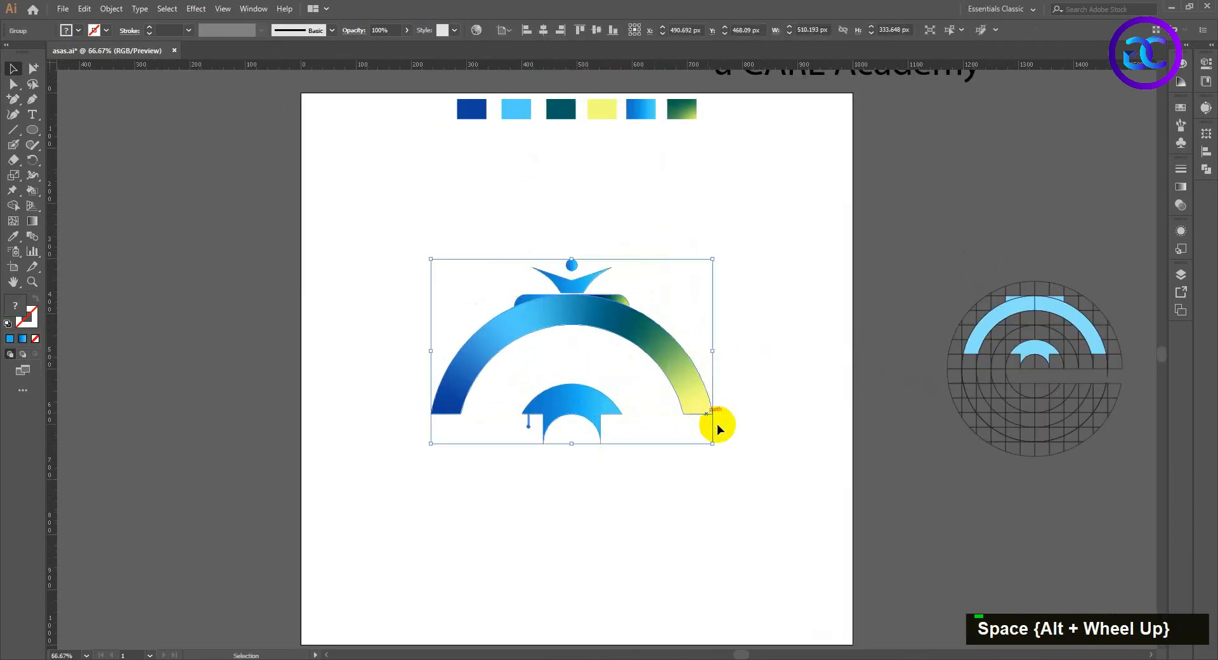
{"action": "left_click_drag", "start_coordinate": [711, 351], "coordinate": [706, 352]}
{"action": "left_click", "coordinate": [730, 359]}
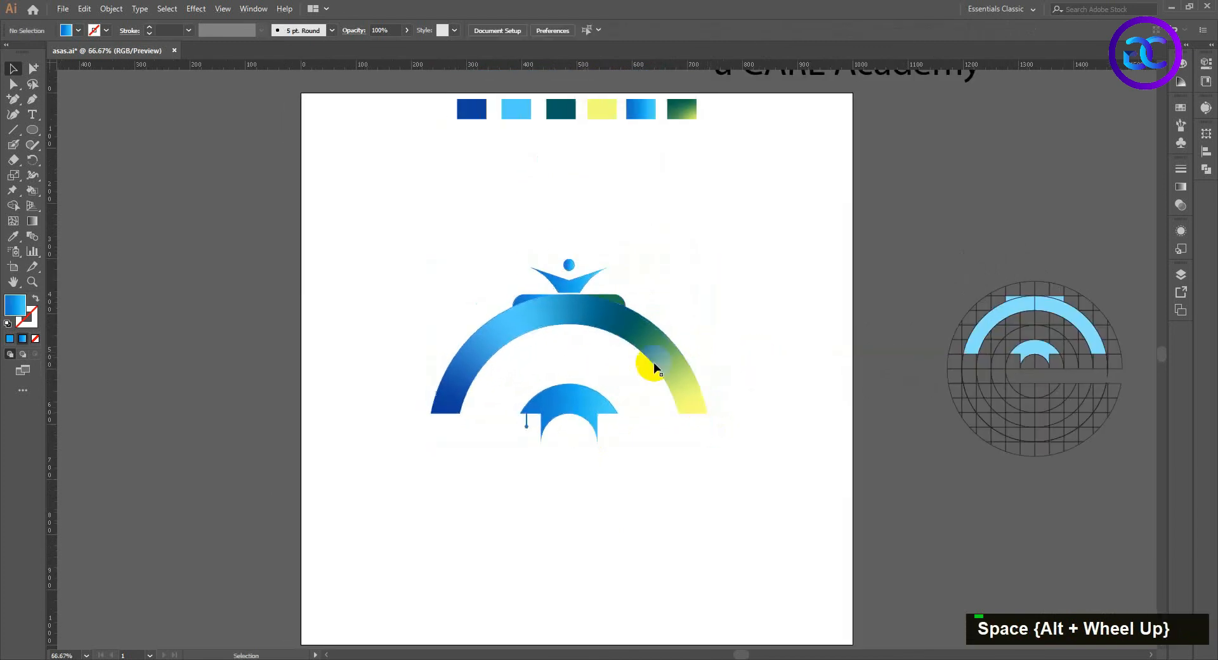
Step: Scale the grouped logo down proportionally to roughly 60 percent of its size
{"action": "left_click", "coordinate": [676, 379]}
{"action": "left_click_drag", "start_coordinate": [708, 443], "coordinate": [655, 411]}
{"action": "left_click", "coordinate": [637, 434]}
Step: Place a copy of the "u CARE Academy" text directly beneath the logo on the artboard
{"action": "scroll", "coordinate": [628, 424], "scroll_direction": "down", "scroll_amount": 1}
{"action": "scroll", "coordinate": [656, 440], "scroll_direction": "up", "scroll_amount": 1}
{"action": "scroll", "coordinate": [678, 416], "scroll_direction": "down", "scroll_amount": 1}
{"action": "left_click_drag", "start_coordinate": [745, 162], "coordinate": [546, 424]}
{"action": "scroll", "coordinate": [618, 422], "scroll_direction": "up", "scroll_amount": 1}
Step: Change the copied academy name beneath the logo to uppercase
{"action": "double_click", "coordinate": [635, 448]}
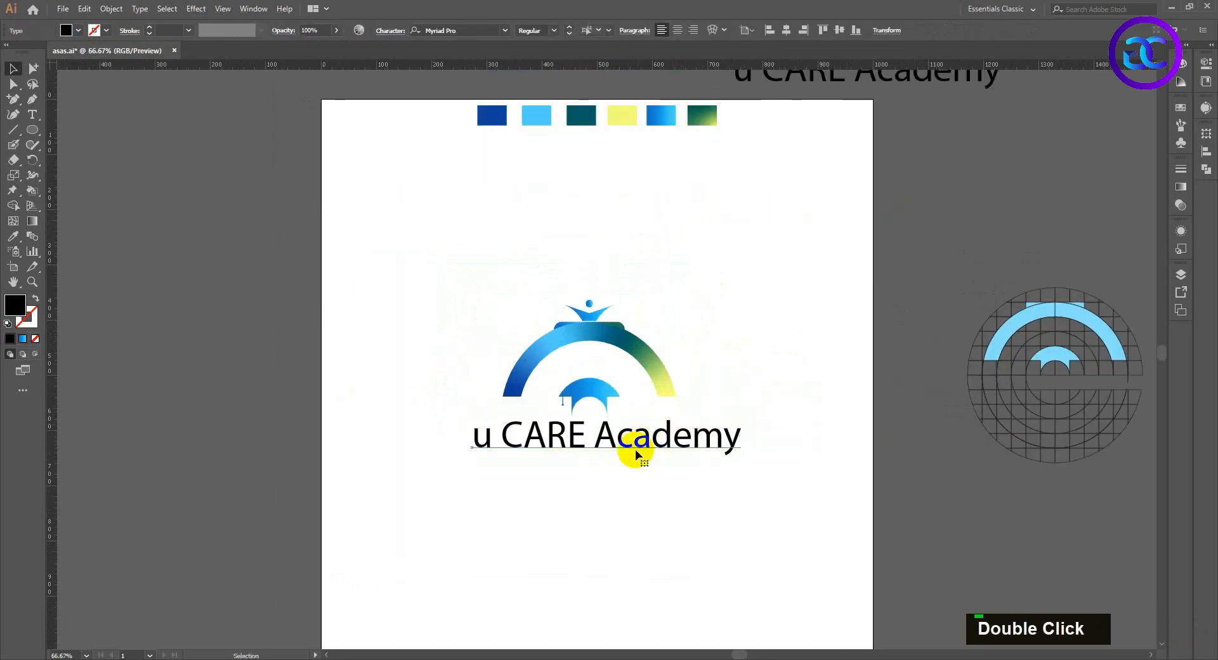
{"action": "left_click", "coordinate": [62, 9]}
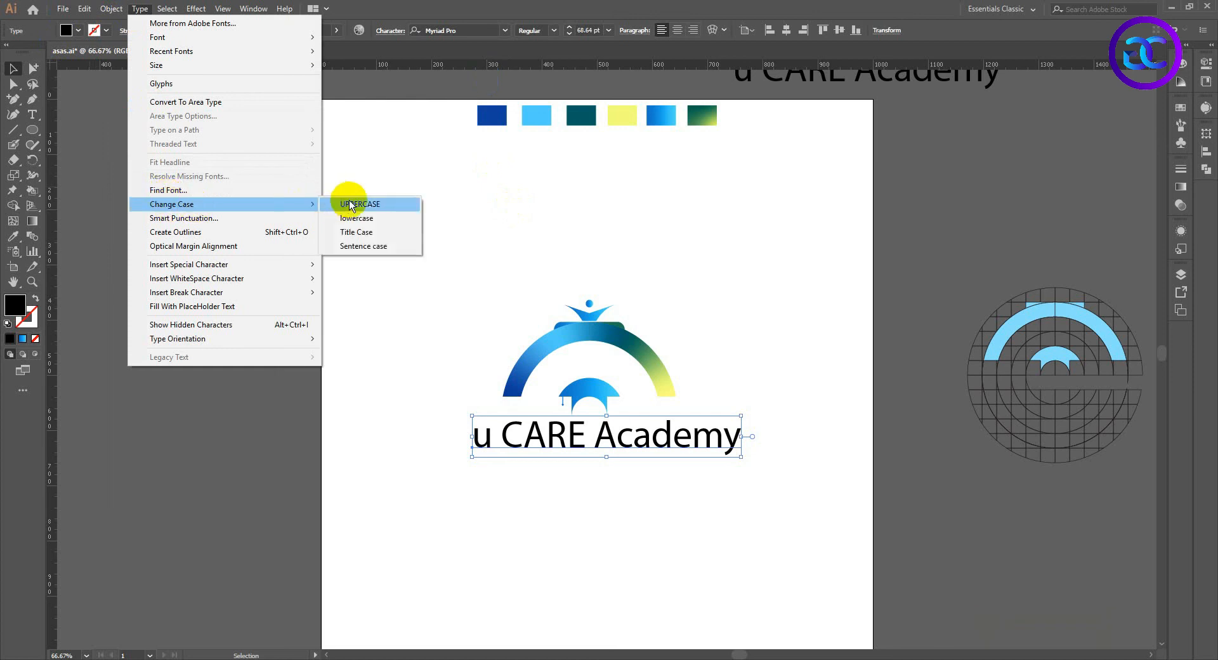
{"action": "left_click", "coordinate": [353, 198]}
{"action": "double_click", "coordinate": [386, 345]}
Step: Set only the letter "U" of the academy name beneath the logo in Montserrat ExtraBold
{"action": "key", "text": "space"}
{"action": "left_click_drag", "start_coordinate": [505, 410], "coordinate": [483, 374]}
{"action": "left_click", "coordinate": [469, 411]}
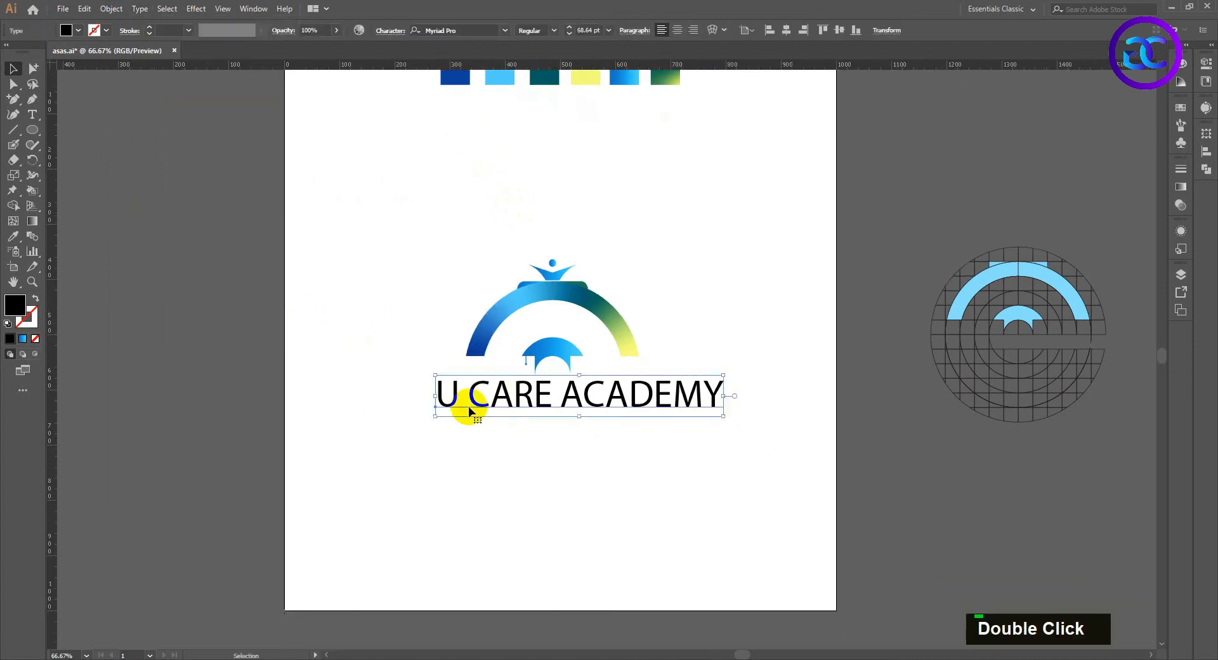
{"action": "double_click", "coordinate": [448, 396]}
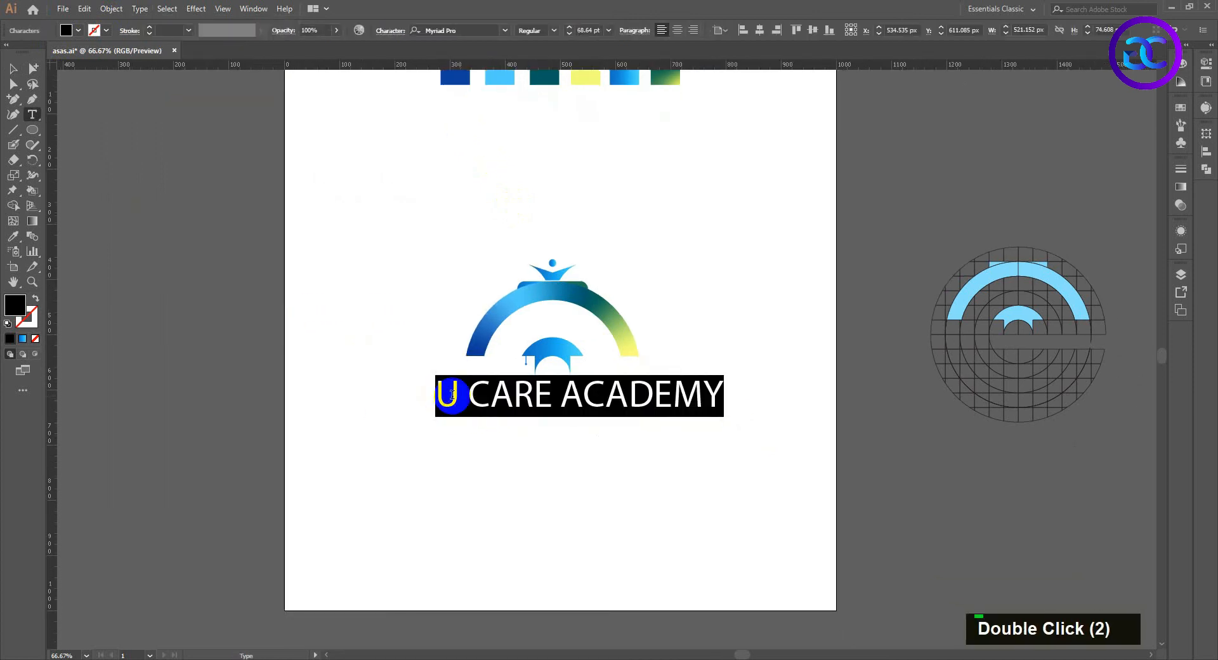
{"action": "left_click", "coordinate": [454, 394]}
{"action": "left_click_drag", "start_coordinate": [446, 394], "coordinate": [435, 395]}
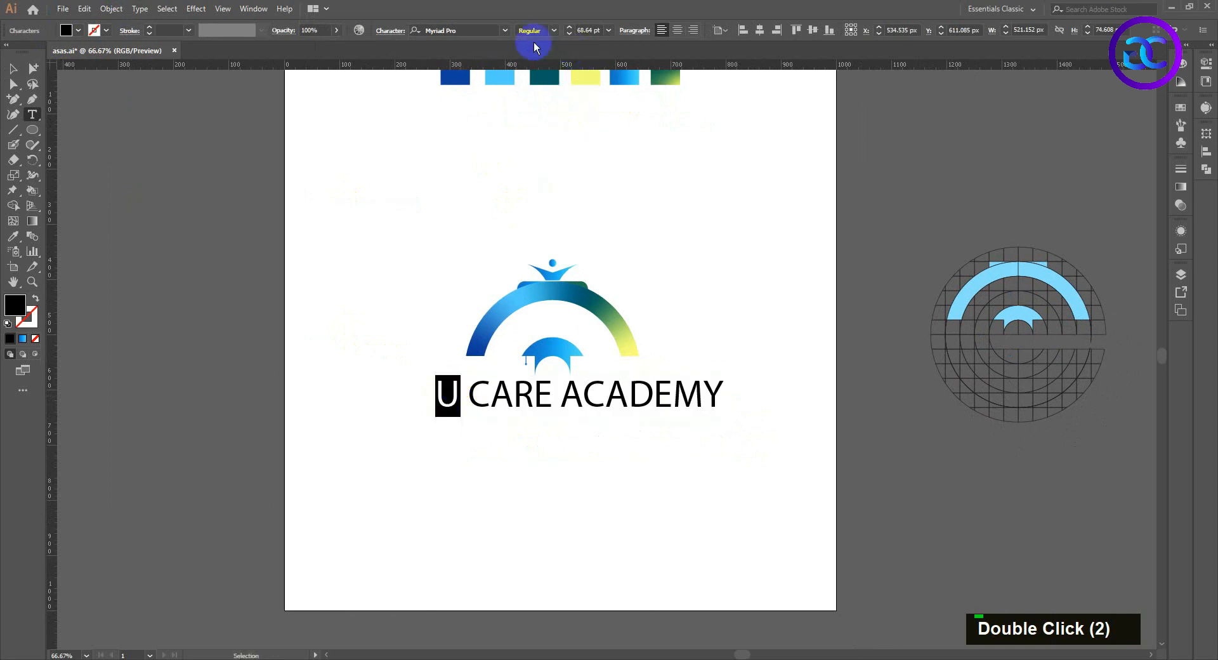
{"action": "type", "text": "monts"}
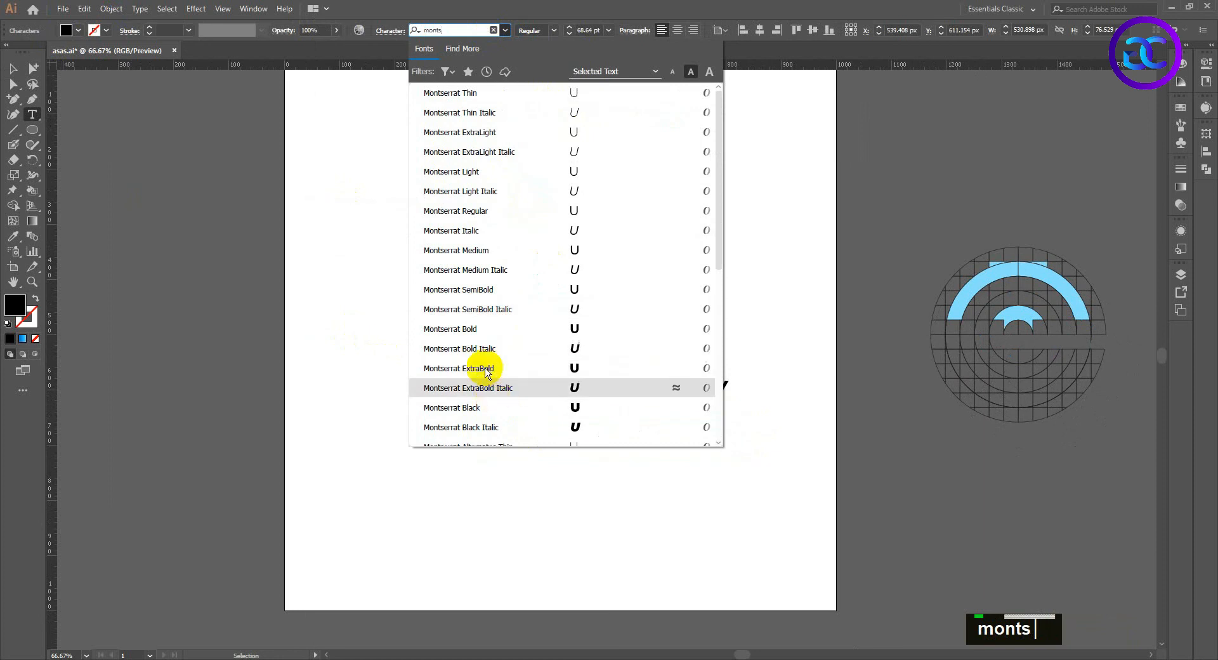
{"action": "left_click", "coordinate": [485, 371]}
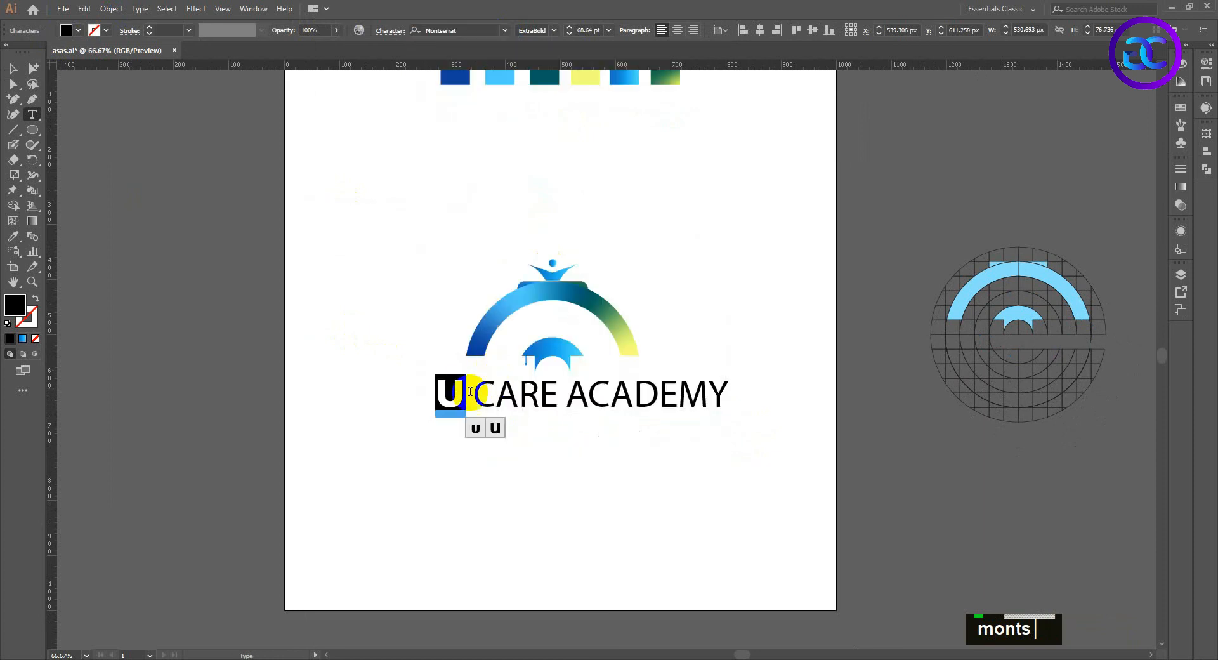
Step: Set the words "CARE ACADEMY" in Montserrat SemiBold and deselect the text
{"action": "left_click_drag", "start_coordinate": [476, 394], "coordinate": [729, 384]}
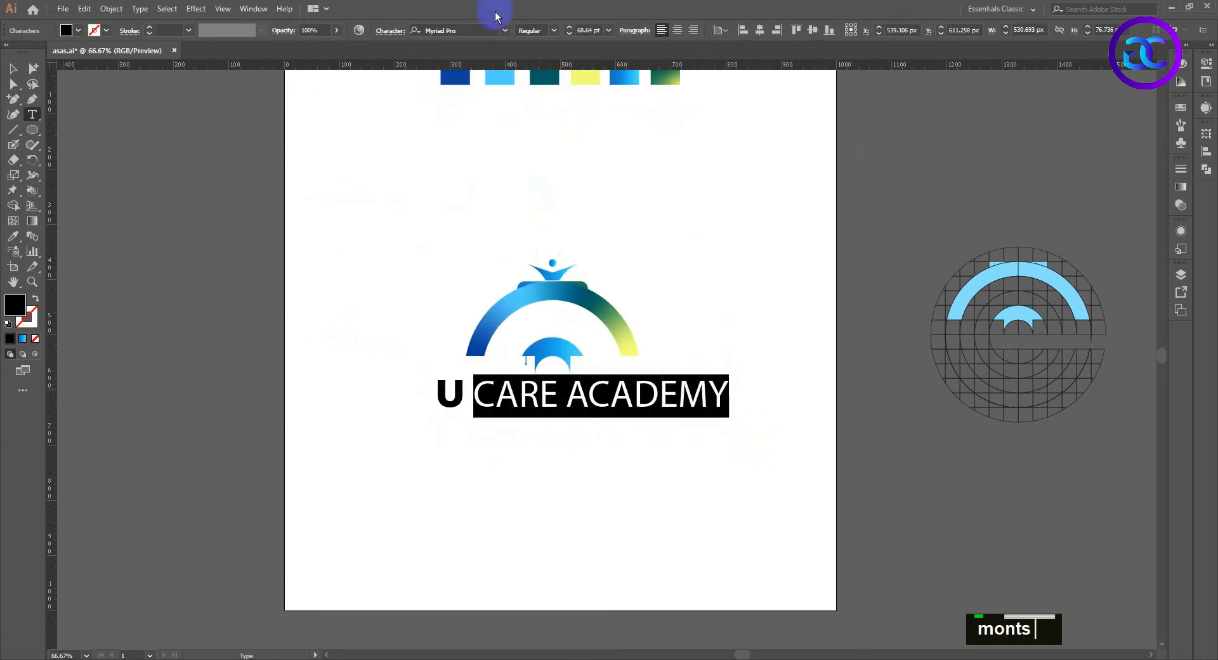
{"action": "type", "text": "monts"}
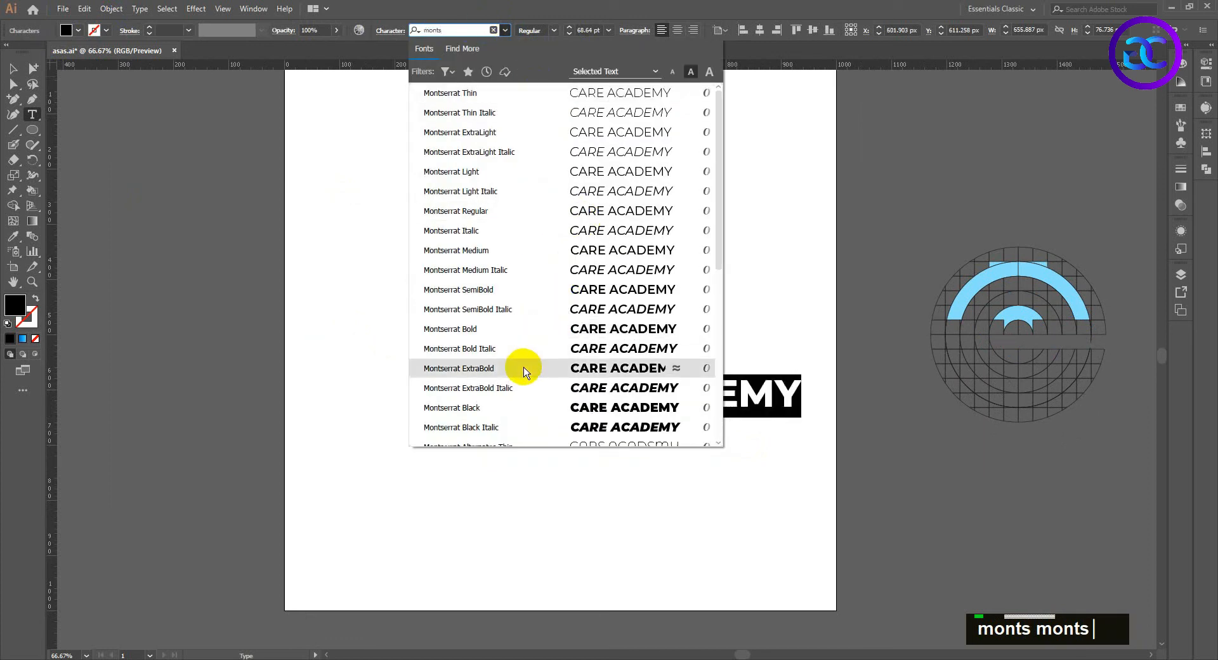
{"action": "left_click", "coordinate": [519, 290]}
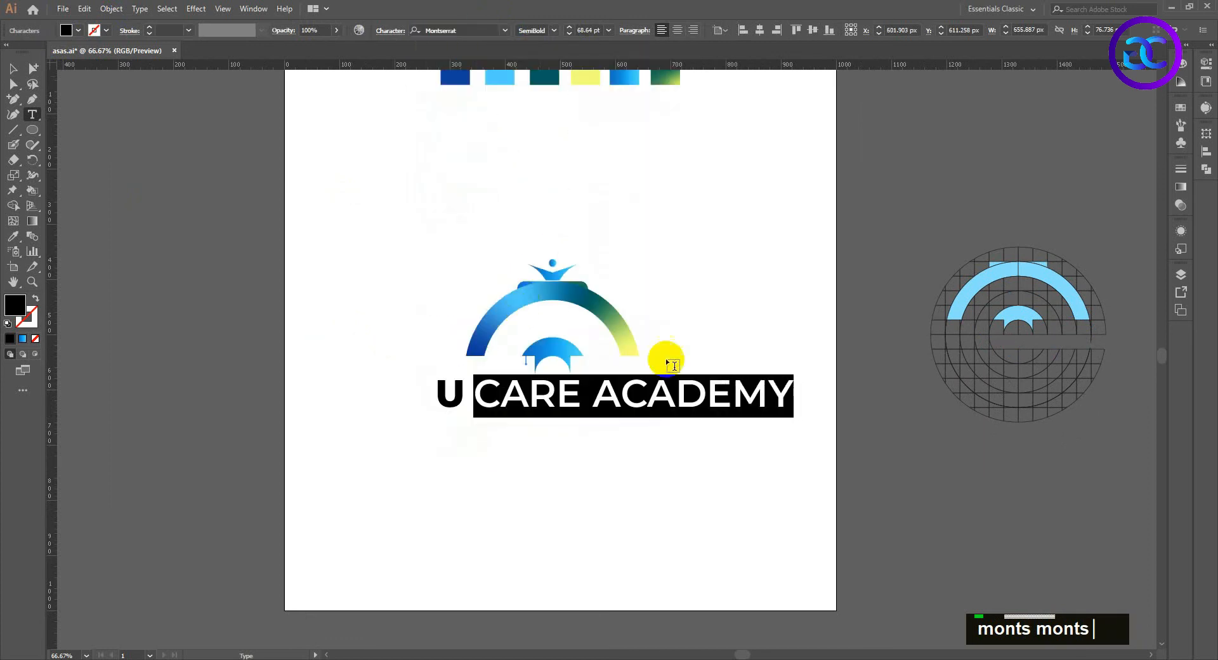
{"action": "left_click", "coordinate": [11, 71]}
{"action": "left_click", "coordinate": [260, 257]}
Step: Convert the academy name to outlines and scale it down proportionally to about 385 px wide
{"action": "left_click_drag", "start_coordinate": [286, 274], "coordinate": [253, 270]}
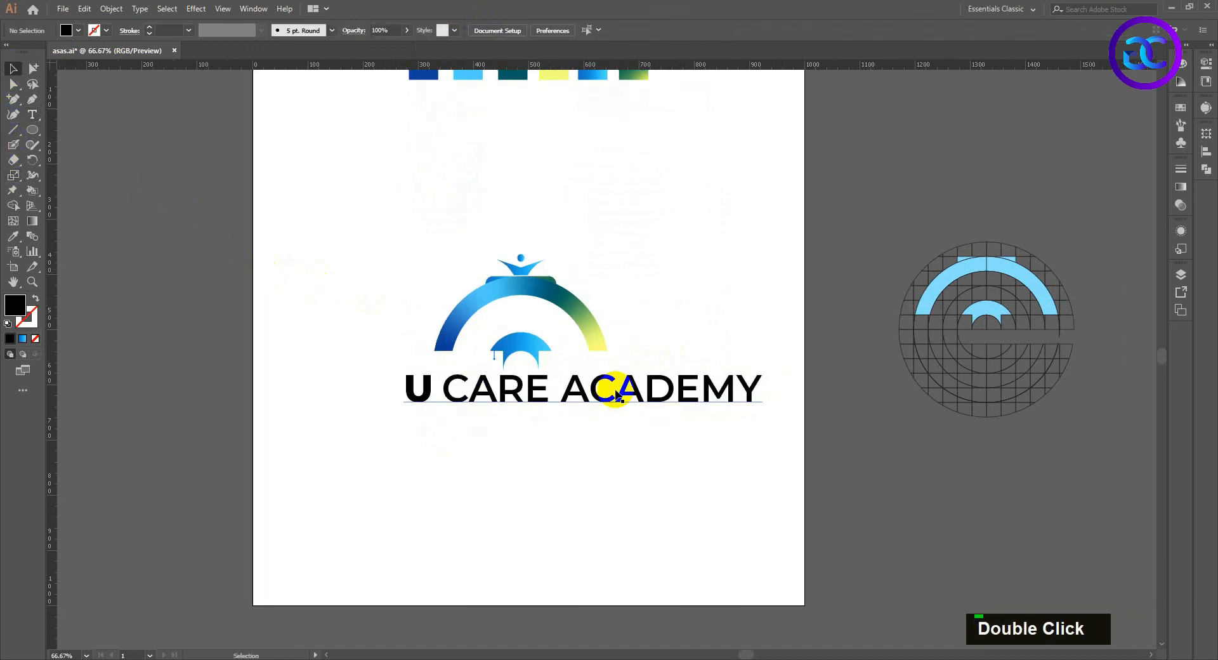
{"action": "right_click", "coordinate": [618, 396]}
{"action": "left_click", "coordinate": [661, 478]}
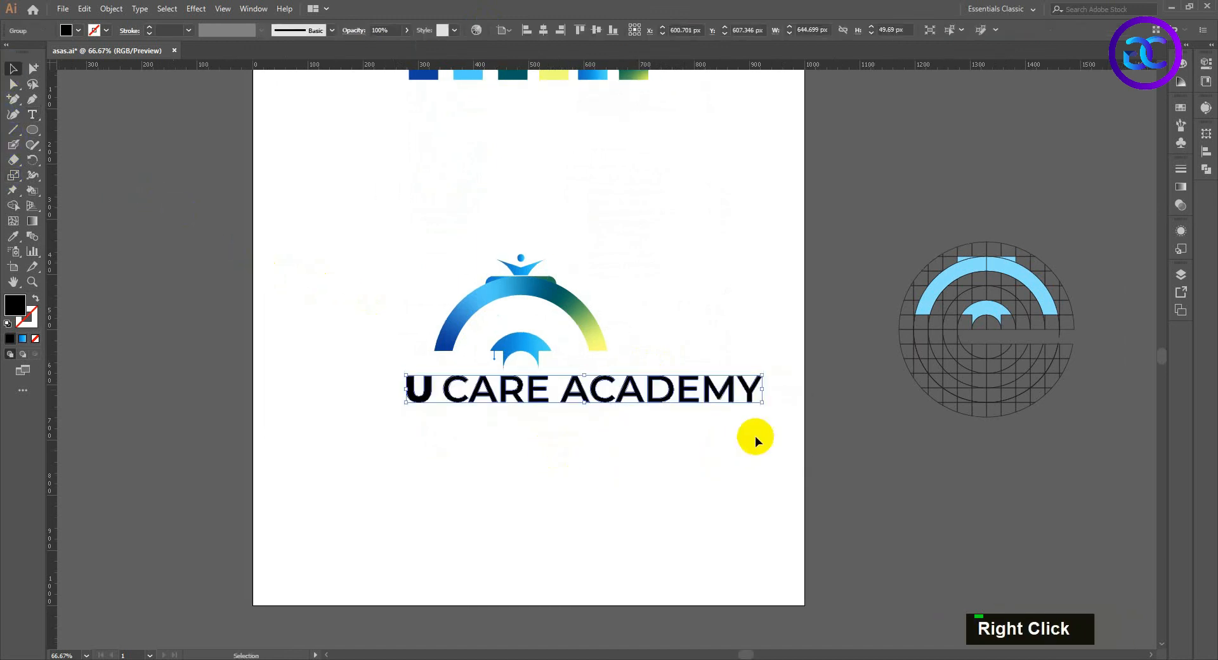
{"action": "left_click_drag", "start_coordinate": [761, 404], "coordinate": [602, 415]}
Step: Recolour the outlined academy name with the dark teal sampled from the colour swatches above the logo, then deselect it
{"action": "scroll", "coordinate": [499, 388], "scroll_direction": "up", "scroll_amount": 1}
{"action": "scroll", "coordinate": [482, 392], "scroll_direction": "down", "scroll_amount": 2}
{"action": "left_click", "coordinate": [13, 236]}
{"action": "scroll", "coordinate": [552, 167], "scroll_direction": "up", "scroll_amount": 1}
{"action": "scroll", "coordinate": [528, 178], "scroll_direction": "up", "scroll_amount": 1, "text": "alt"}
{"action": "left_click", "coordinate": [501, 159]}
{"action": "key", "text": "v"}
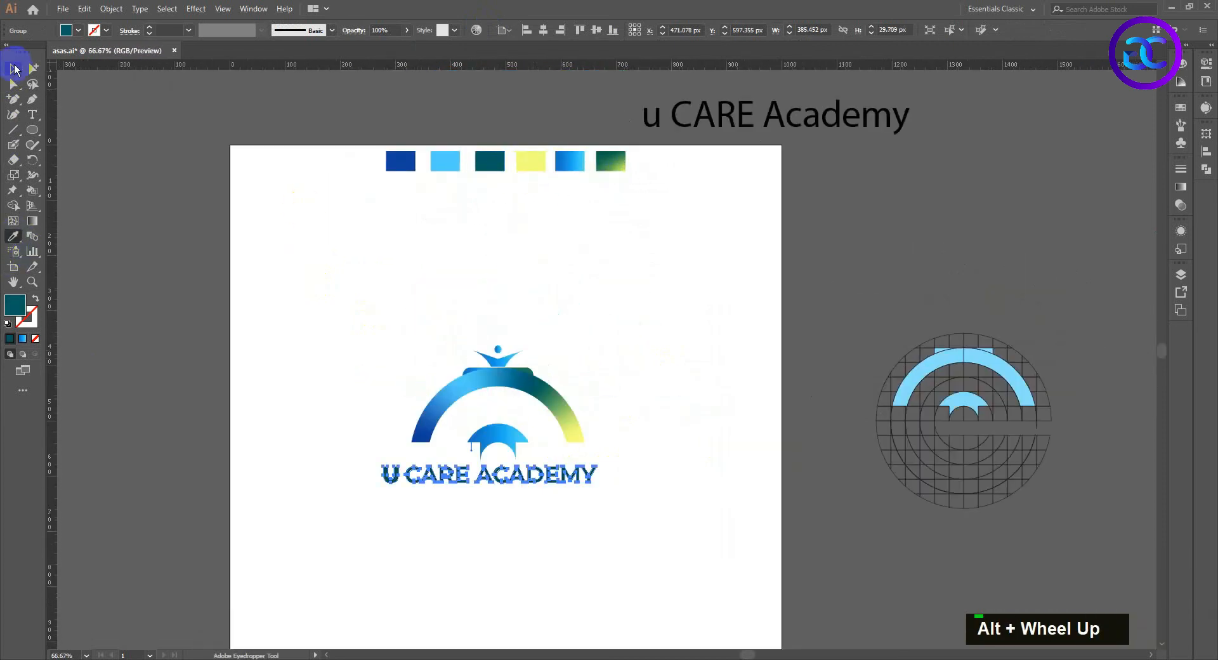
{"action": "double_click", "coordinate": [240, 243]}
Step: Align the logo emblem and the academy name to each other on their horizontal centres
{"action": "scroll", "coordinate": [575, 401], "scroll_direction": "up", "scroll_amount": 2, "text": "alt"}
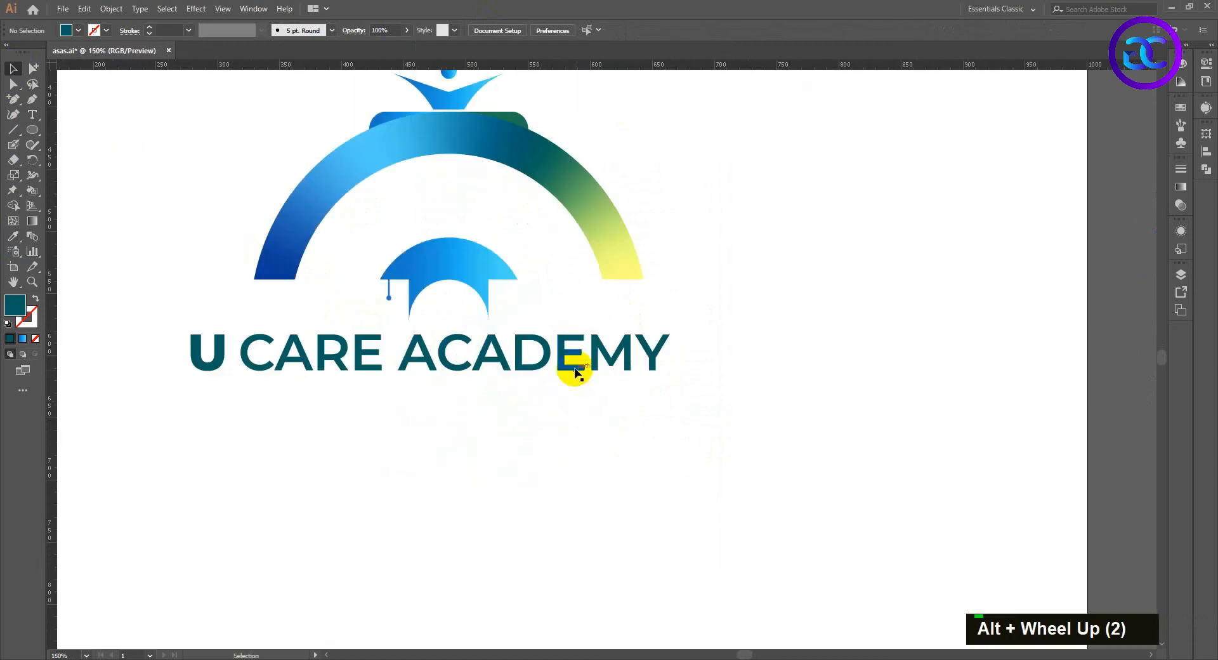
{"action": "double_click", "coordinate": [536, 438]}
{"action": "left_click", "coordinate": [645, 257], "text": "shift"}
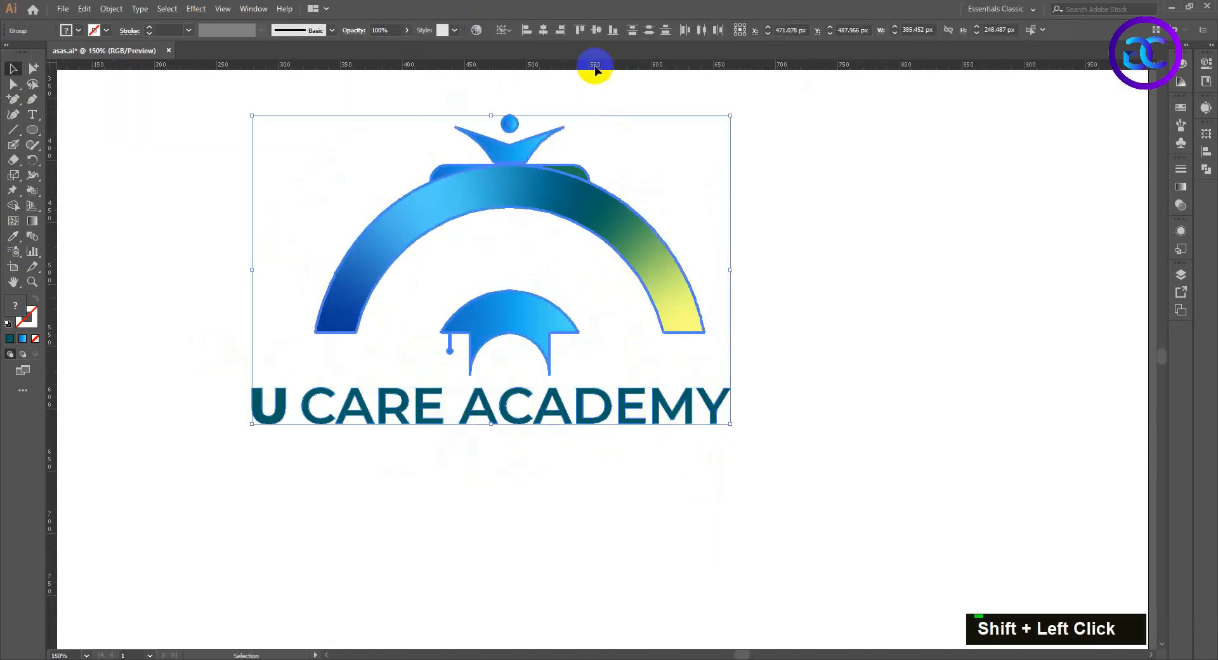
{"action": "left_click", "coordinate": [543, 32]}
{"action": "double_click", "coordinate": [769, 239]}
Step: Scale the academy name down proportionally to match the large arc's width, about 313 px
{"action": "scroll", "coordinate": [627, 372], "scroll_direction": "down", "scroll_amount": 1, "text": "alt"}
{"action": "left_click_drag", "start_coordinate": [685, 352], "coordinate": [721, 367]}
{"action": "left_click_drag", "start_coordinate": [429, 360], "coordinate": [463, 366]}
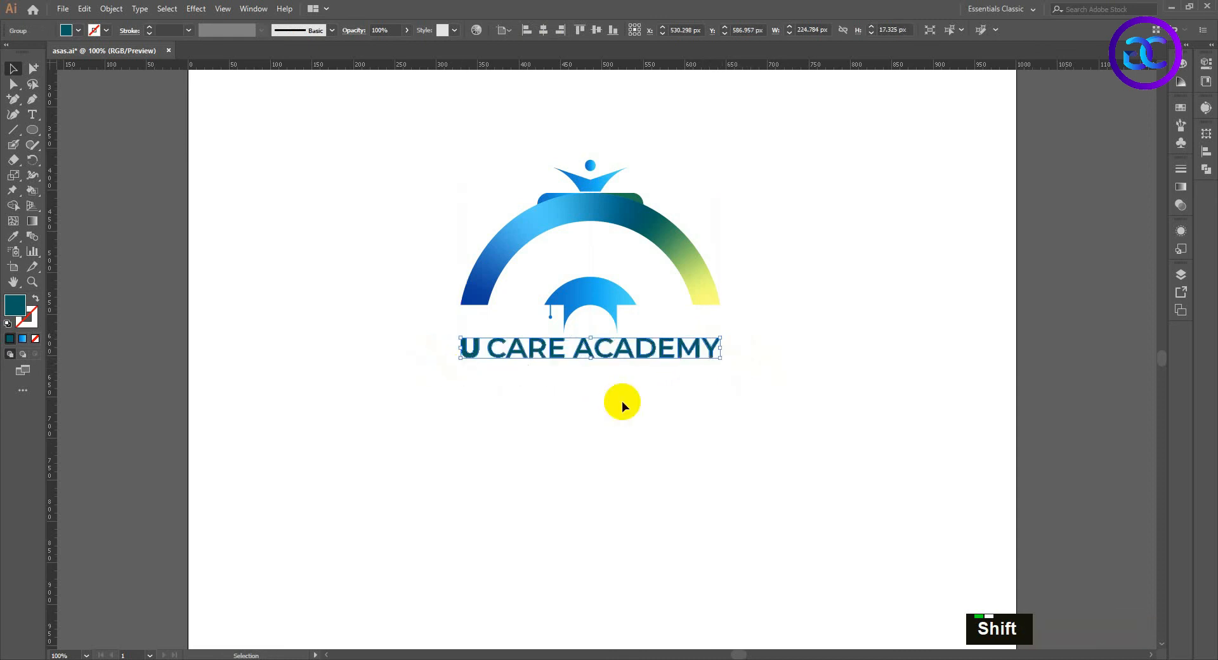
{"action": "left_click", "coordinate": [622, 401]}
Step: Group the logo emblem together with the academy name and deselect the group
{"action": "scroll", "coordinate": [623, 370], "scroll_direction": "up", "scroll_amount": 1}
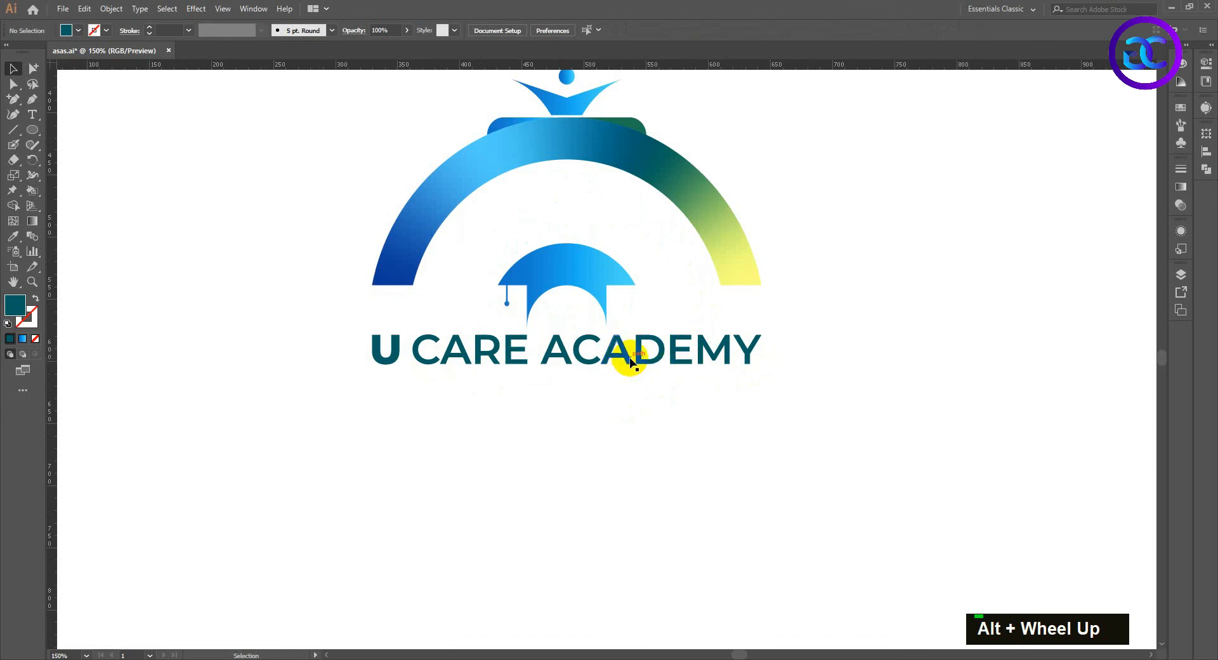
{"action": "left_click_drag", "start_coordinate": [325, 93], "coordinate": [324, 94]}
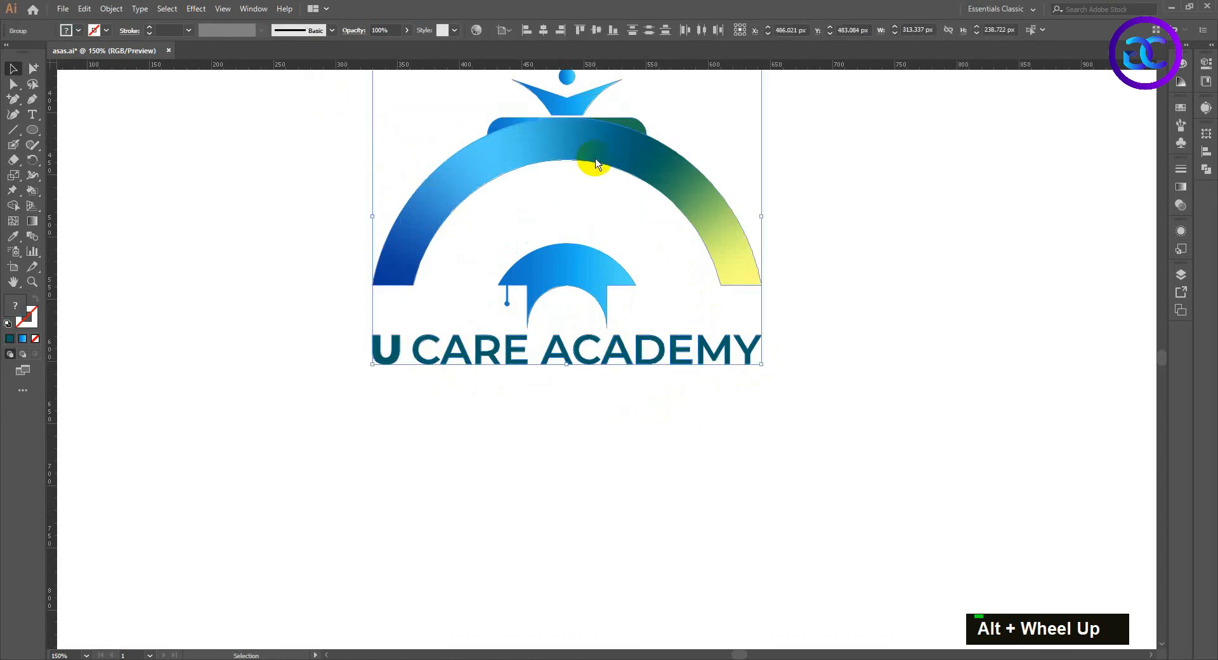
{"action": "right_click", "coordinate": [590, 163]}
{"action": "double_click", "coordinate": [786, 301]}
{"action": "scroll", "coordinate": [729, 330], "scroll_direction": "down", "scroll_amount": 2}
Step: Centre the grouped logo horizontally and vertically on the artboard
{"action": "left_click_drag", "start_coordinate": [730, 330], "coordinate": [624, 384]}
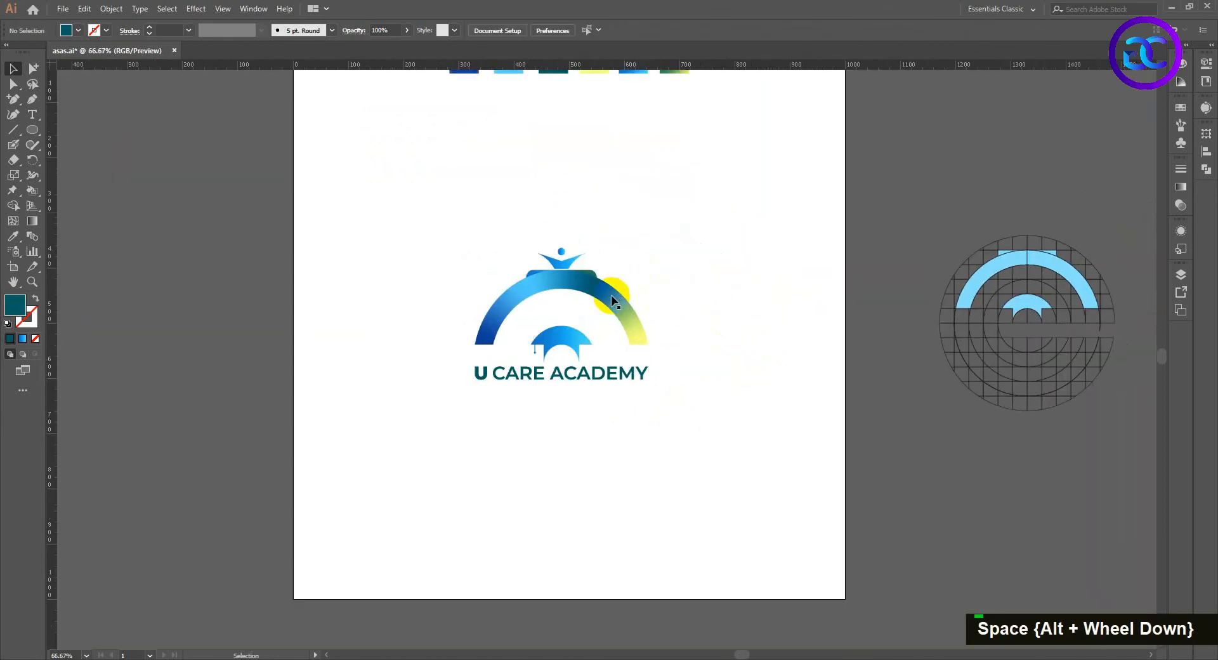
{"action": "left_click", "coordinate": [615, 295]}
{"action": "left_click", "coordinate": [543, 30]}
{"action": "left_click", "coordinate": [596, 30]}
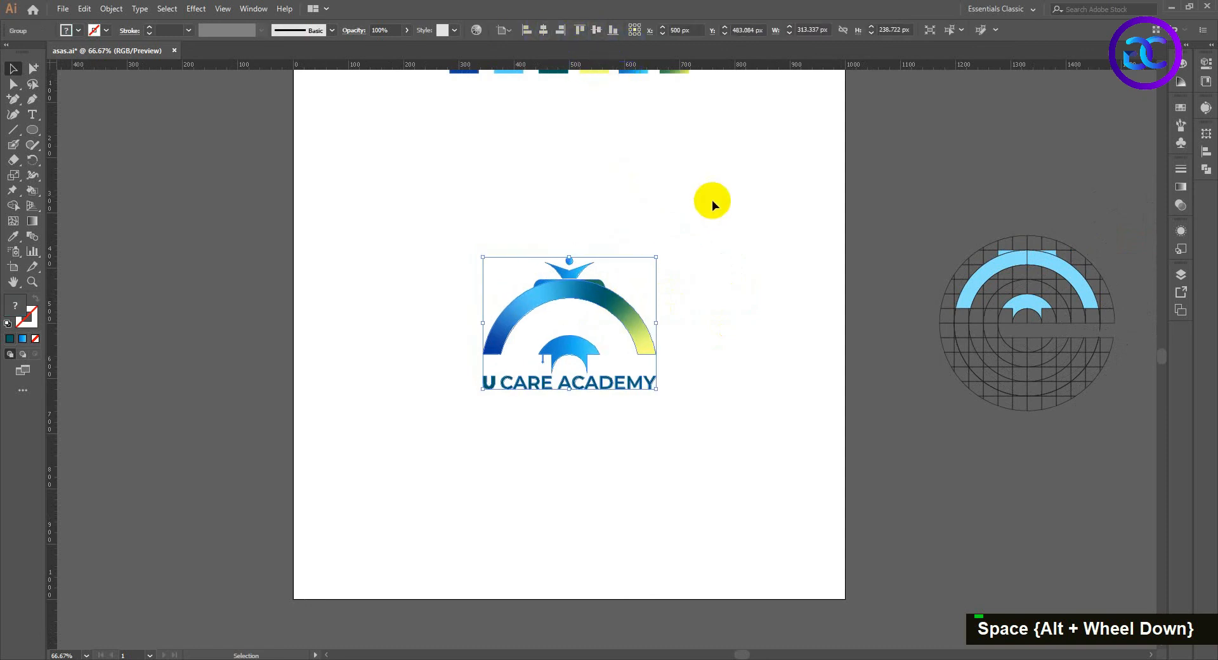
{"action": "left_click", "coordinate": [708, 209]}
Step: Move the row of colour swatches off the artboard into the empty area to its left
{"action": "scroll", "coordinate": [660, 266], "scroll_direction": "down", "scroll_amount": 2}
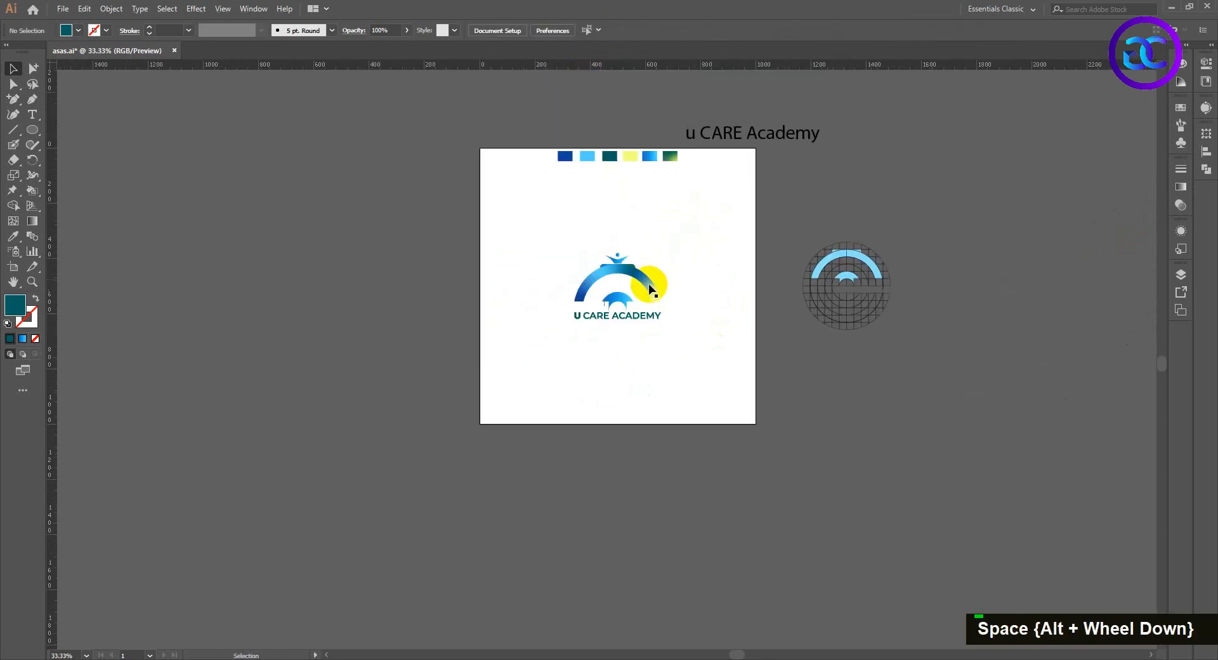
{"action": "left_click", "coordinate": [617, 163]}
{"action": "left_click_drag", "start_coordinate": [653, 154], "coordinate": [384, 175]}
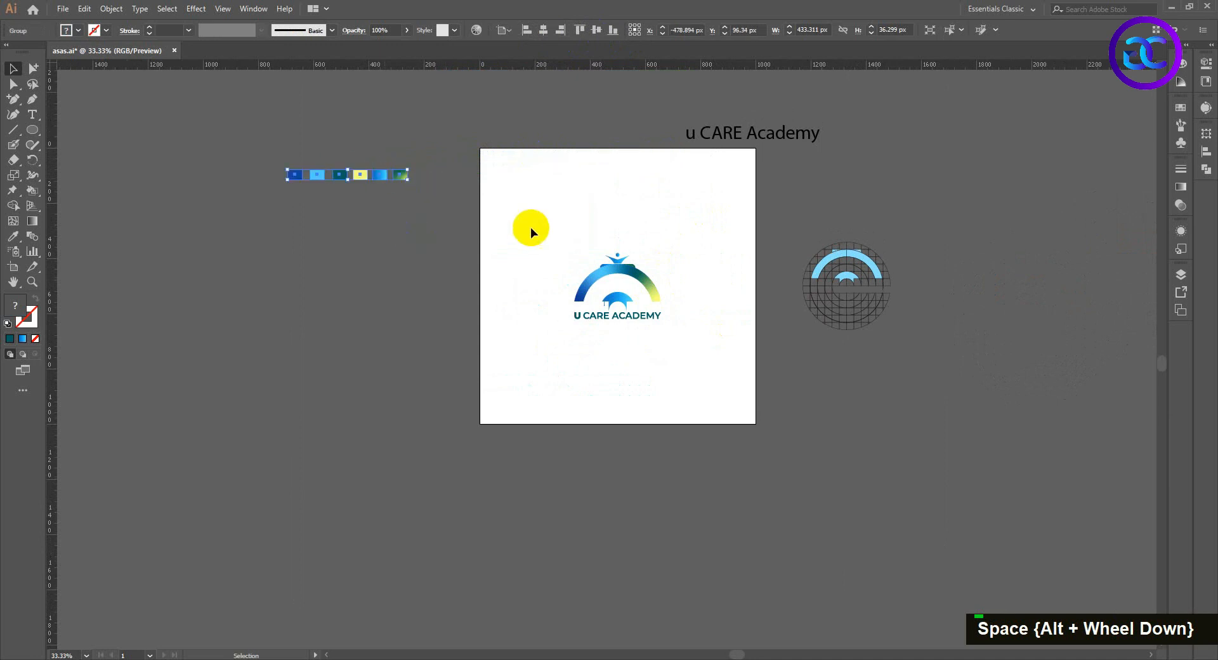
{"action": "left_click", "coordinate": [533, 228]}
Step: Create a 1000 by 1000 px rectangle as a background for the logo
{"action": "scroll", "coordinate": [632, 238], "scroll_direction": "up", "scroll_amount": 1, "text": "alt"}
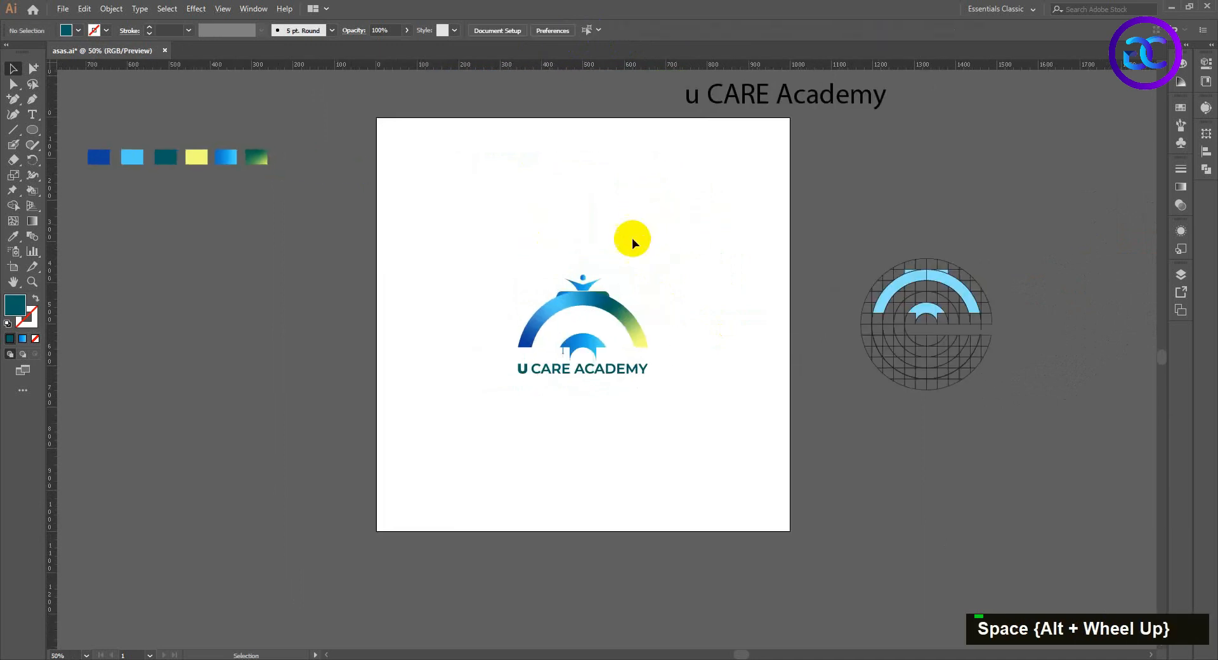
{"action": "right_click", "coordinate": [37, 134]}
{"action": "left_click", "coordinate": [95, 130]}
{"action": "double_click", "coordinate": [565, 214]}
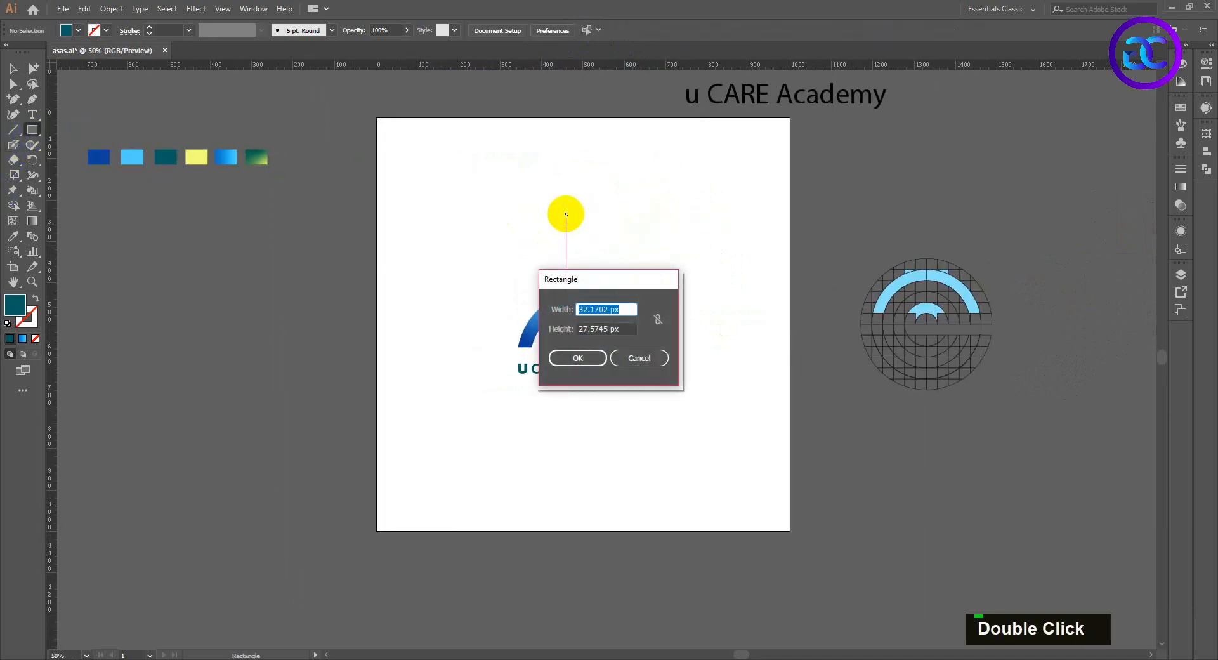
{"action": "type", "text": "1000"}
{"action": "left_click", "coordinate": [625, 328]}
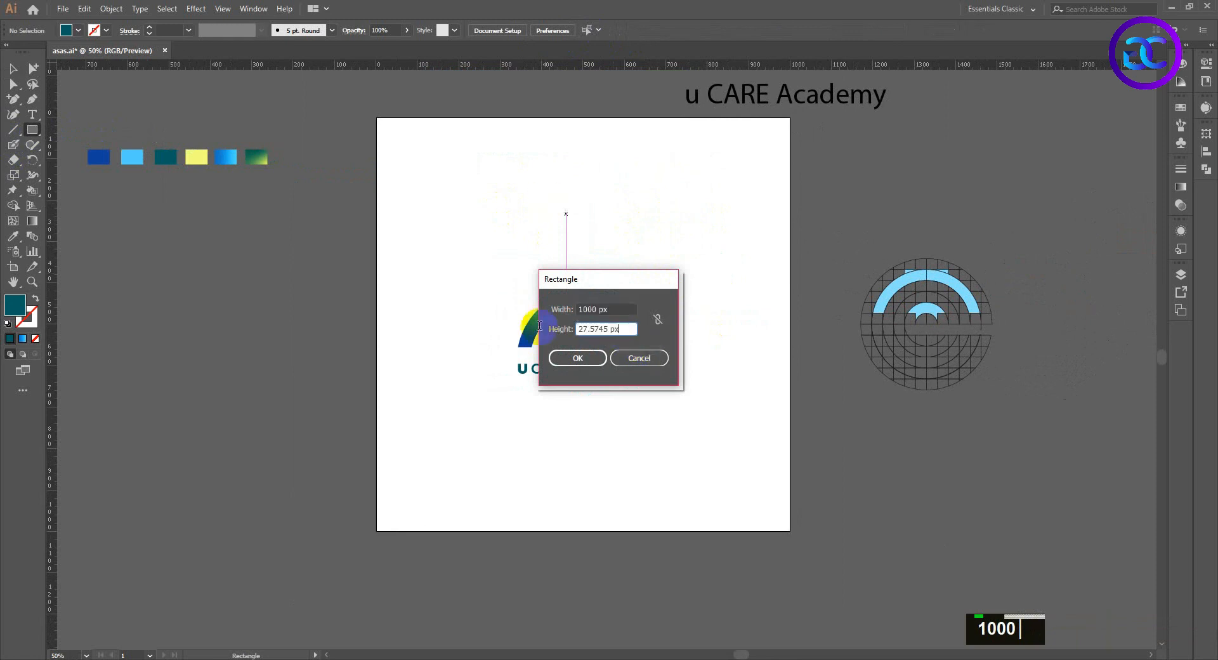
{"action": "type", "text": "1000"}
{"action": "key", "text": "Return"}
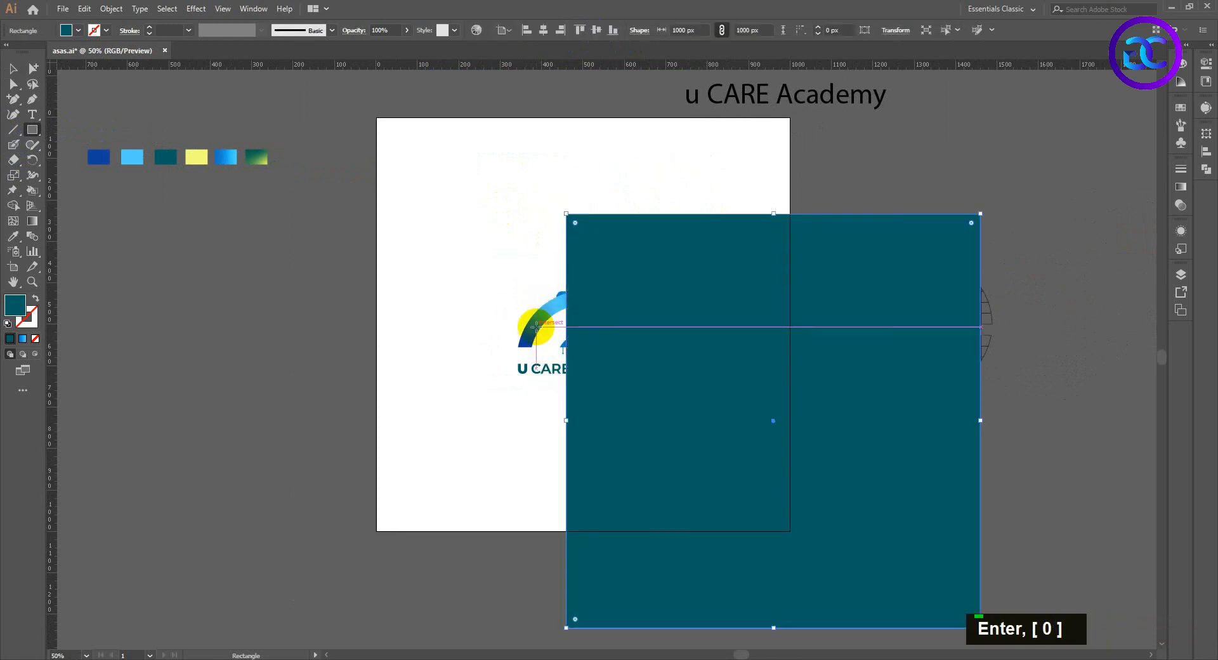
Step: Align the background square to the artboard and send it to the back behind the logo
{"action": "left_click", "coordinate": [540, 32]}
{"action": "double_click", "coordinate": [540, 32]}
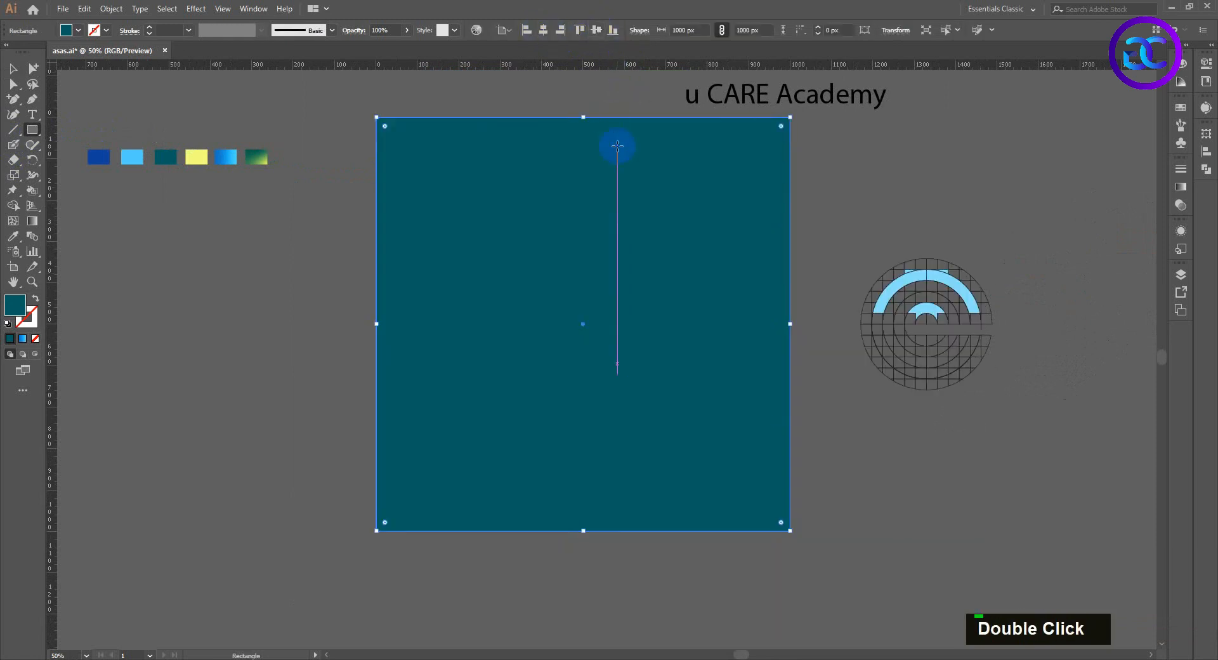
{"action": "right_click", "coordinate": [593, 183]}
{"action": "mouse_move", "coordinate": [666, 377]}
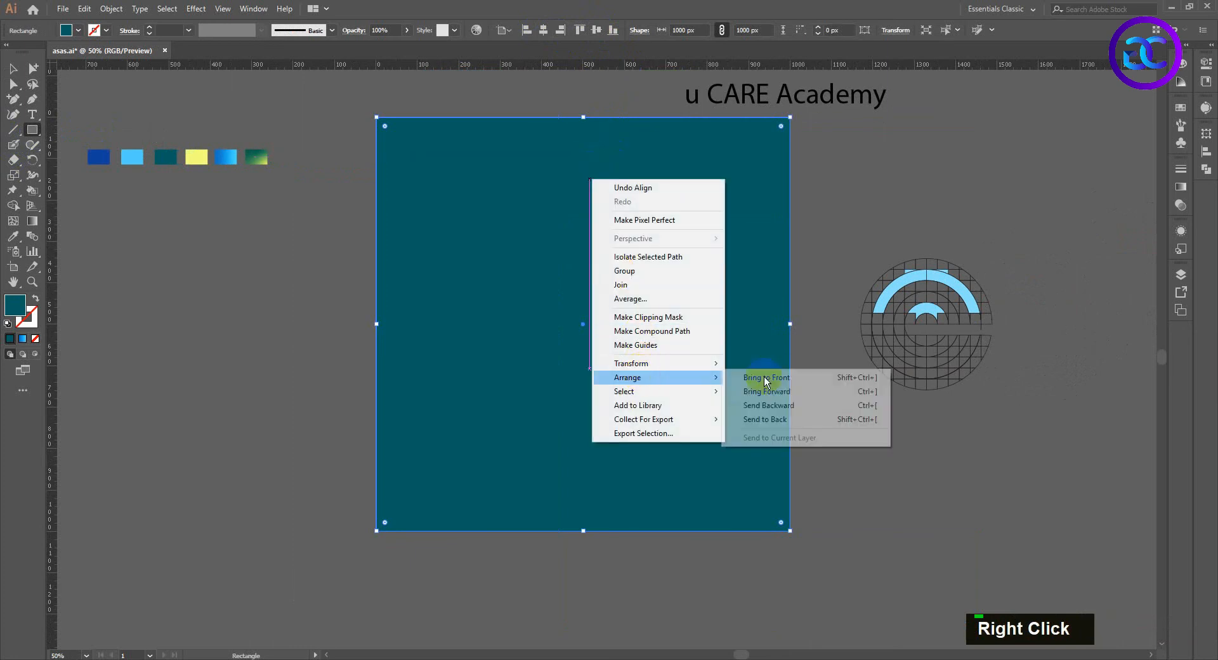
{"action": "left_click", "coordinate": [776, 419]}
{"action": "left_click", "coordinate": [13, 68]}
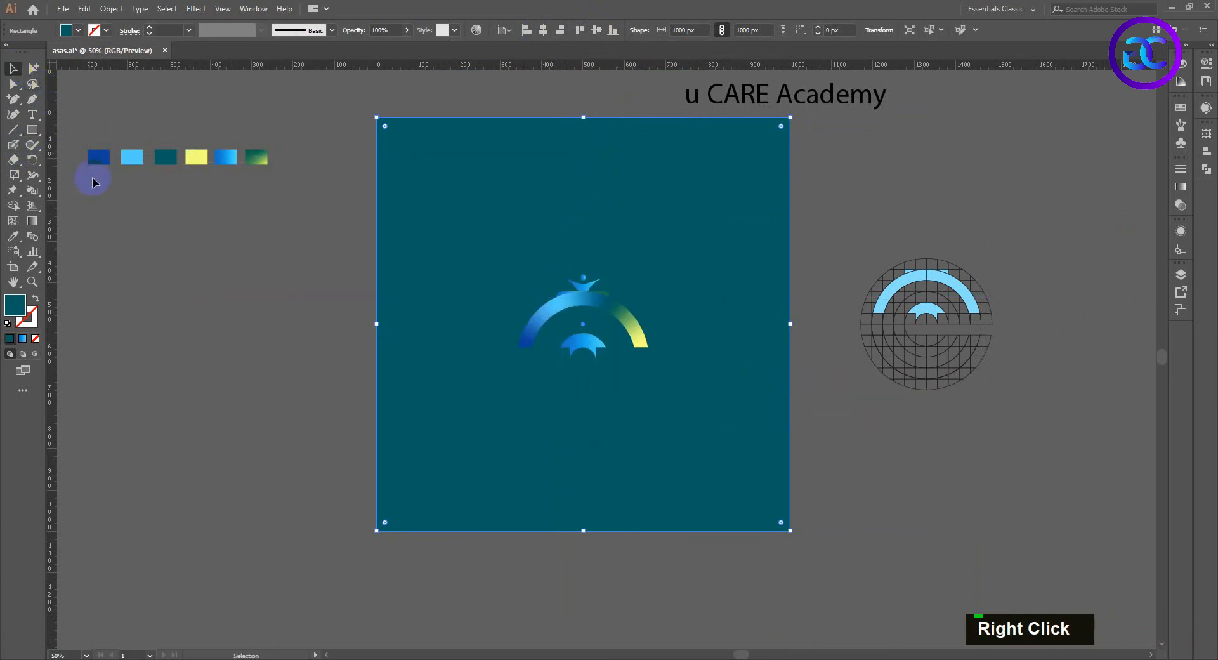
{"action": "double_click", "coordinate": [95, 182]}
Step: Fill the background square with a very pale cream yellow and deselect it
{"action": "left_click", "coordinate": [418, 247]}
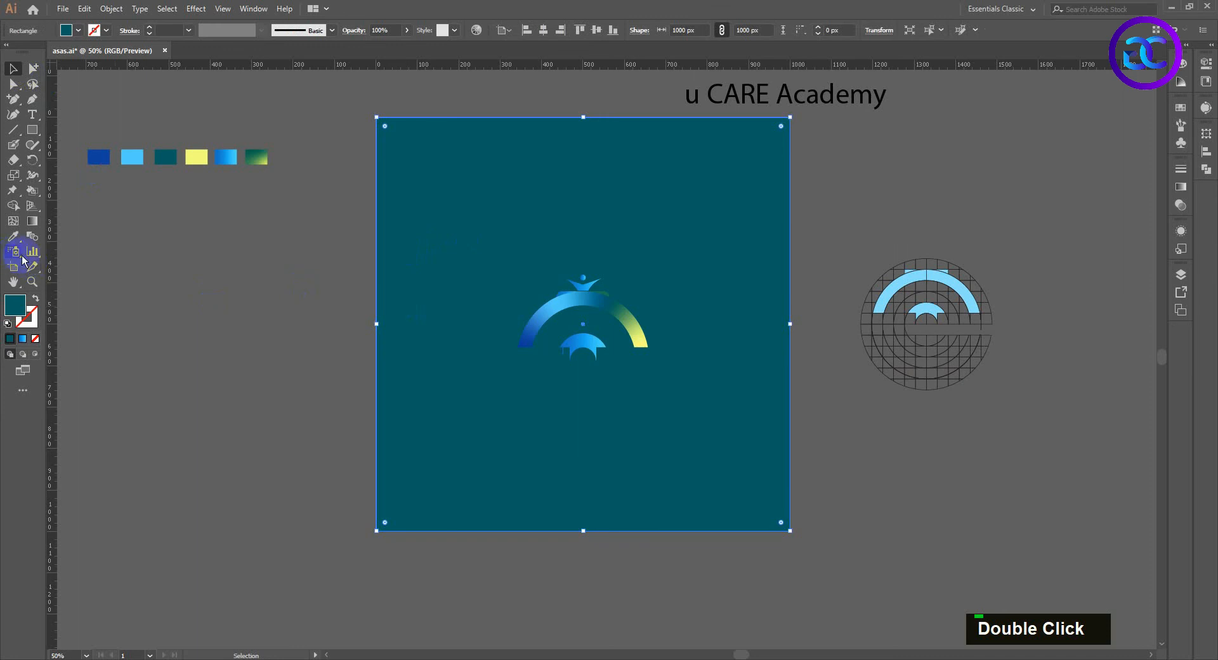
{"action": "double_click", "coordinate": [15, 306]}
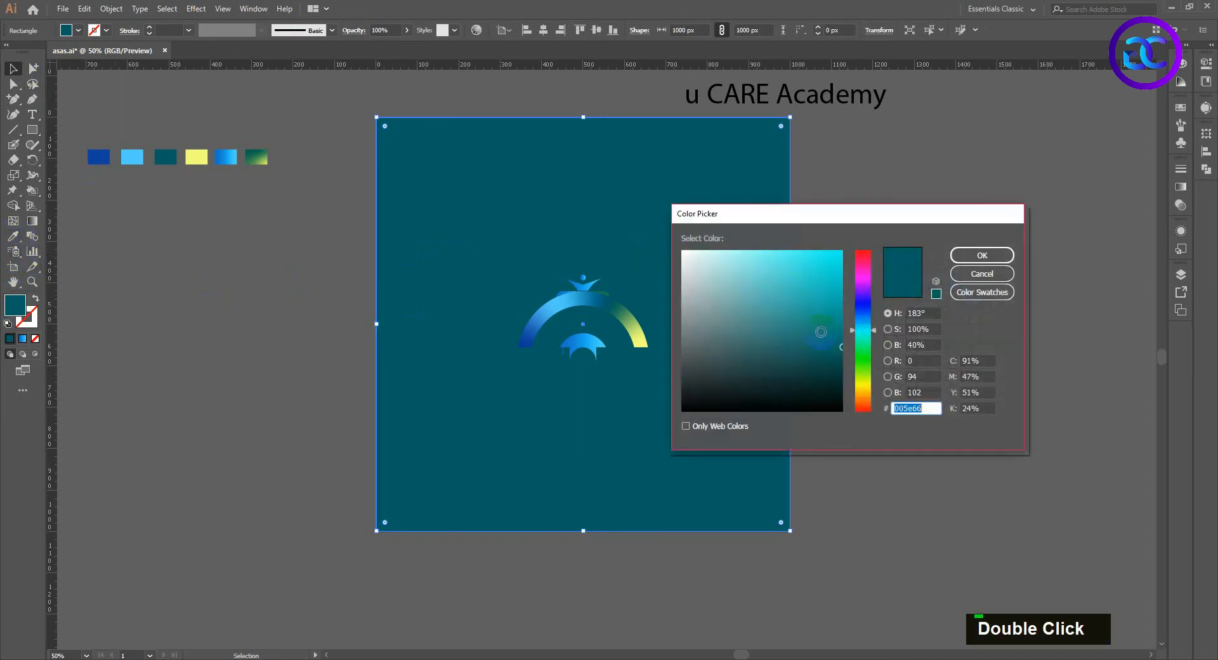
{"action": "left_click", "coordinate": [864, 387]}
{"action": "left_click_drag", "start_coordinate": [783, 307], "coordinate": [708, 246]}
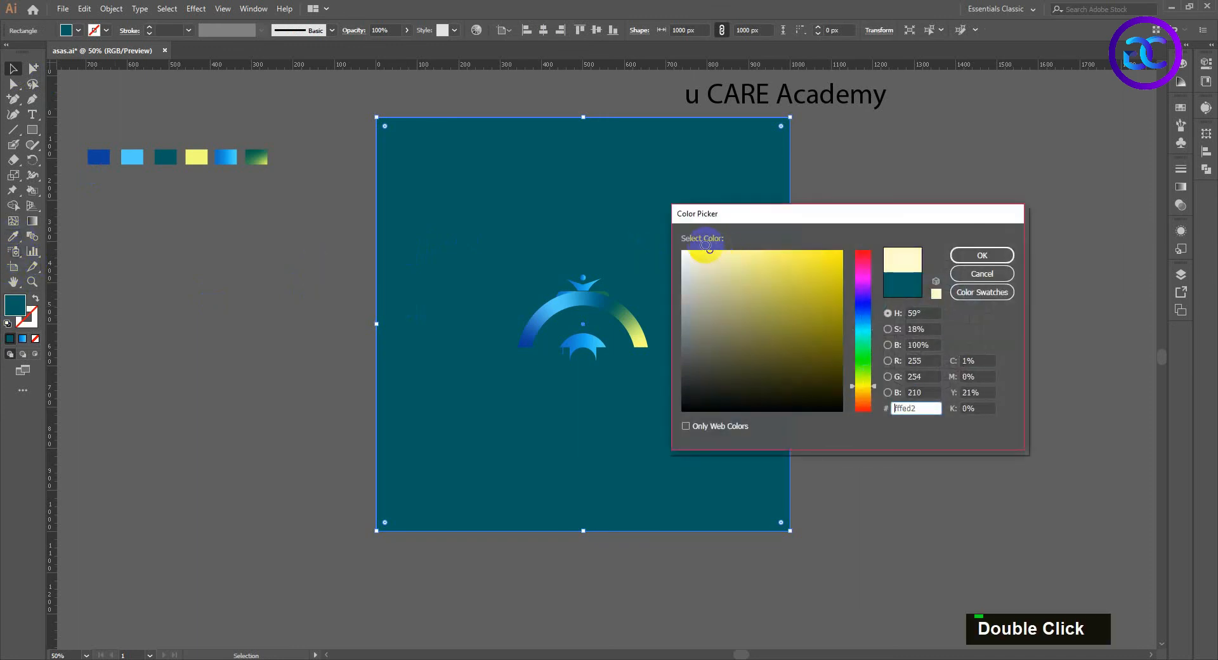
{"action": "left_click", "coordinate": [993, 256]}
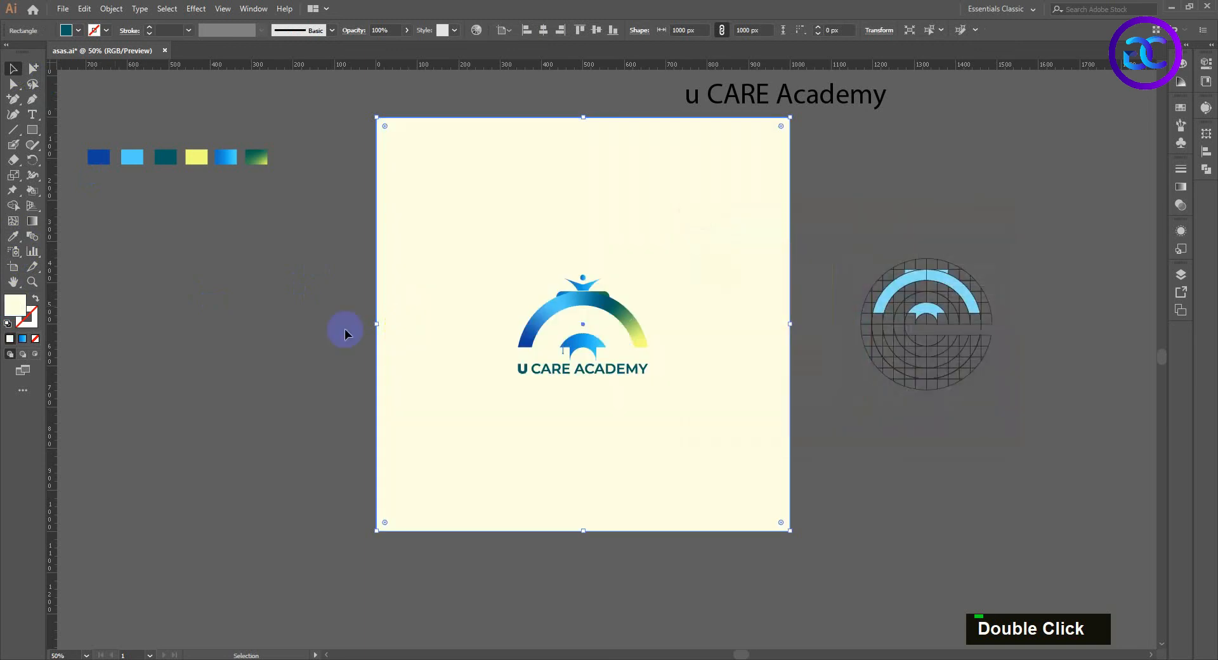
{"action": "left_click", "coordinate": [347, 303]}
Step: Enlarge the grouped logo proportionally from its centre to about 679 px wide and deselect it
{"action": "left_click", "coordinate": [644, 320]}
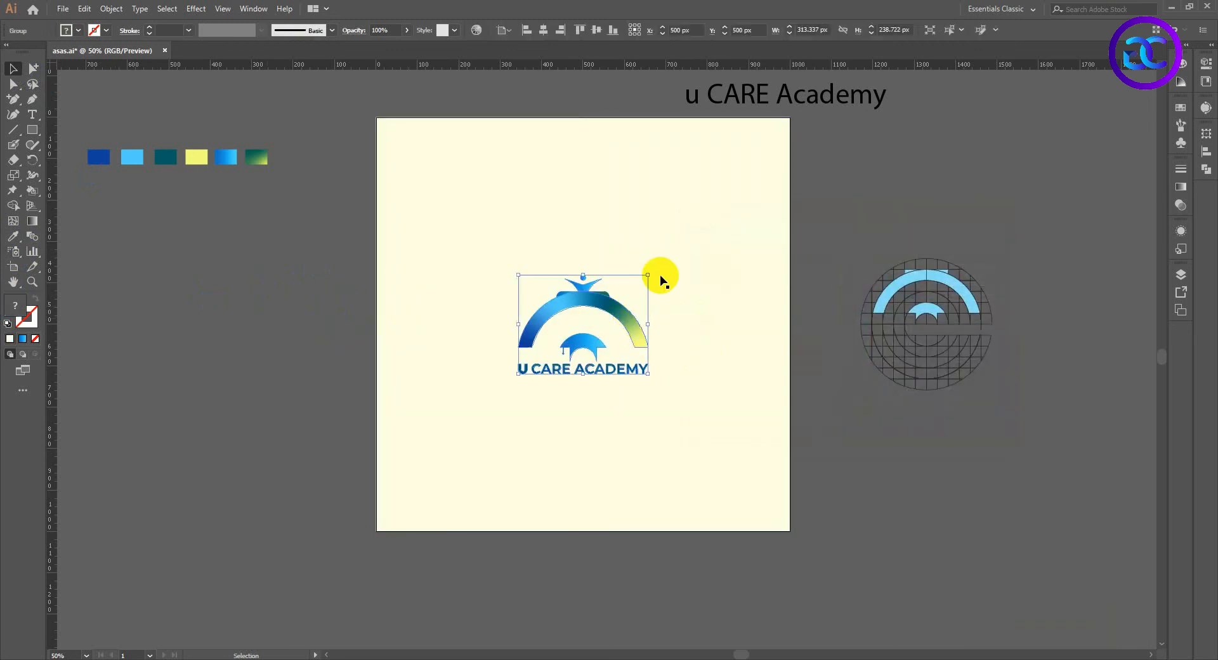
{"action": "left_click_drag", "start_coordinate": [648, 276], "coordinate": [724, 217]}
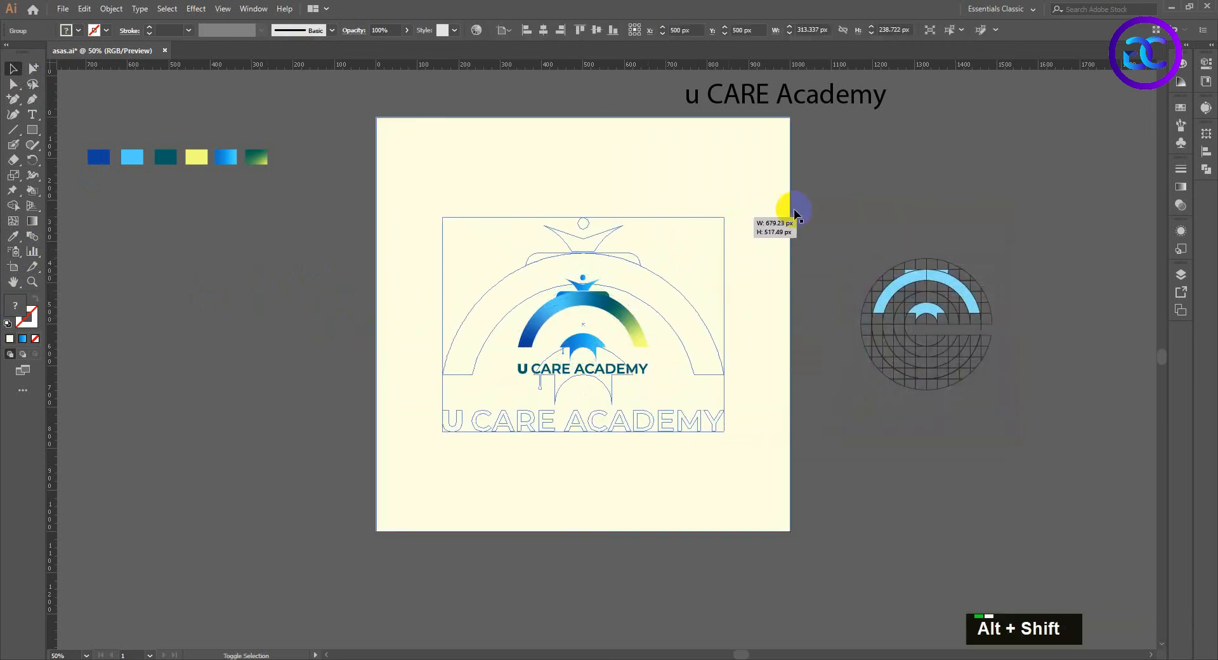
{"action": "left_click", "coordinate": [812, 211]}
{"action": "left_click_drag", "start_coordinate": [759, 275], "coordinate": [755, 258]}
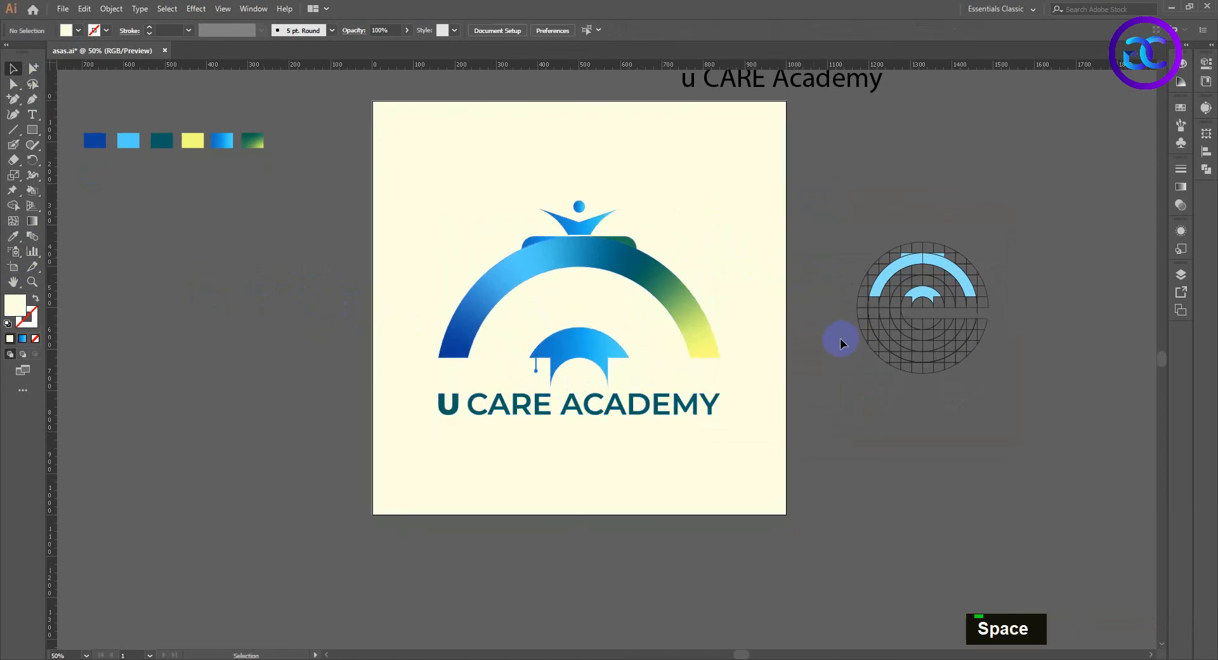